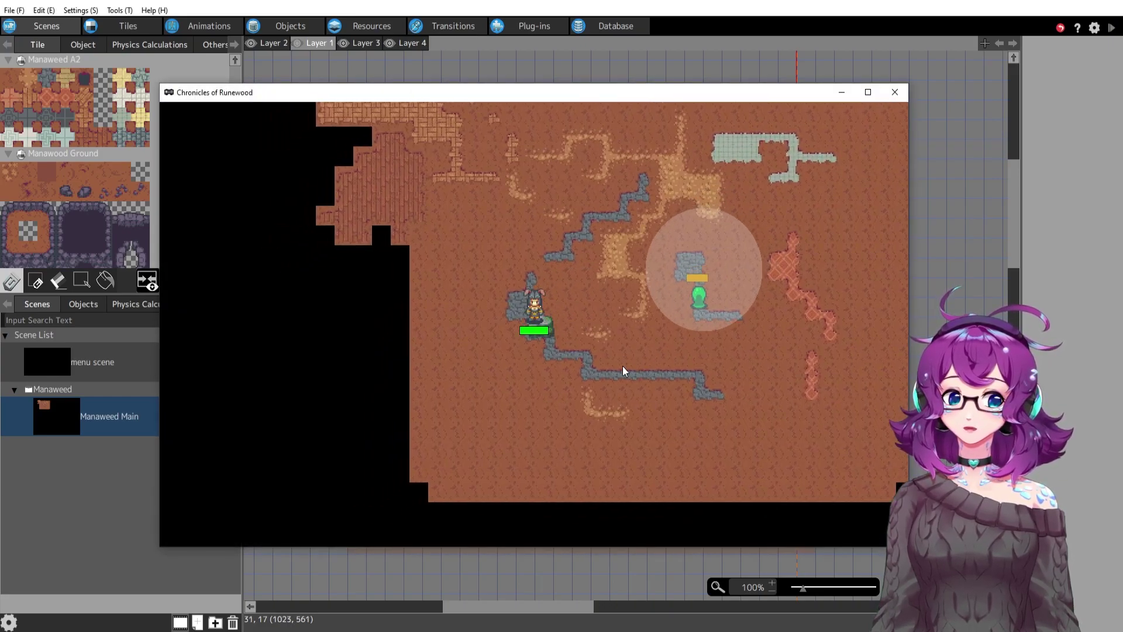
Test how the character overlaps the mossy rock by walking around it, and end the test play
{"action": "key", "text": "Left"}
{"action": "key", "text": "Down"}
{"action": "key", "text": "Right"}
{"action": "key", "text": "Up"}
{"action": "key", "text": "Left"}
{"action": "key", "text": "Right"}
{"action": "key", "text": "Left"}
{"action": "left_click", "coordinate": [894, 92]}
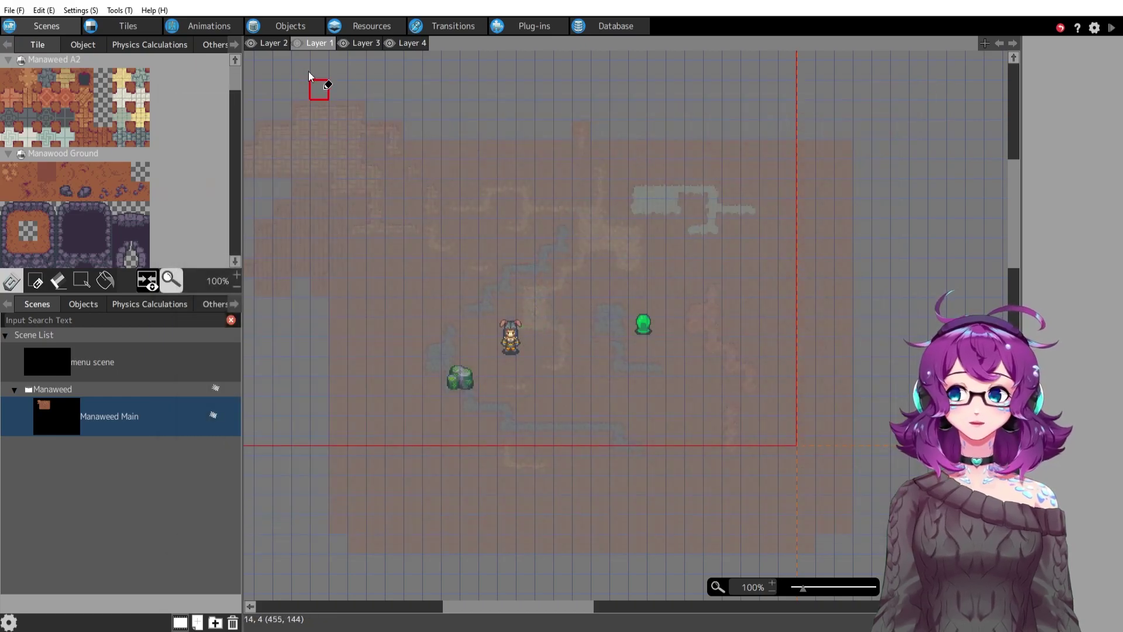
On Layer 2, place the upper-half tiles of the third mossy rock over the rock already in the scene
{"action": "left_click", "coordinate": [268, 43]}
{"action": "scroll", "coordinate": [177, 211], "scroll_direction": "down", "scroll_amount": 10}
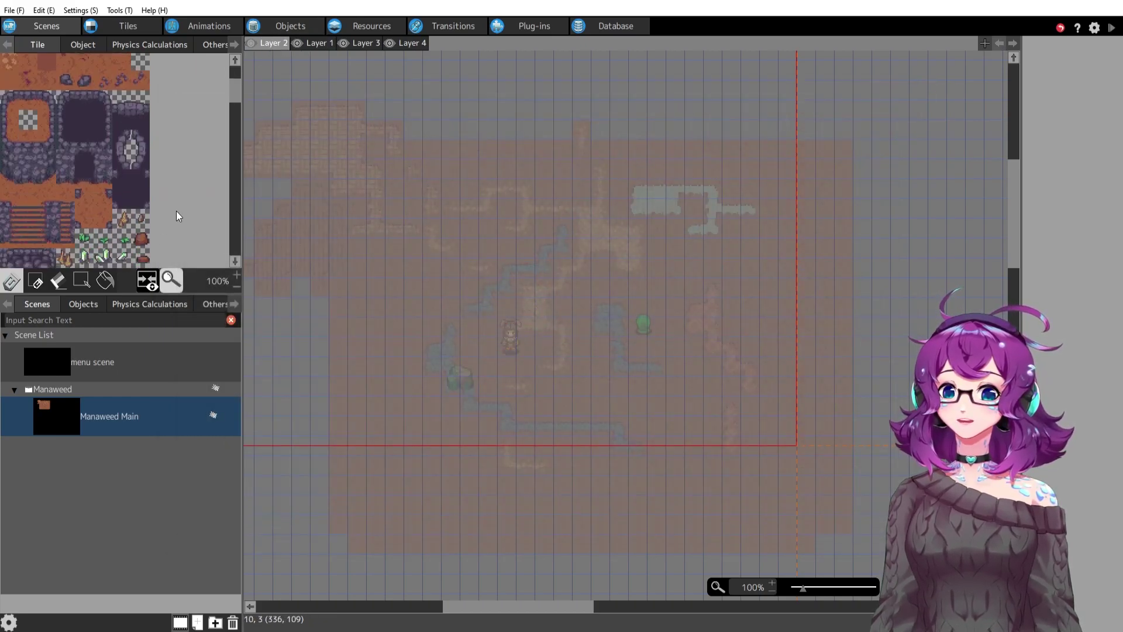
{"action": "left_click_drag", "start_coordinate": [10, 121], "coordinate": [95, 121]}
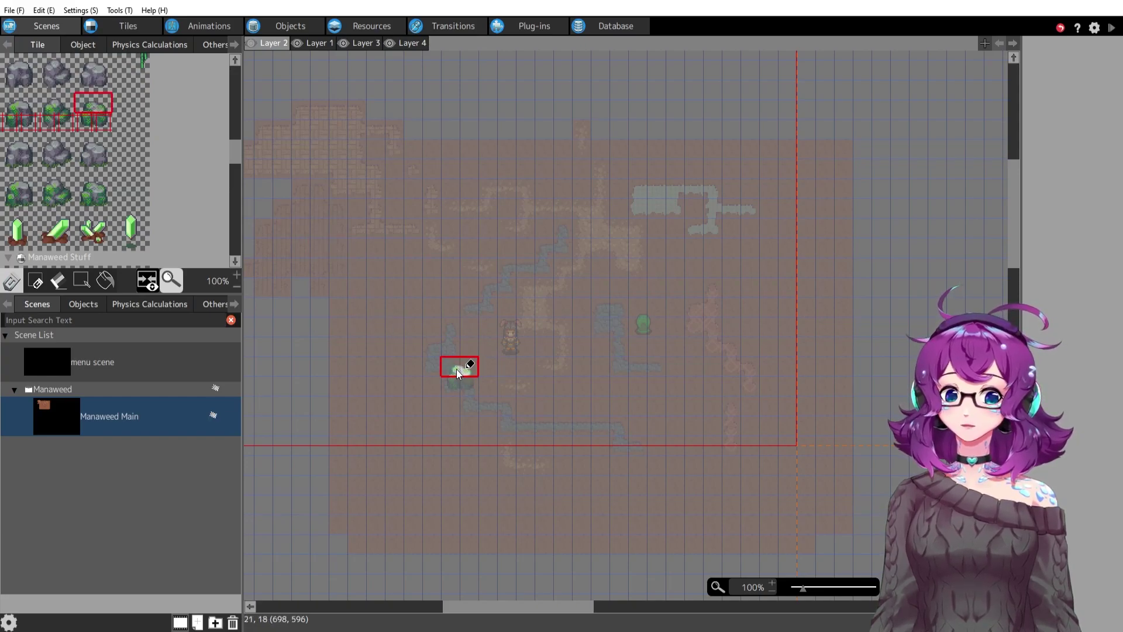
Start a test play and walk the character to the upper side of the mossy rock to check the overlap
{"action": "left_click", "coordinate": [1111, 34]}
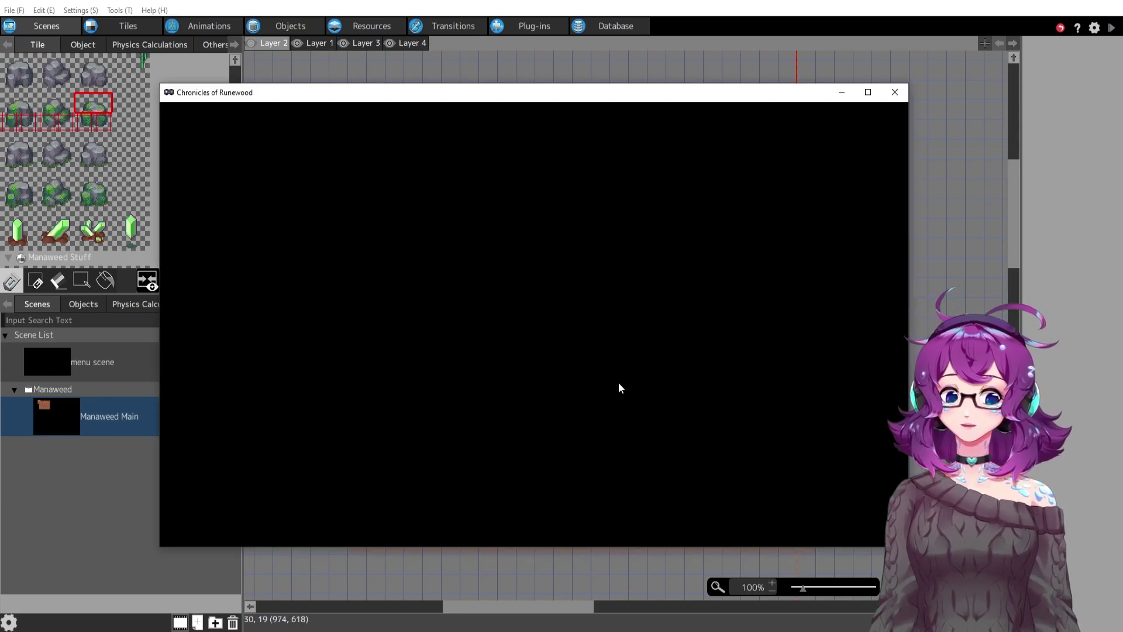
{"action": "key", "text": "Left"}
{"action": "key", "text": "Down"}
{"action": "key", "text": "Right"}
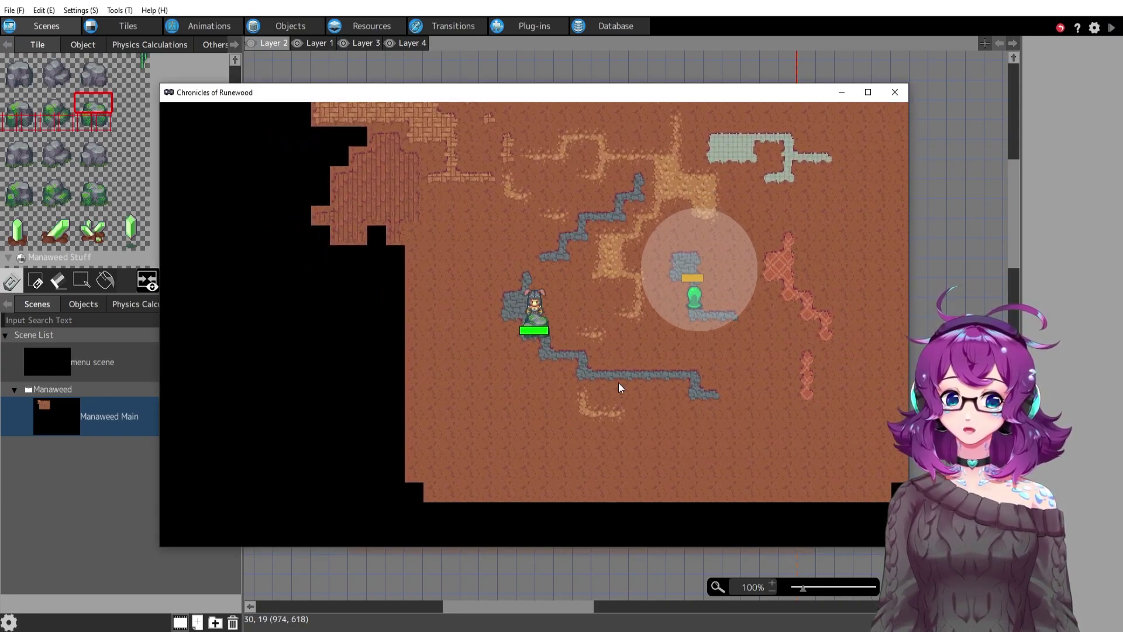
{"action": "key", "text": "Right"}
{"action": "key", "text": "Up"}
{"action": "key", "text": "Down"}
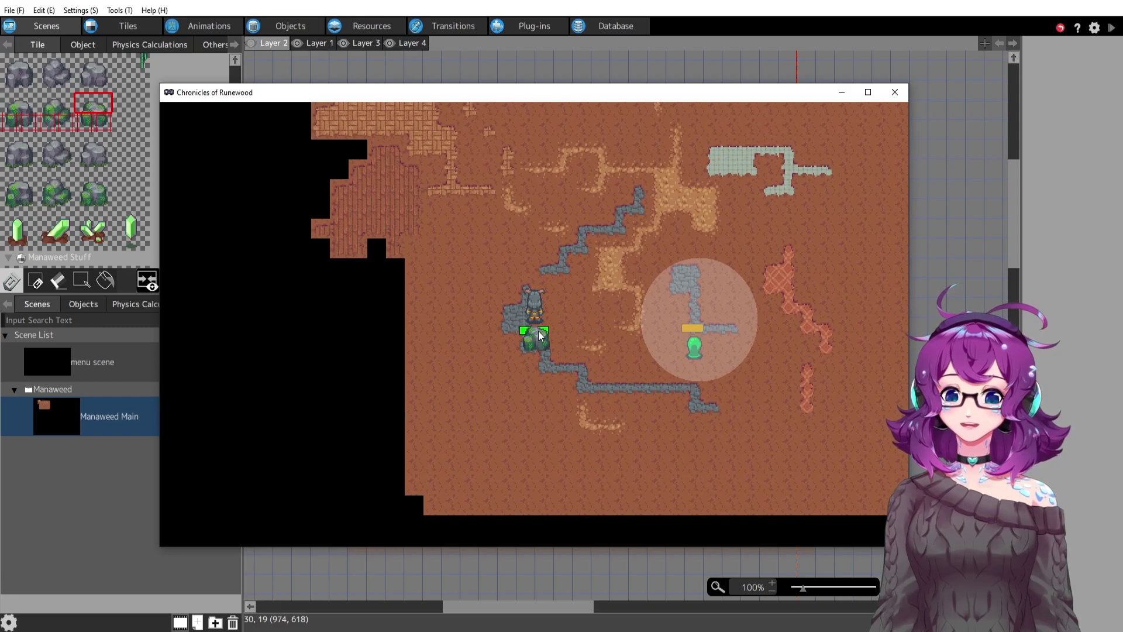
Walk the character around the left side of the mossy rock and up into it from below
{"action": "key", "text": "Left"}
{"action": "key", "text": "Down"}
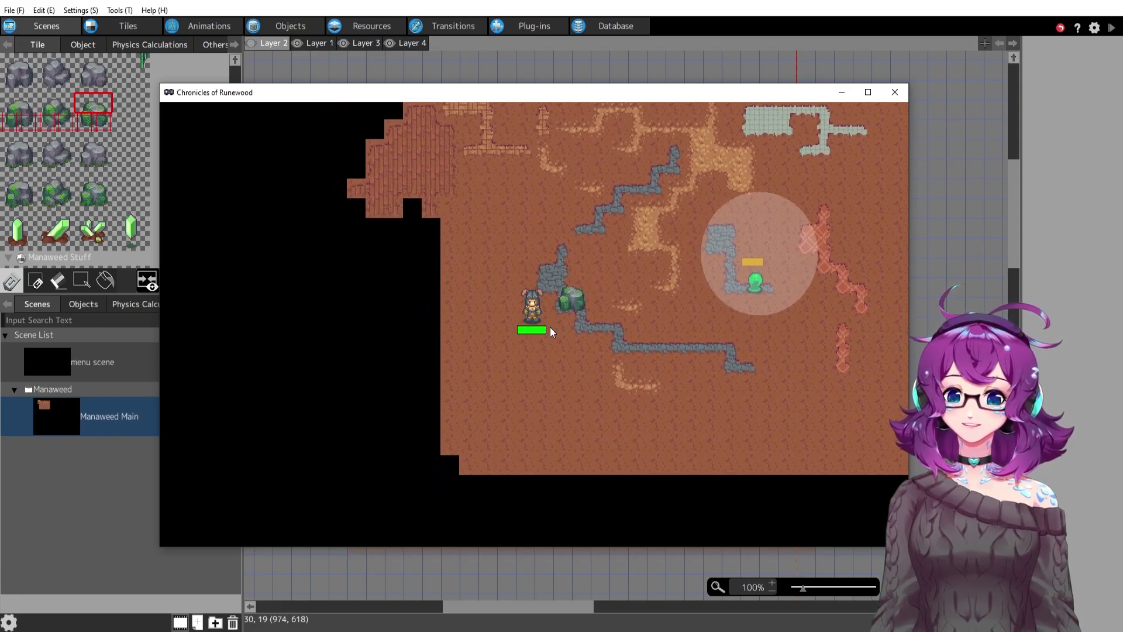
{"action": "key", "text": "Right"}
{"action": "key", "text": "Right"}
{"action": "key", "text": "Up"}
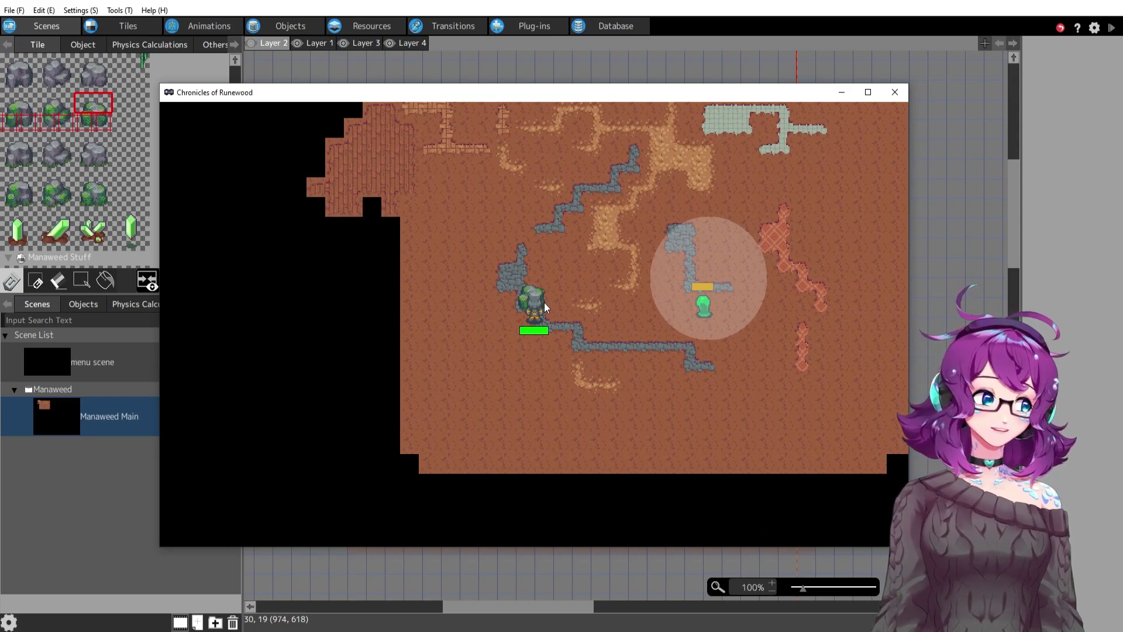
{"action": "key", "text": "Left"}
{"action": "key", "text": "Right"}
{"action": "key", "text": "Right"}
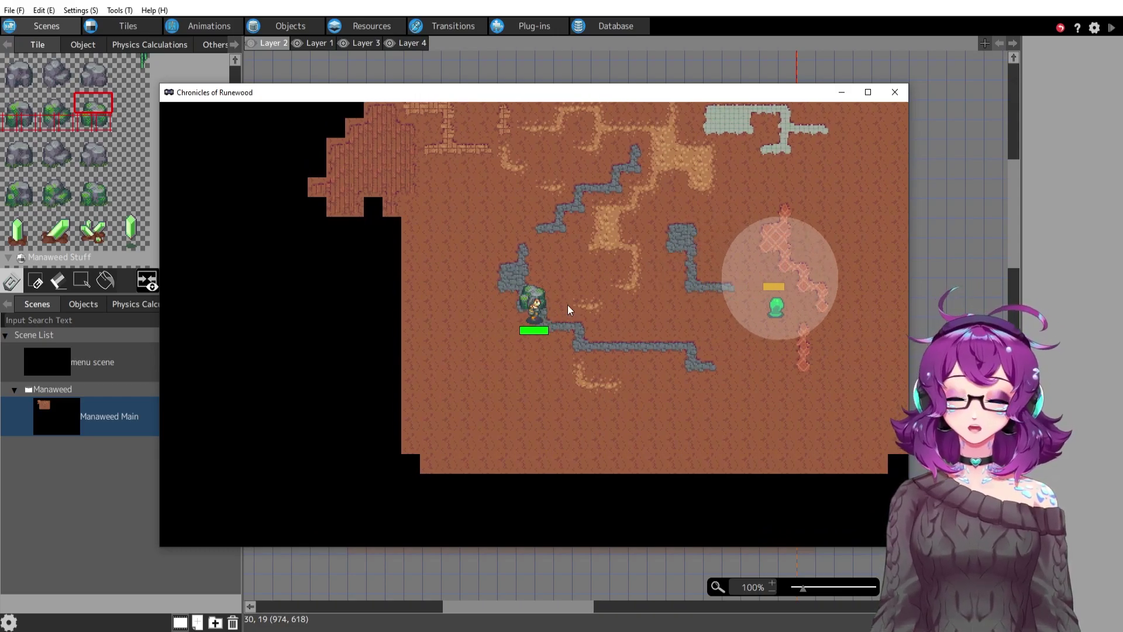
Walk the character above the mossy rock and back around to its left side to check the layering
{"action": "key", "text": "Left"}
{"action": "key", "text": "Up"}
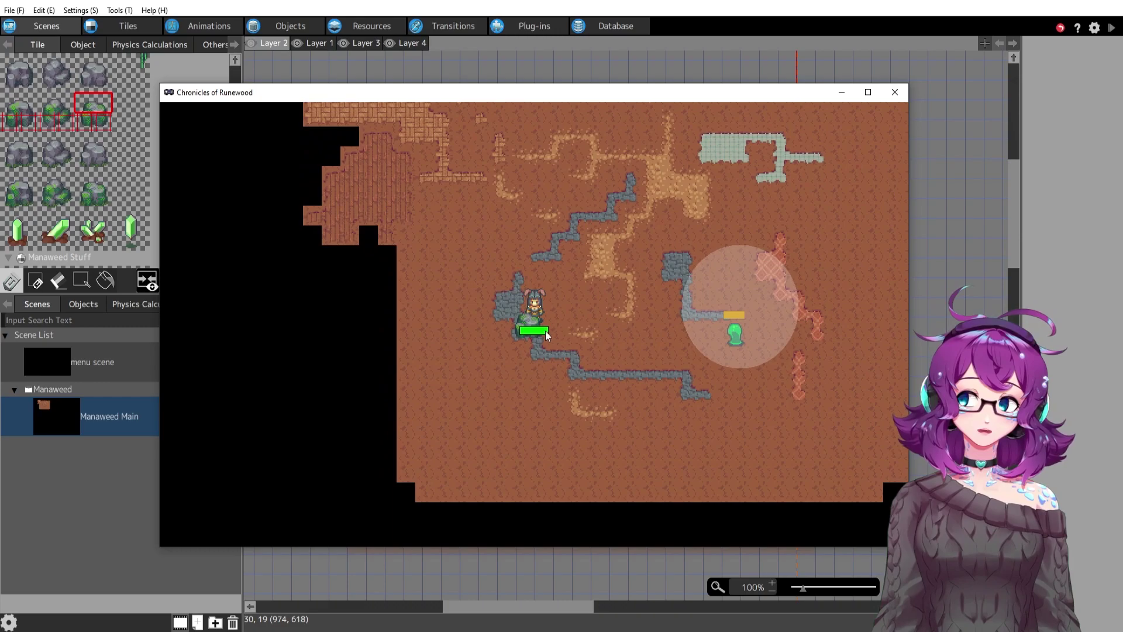
{"action": "key", "text": "Left"}
{"action": "key", "text": "Down"}
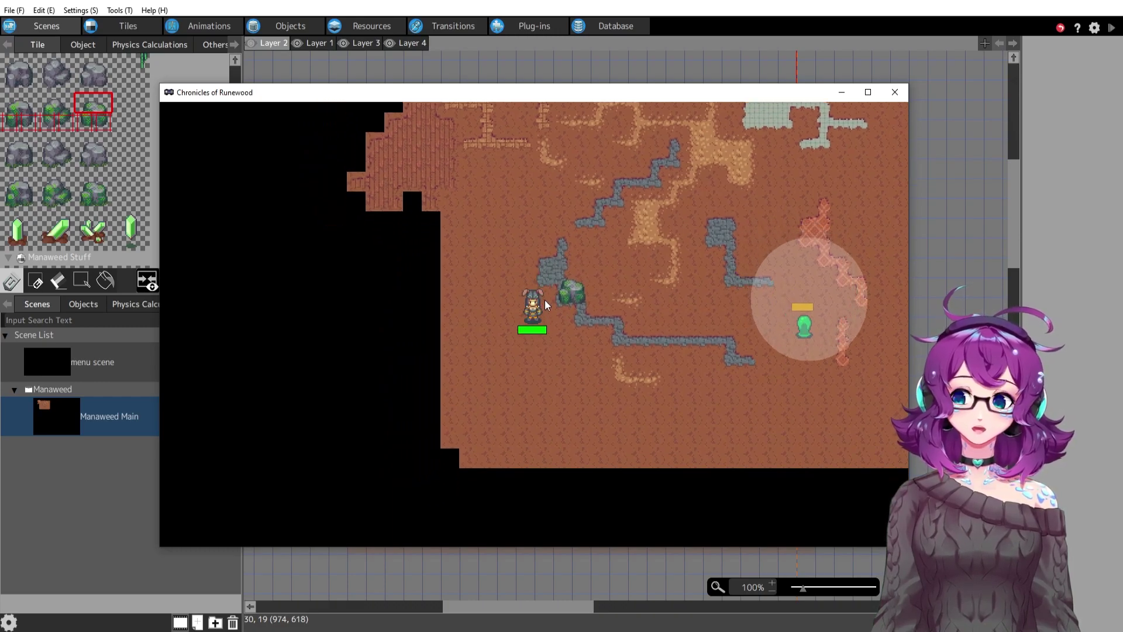
{"action": "key", "text": "Right"}
{"action": "key", "text": "Up"}
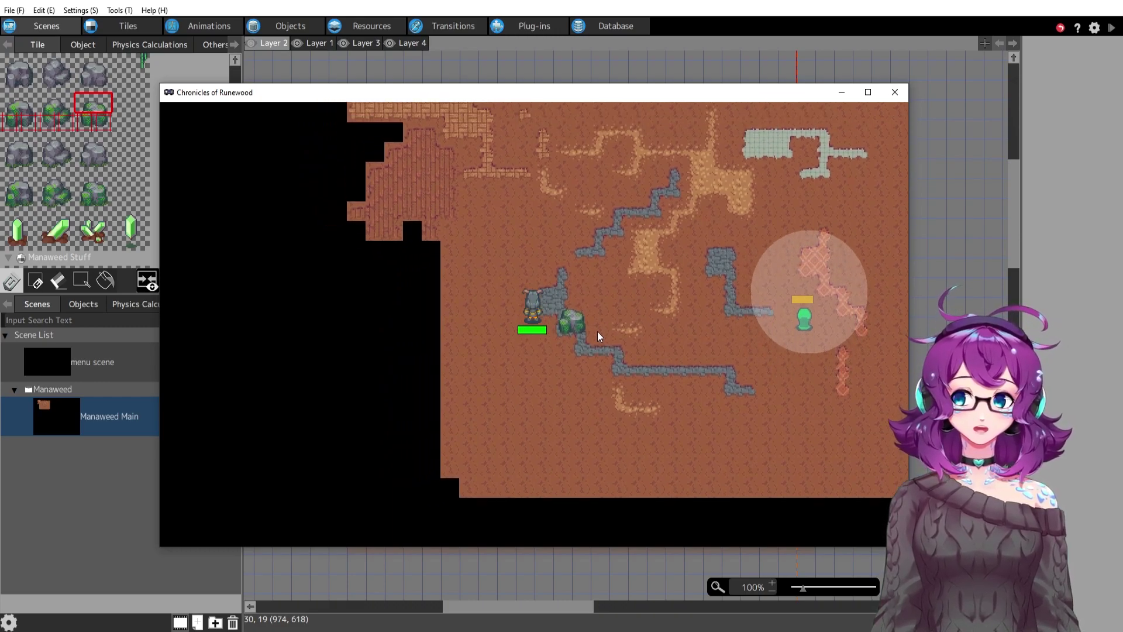
{"action": "key", "text": "Left"}
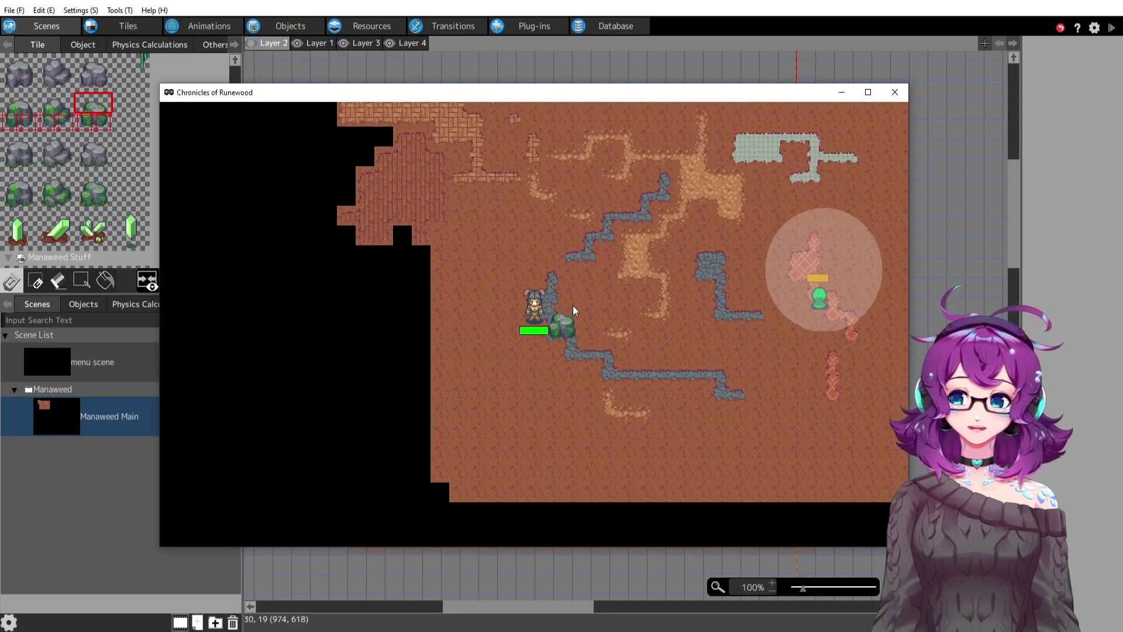
Check the rock overlap again from its lower left and from above, and end the test play
{"action": "key", "text": "Left"}
{"action": "key", "text": "Down"}
{"action": "key", "text": "Right"}
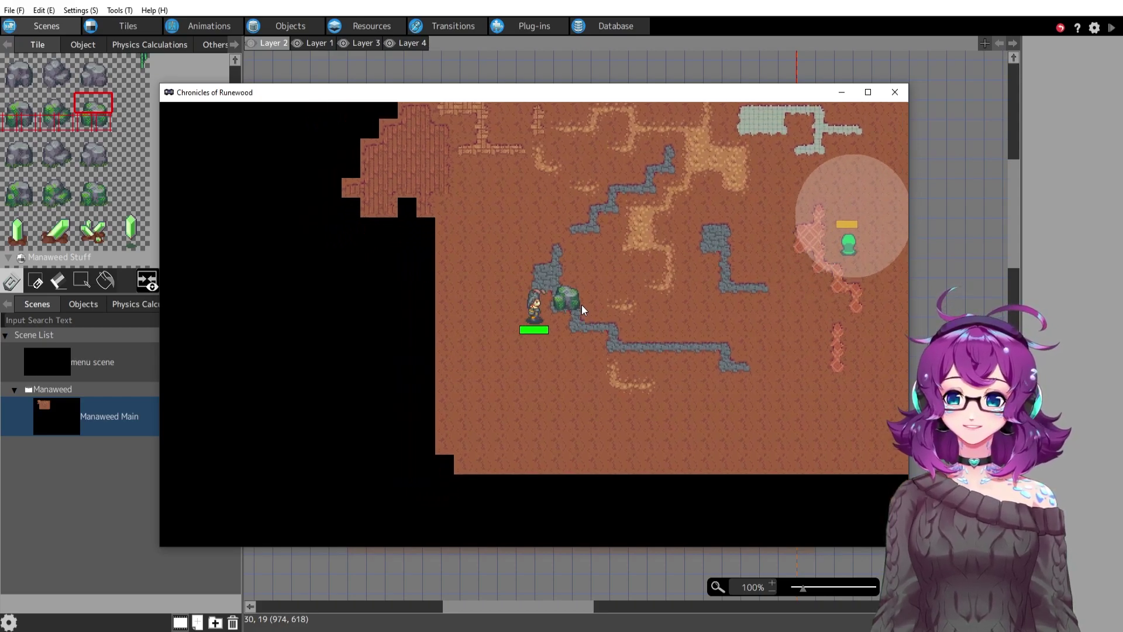
{"action": "key", "text": "Up"}
{"action": "key", "text": "Right"}
{"action": "key", "text": "Left"}
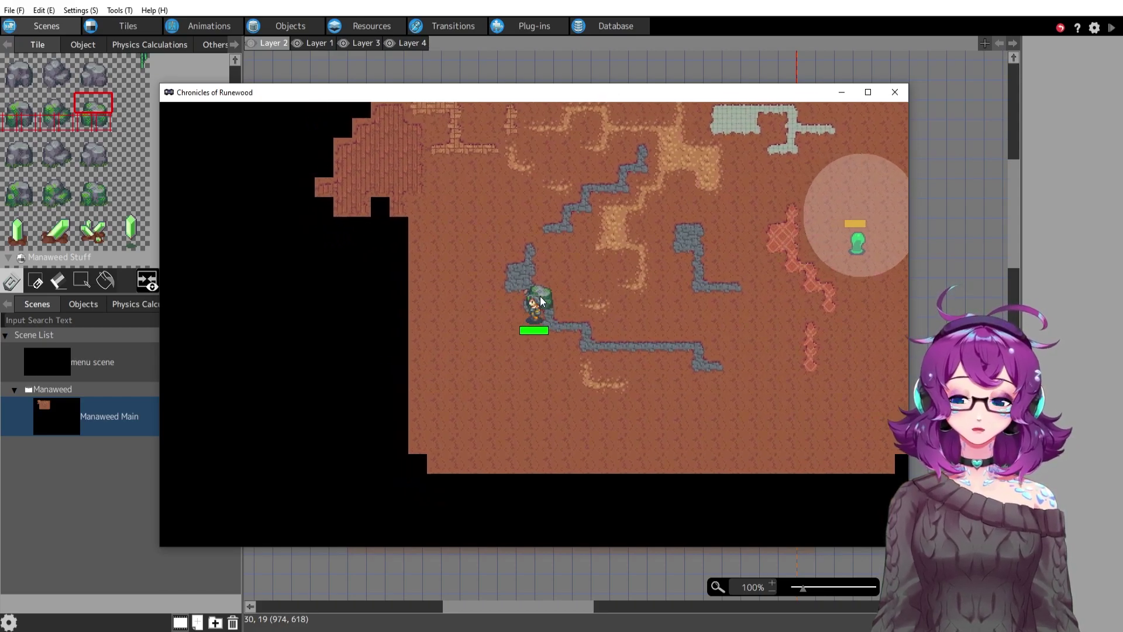
{"action": "key", "text": "Up"}
{"action": "key", "text": "Right"}
{"action": "key", "text": "Up"}
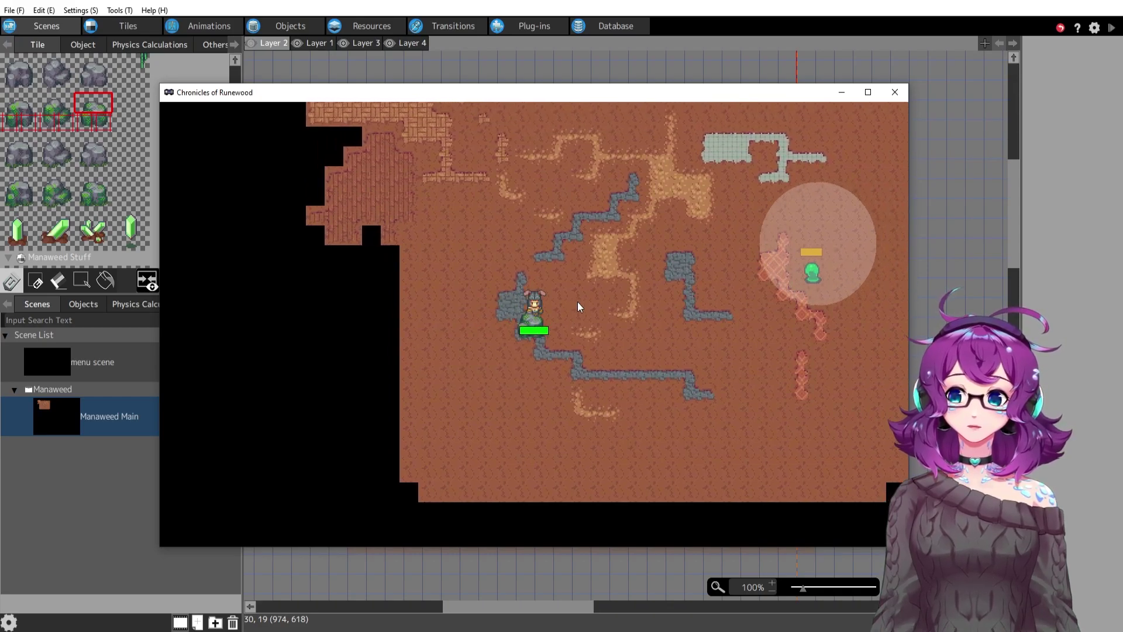
{"action": "left_click", "coordinate": [894, 94]}
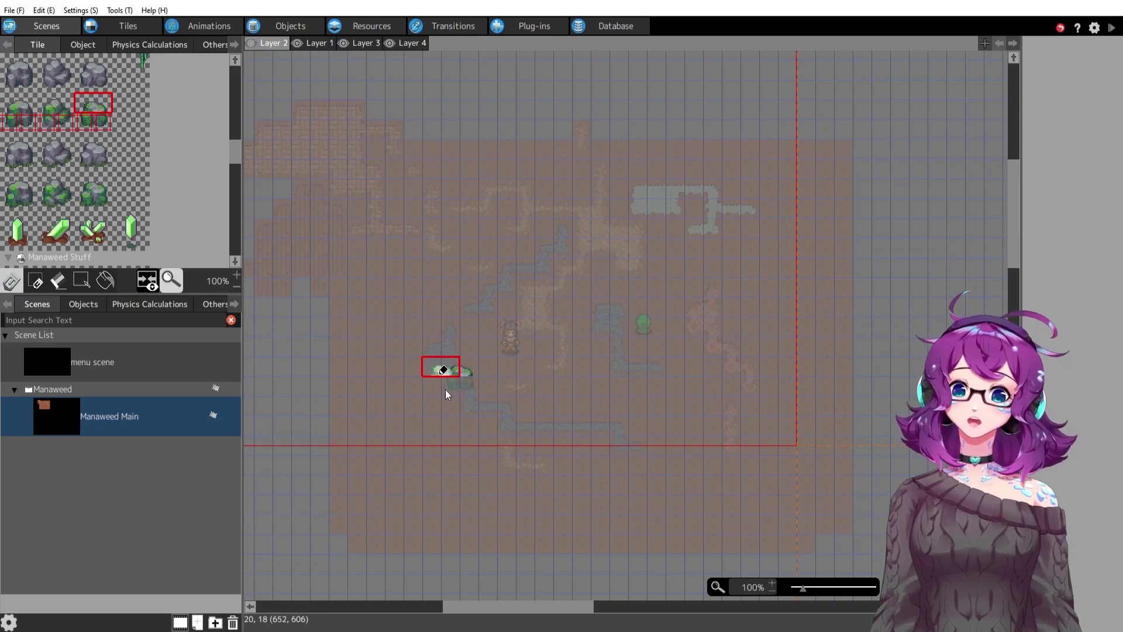
{"action": "left_click", "coordinate": [298, 26]}
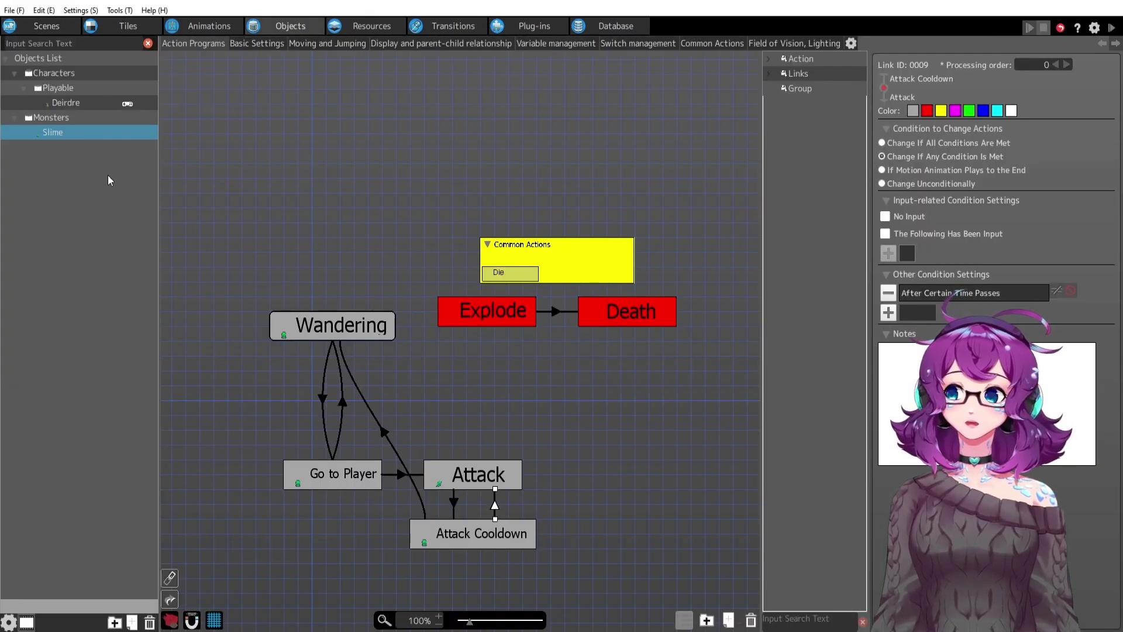
{"action": "left_click", "coordinate": [60, 61]}
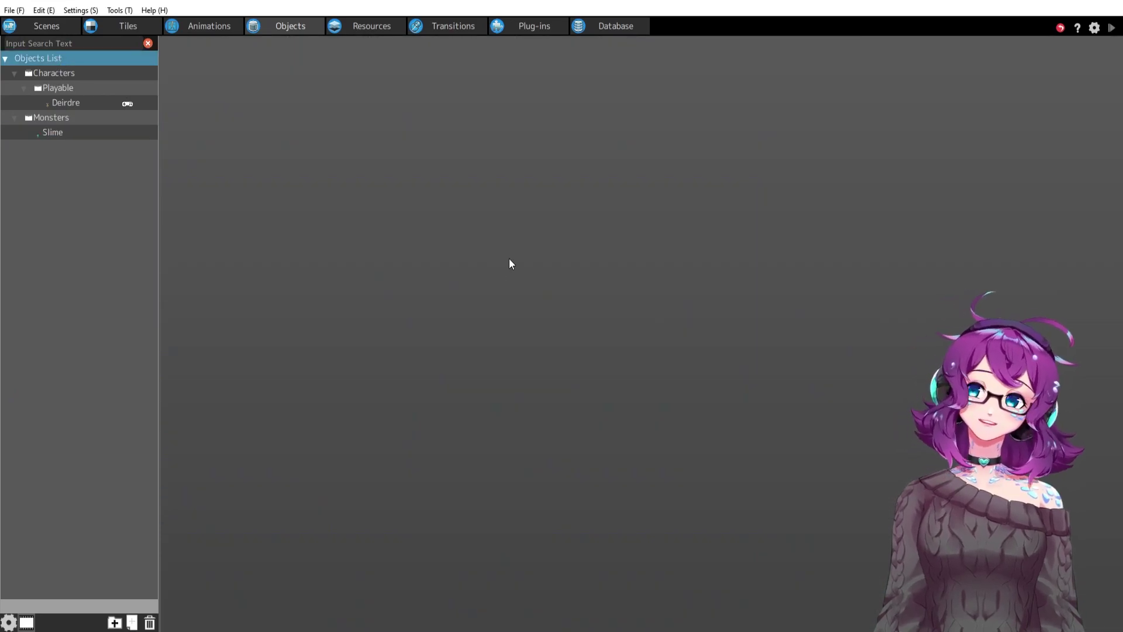
{"action": "left_click", "coordinate": [51, 28]}
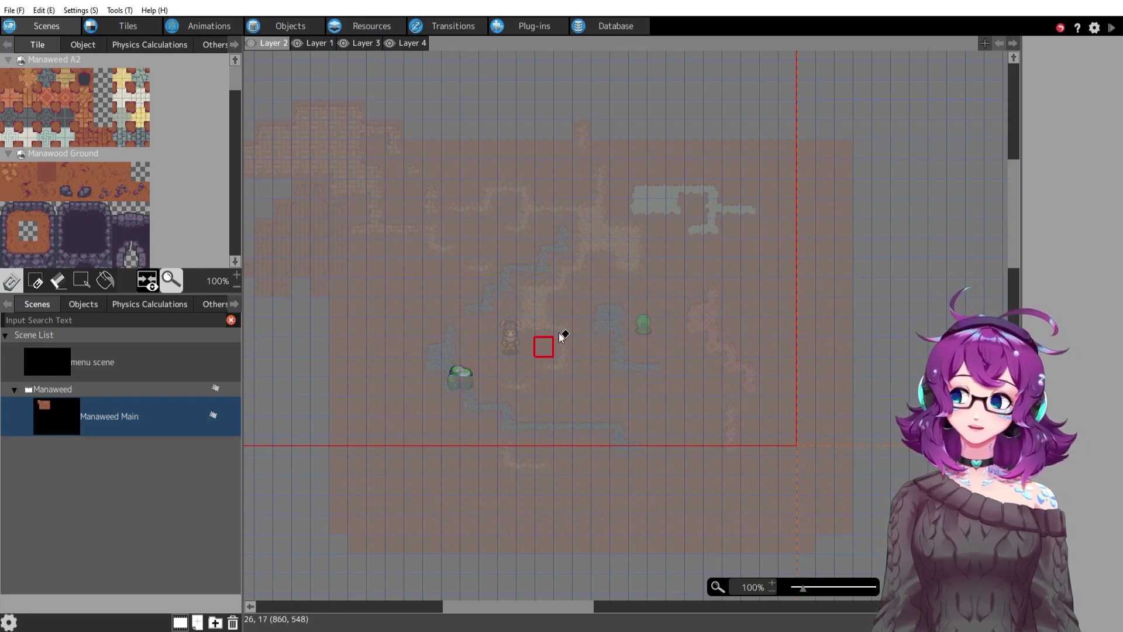
{"action": "scroll", "coordinate": [619, 358], "scroll_direction": "down", "scroll_amount": 4}
{"action": "scroll", "coordinate": [619, 351], "scroll_direction": "up", "scroll_amount": 5}
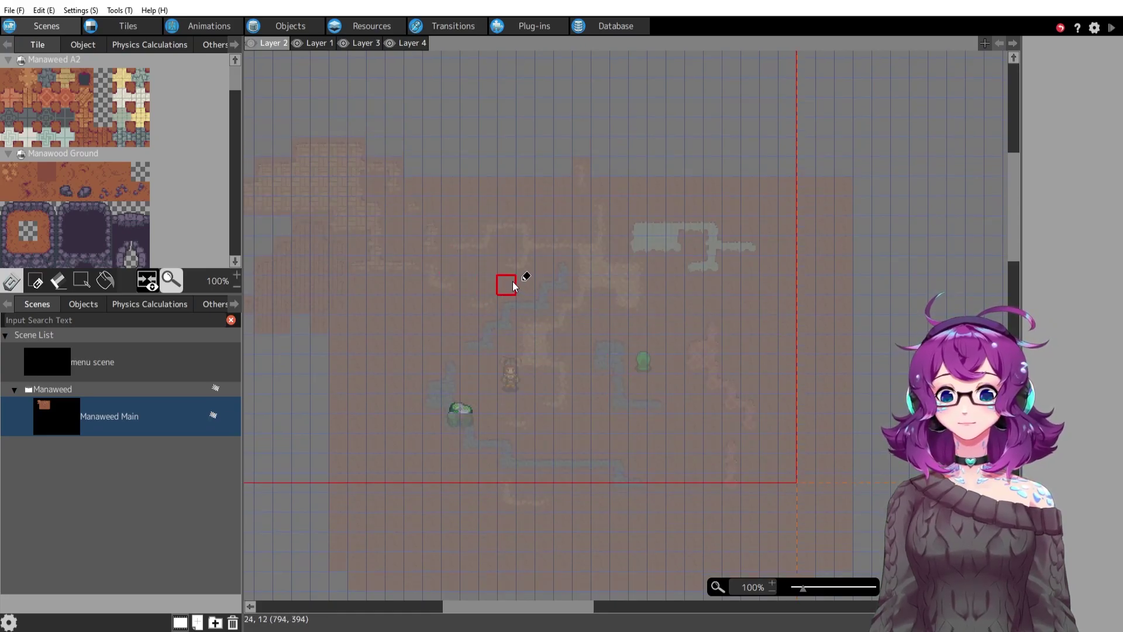
{"action": "scroll", "coordinate": [549, 345], "scroll_direction": "down", "scroll_amount": 4}
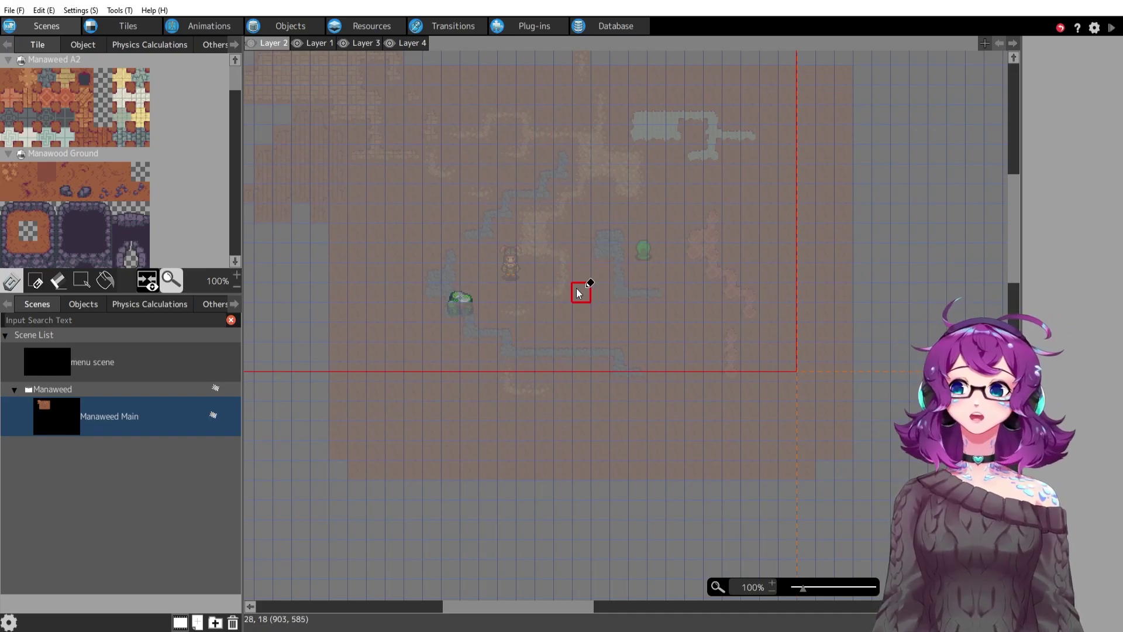
Add a new folder to the project's image resources list
{"action": "left_click", "coordinate": [290, 26]}
{"action": "left_click", "coordinate": [377, 28]}
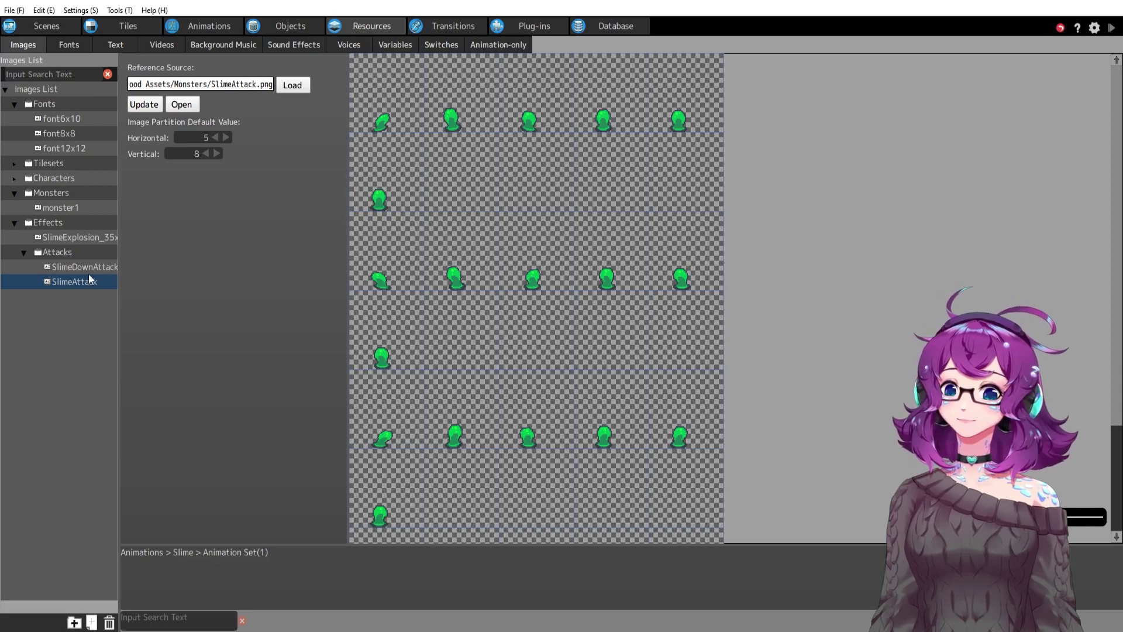
{"action": "left_click", "coordinate": [111, 623]}
{"action": "left_click", "coordinate": [74, 622]}
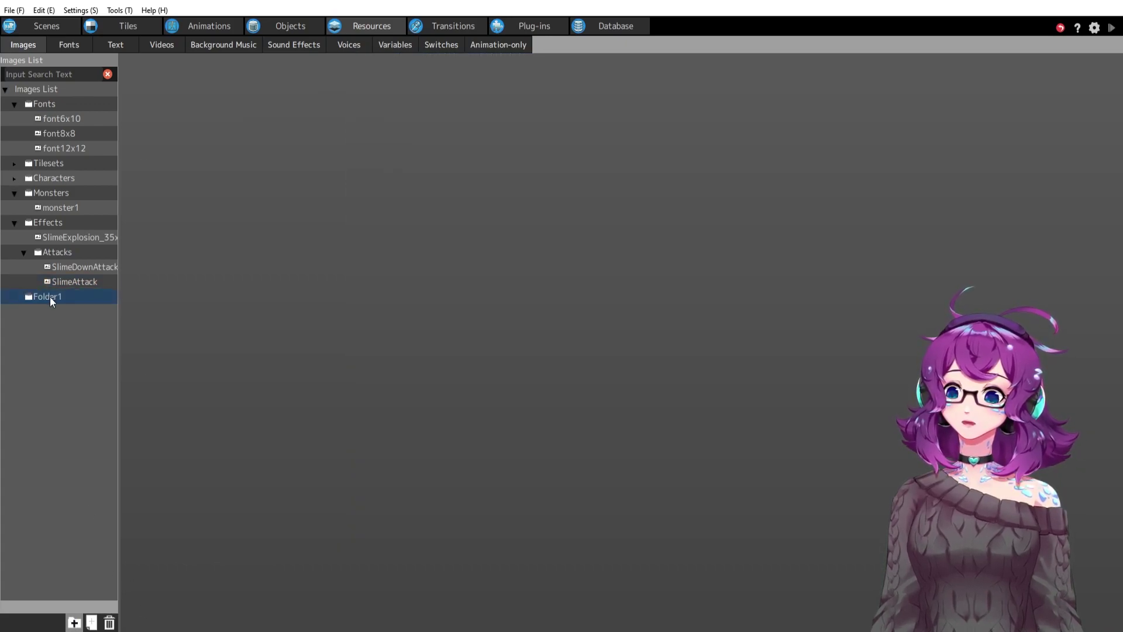
Rename the new image folder as Overlay Objects
{"action": "right_click", "coordinate": [51, 296]}
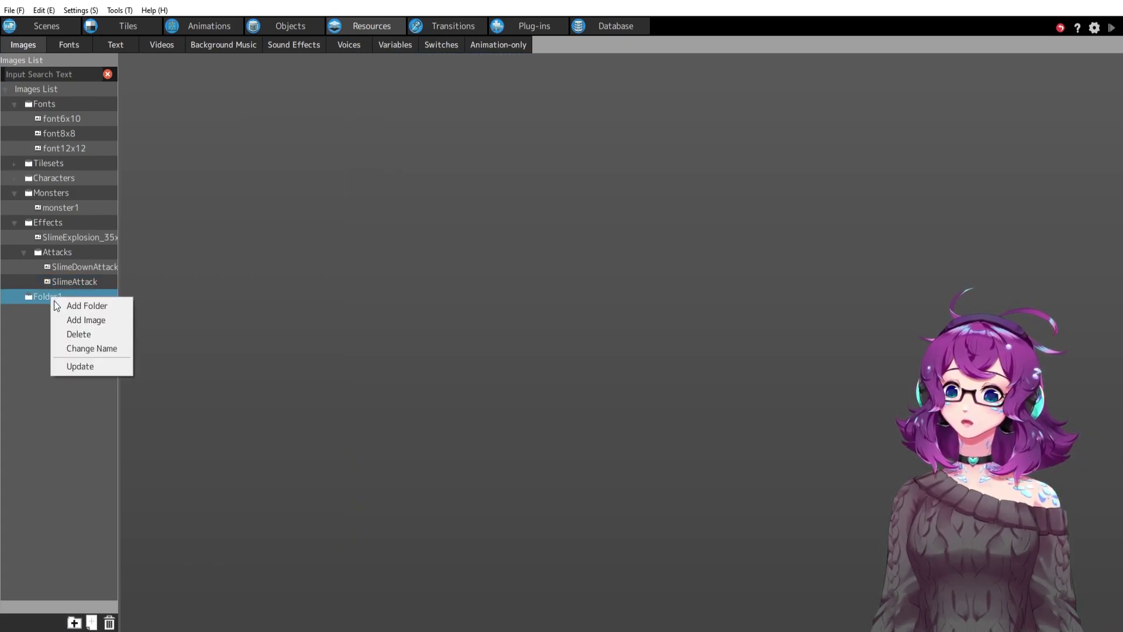
{"action": "left_click", "coordinate": [102, 347]}
{"action": "type", "text": "Objec"}
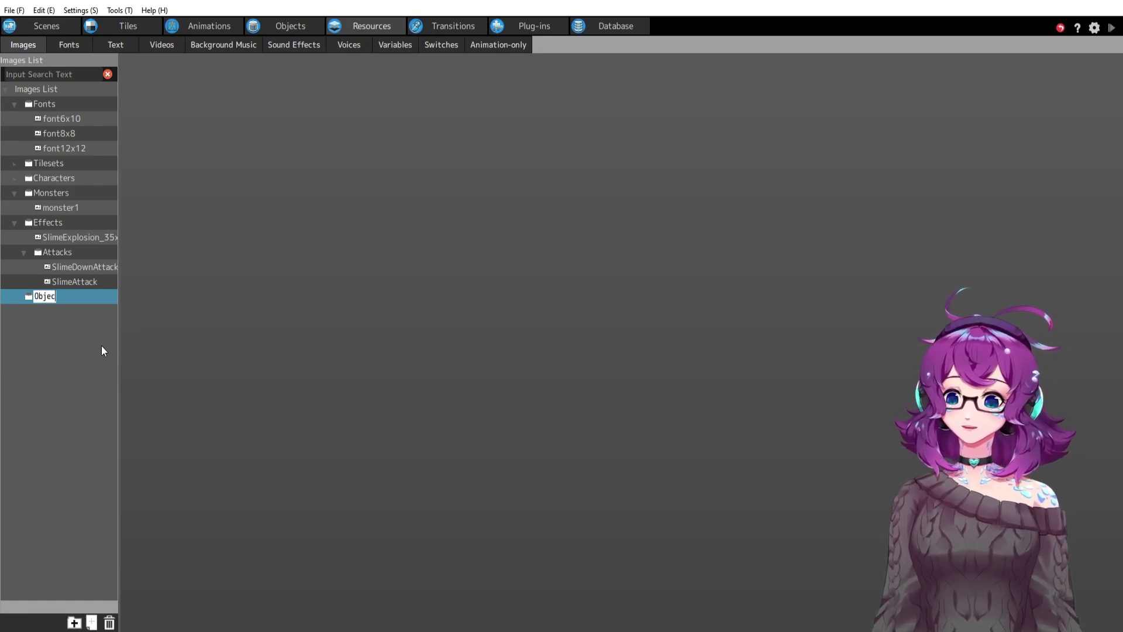
{"action": "key", "text": "ctrl+a"}
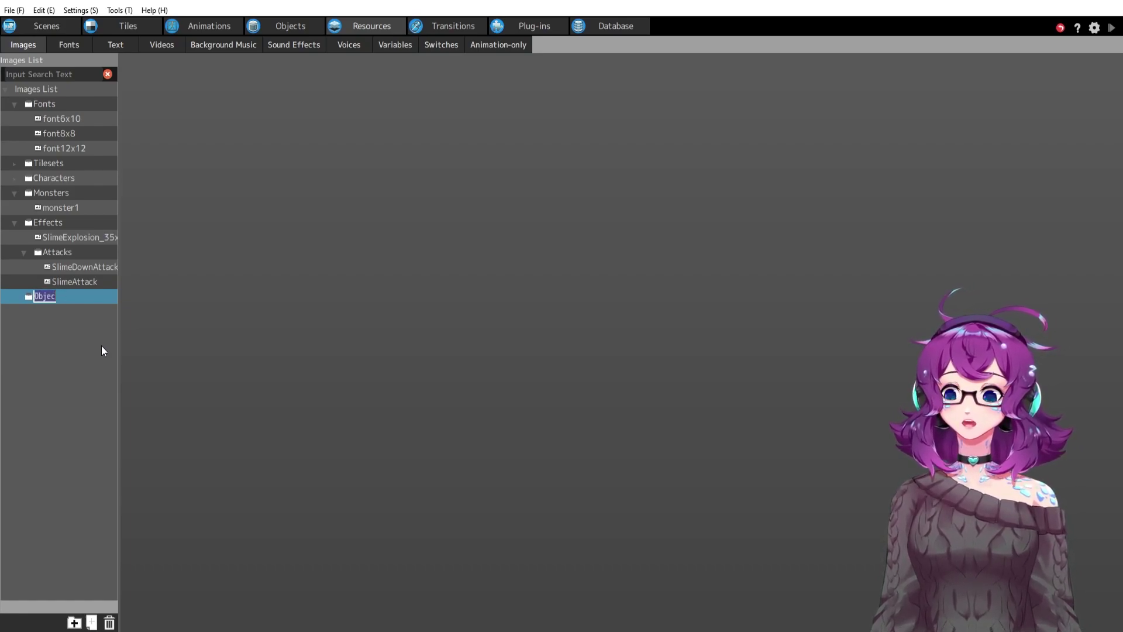
{"action": "type", "text": "Overlay Objectr"}
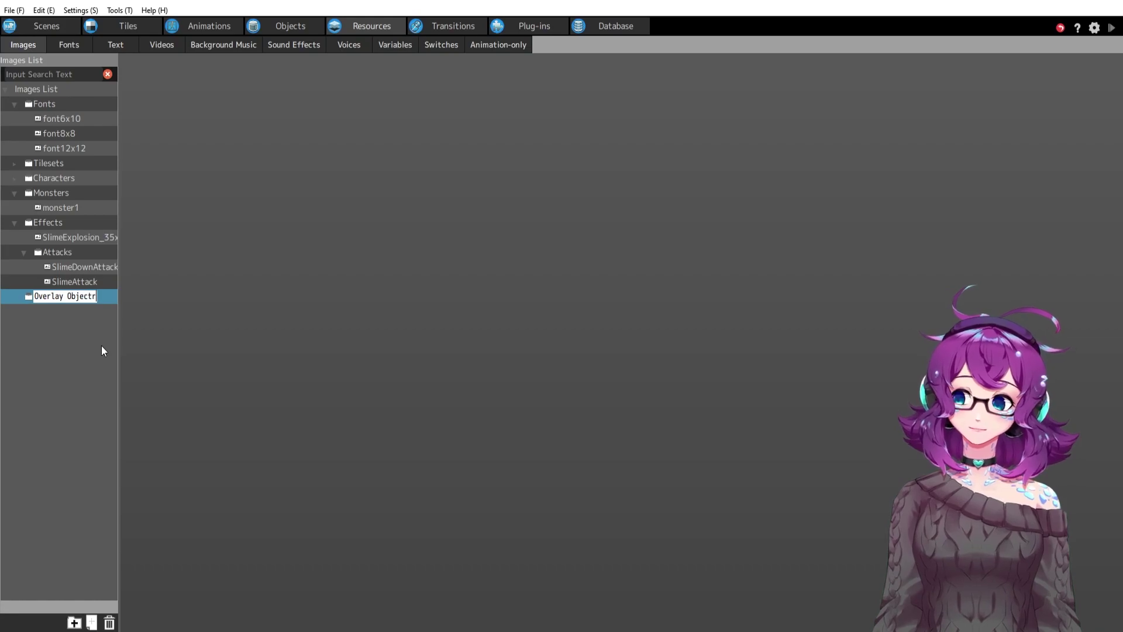
{"action": "key", "text": "BackSpace"}
{"action": "type", "text": "s"}
{"action": "key", "text": "Return"}
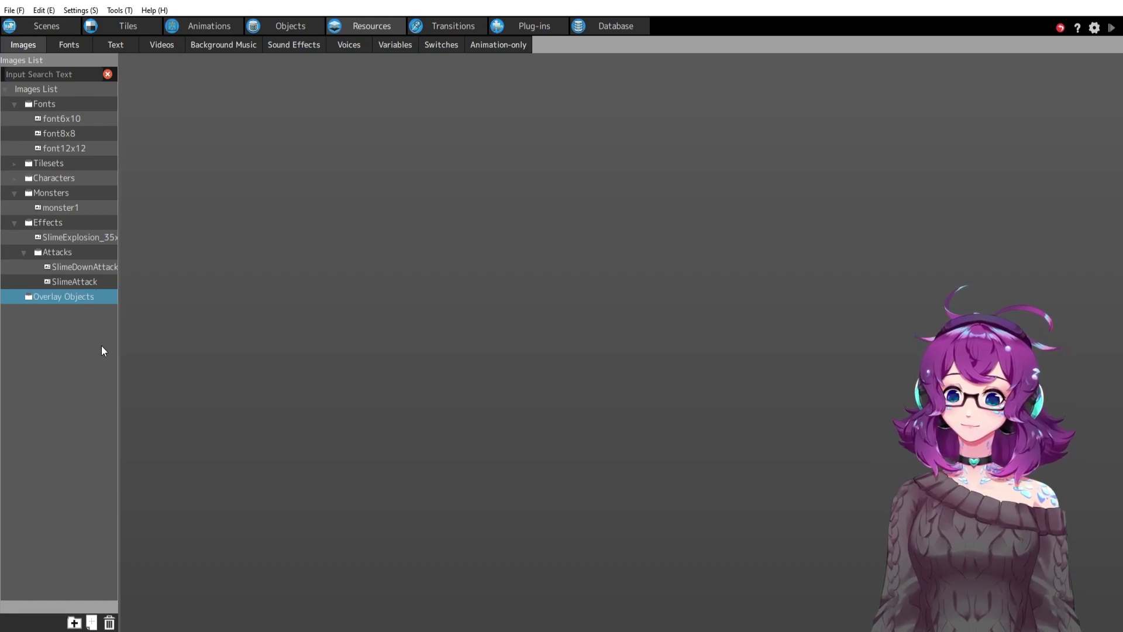
Add an image to the Overlay Objects folder, loading Manaweed_Rocks.png from Runewood Assets > Tilesets > Tile to Object
{"action": "left_click", "coordinate": [92, 622]}
{"action": "left_click", "coordinate": [305, 86]}
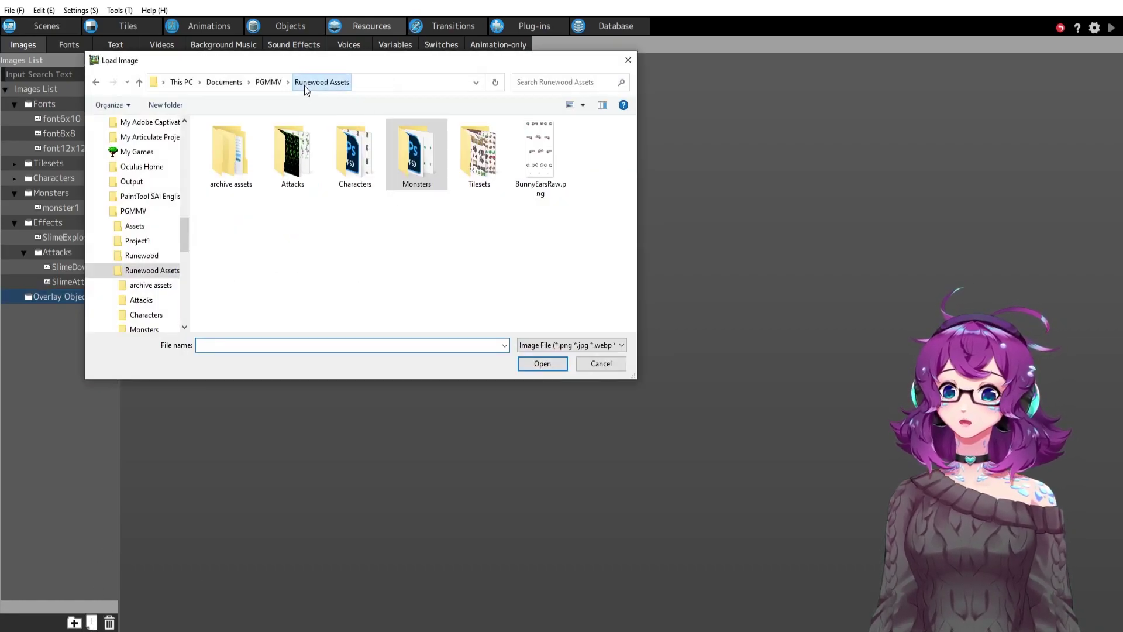
{"action": "double_click", "coordinate": [481, 174]}
{"action": "double_click", "coordinate": [234, 160]}
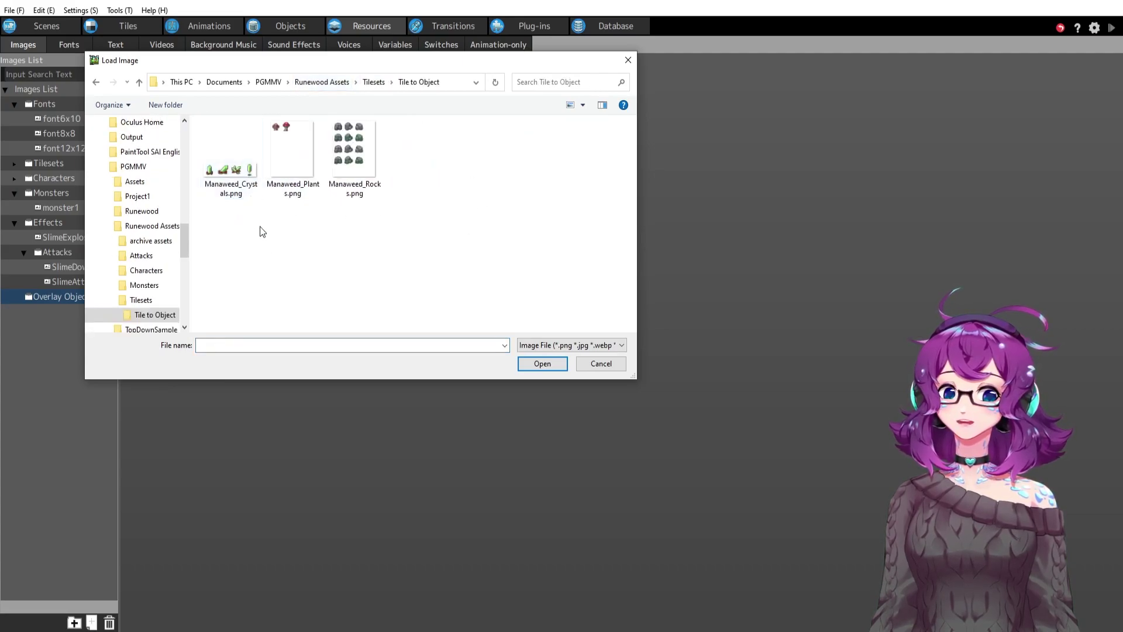
{"action": "double_click", "coordinate": [342, 164]}
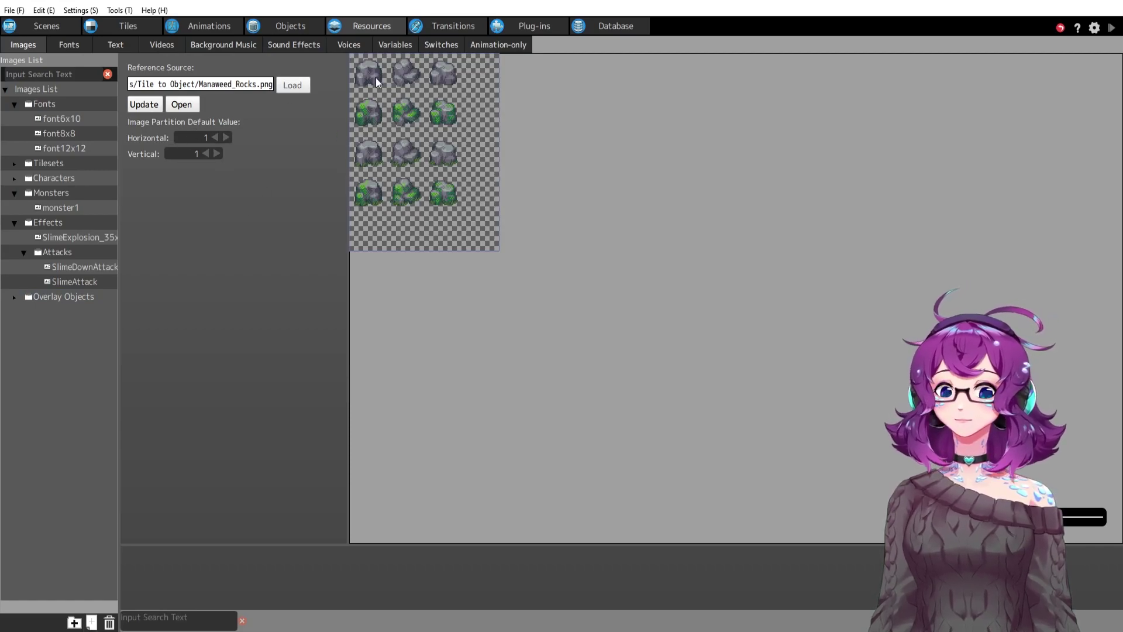
Set the default partition of the Manaweed_Rocks image to 4 horizontal and 5 vertical
{"action": "left_click", "coordinate": [204, 138]}
{"action": "type", "text": "4"}
{"action": "key", "text": "Tab"}
{"action": "type", "text": "5"}
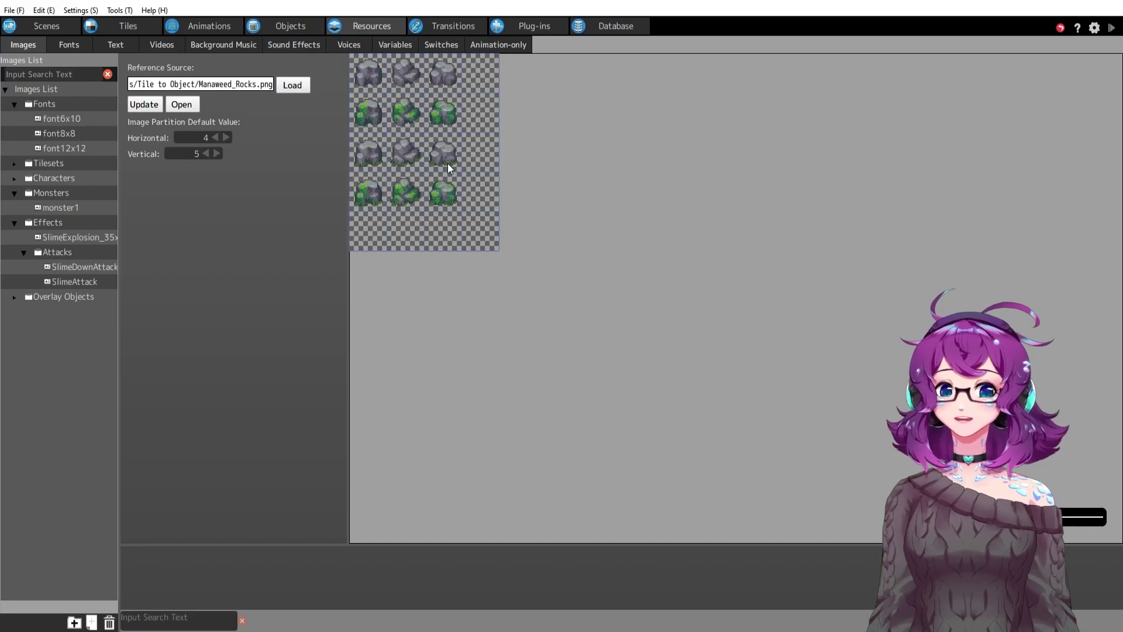
{"action": "left_click_drag", "start_coordinate": [1023, 517], "coordinate": [1066, 518]}
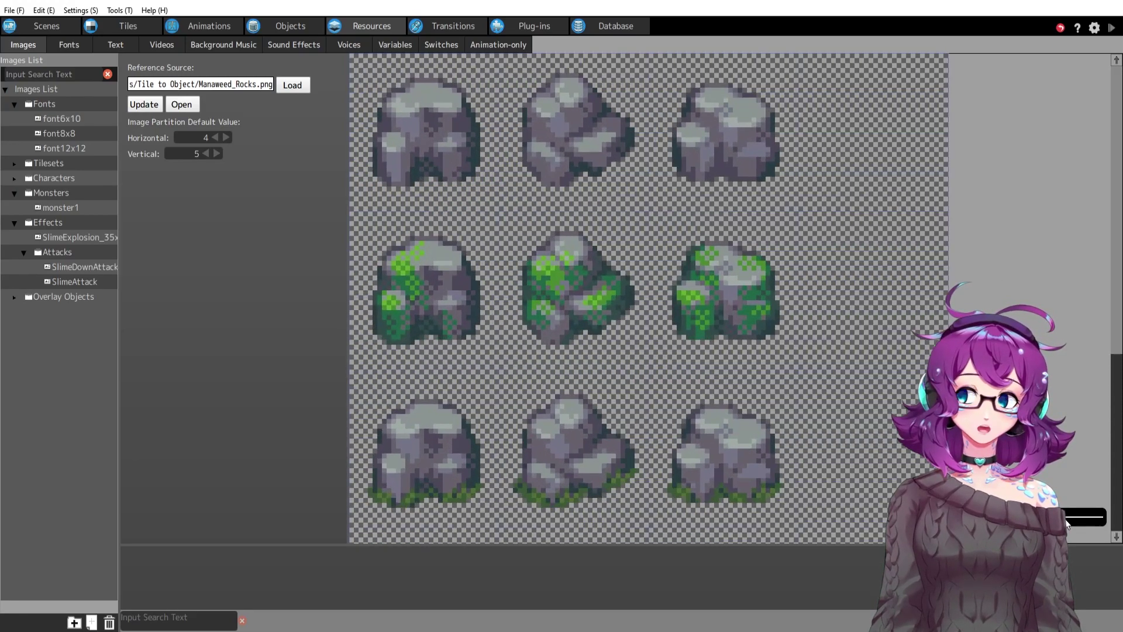
{"action": "scroll", "coordinate": [1080, 517], "scroll_direction": "up", "scroll_amount": 2}
{"action": "scroll", "coordinate": [1079, 517], "scroll_direction": "down", "scroll_amount": 1}
{"action": "scroll", "coordinate": [1079, 516], "scroll_direction": "down", "scroll_amount": 5}
{"action": "scroll", "coordinate": [1079, 517], "scroll_direction": "up", "scroll_amount": 1}
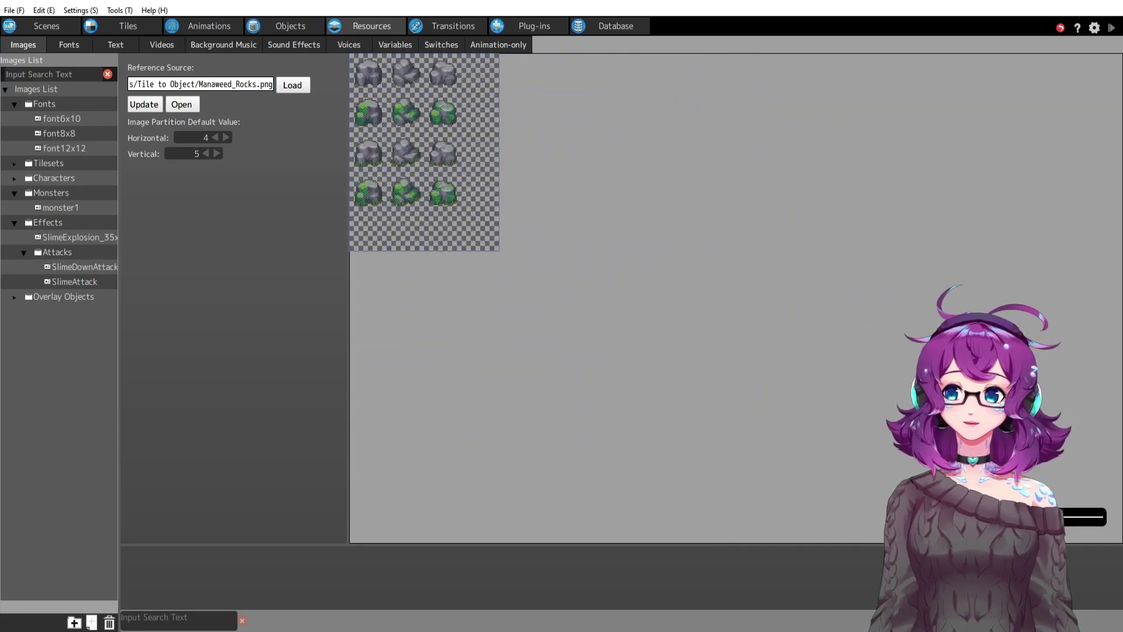
Add a new folder at the root of the objects list and name it Overlay Objects
{"action": "left_click", "coordinate": [288, 26]}
{"action": "left_click", "coordinate": [49, 61]}
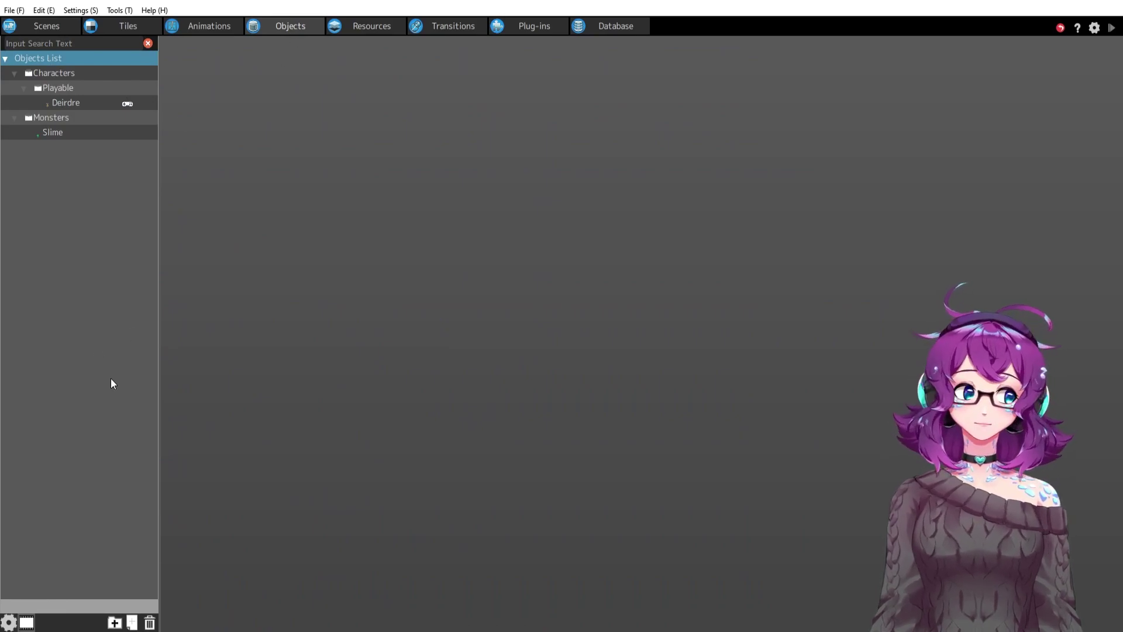
{"action": "left_click", "coordinate": [114, 622]}
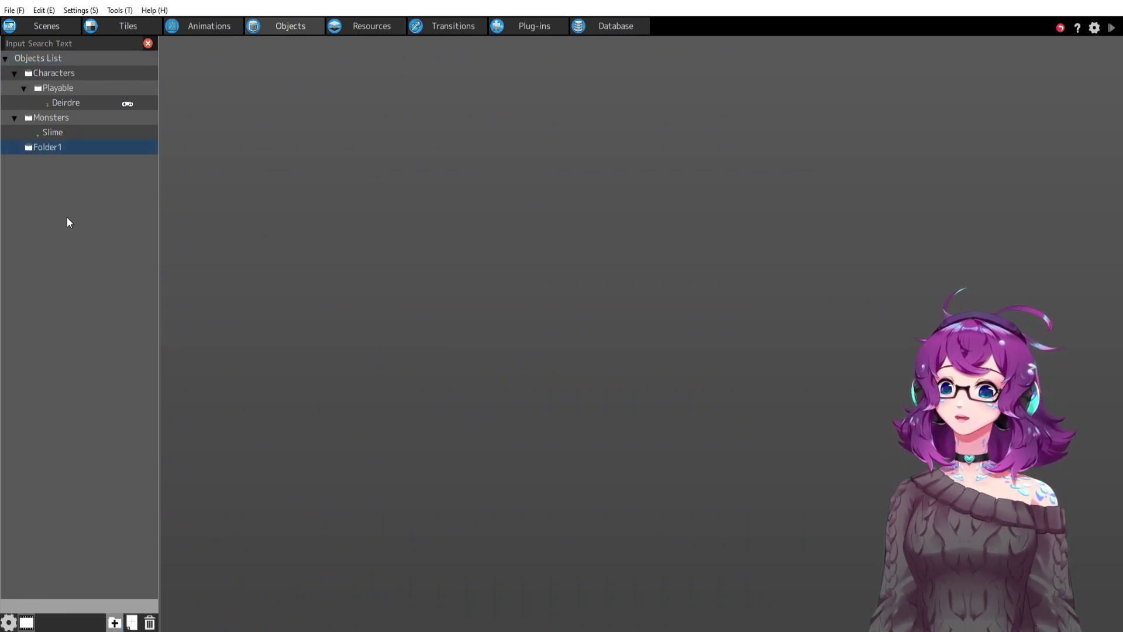
{"action": "right_click", "coordinate": [55, 148]}
{"action": "left_click", "coordinate": [120, 240]}
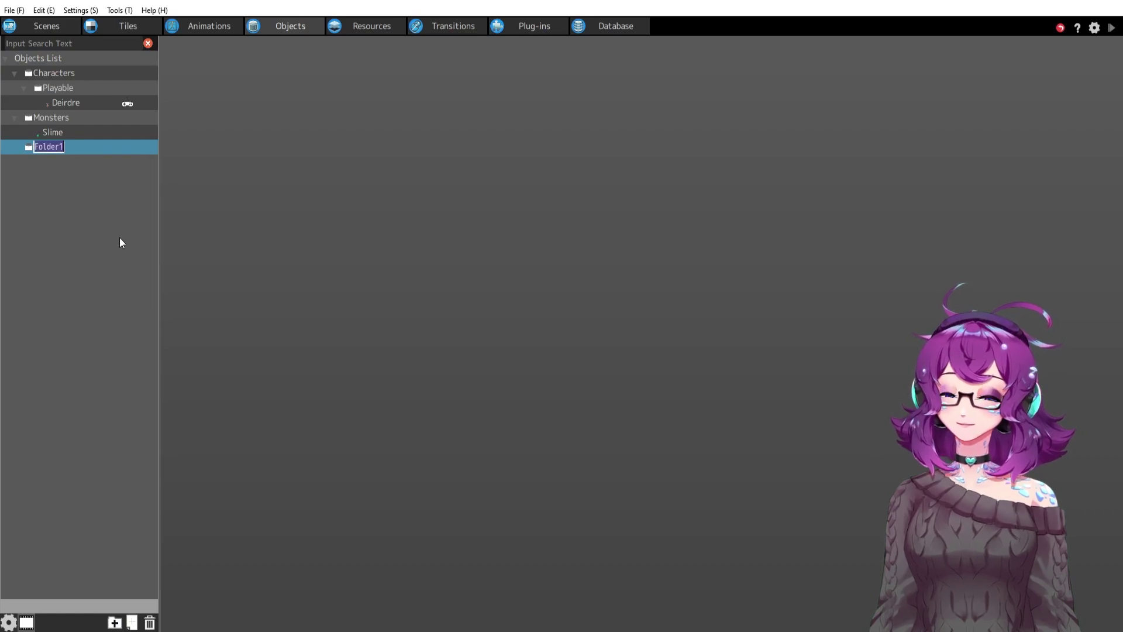
{"action": "type", "text": "Overlay Objects"}
{"action": "key", "text": "Return"}
{"action": "left_click", "coordinate": [132, 622]}
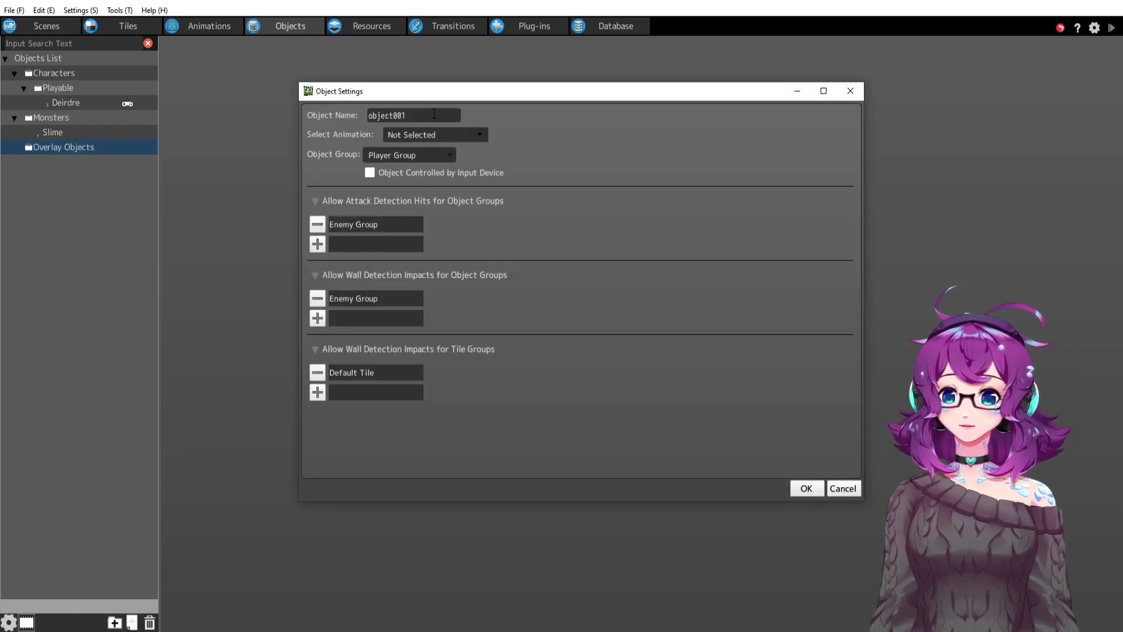
{"action": "type", "text": "Rocks"}
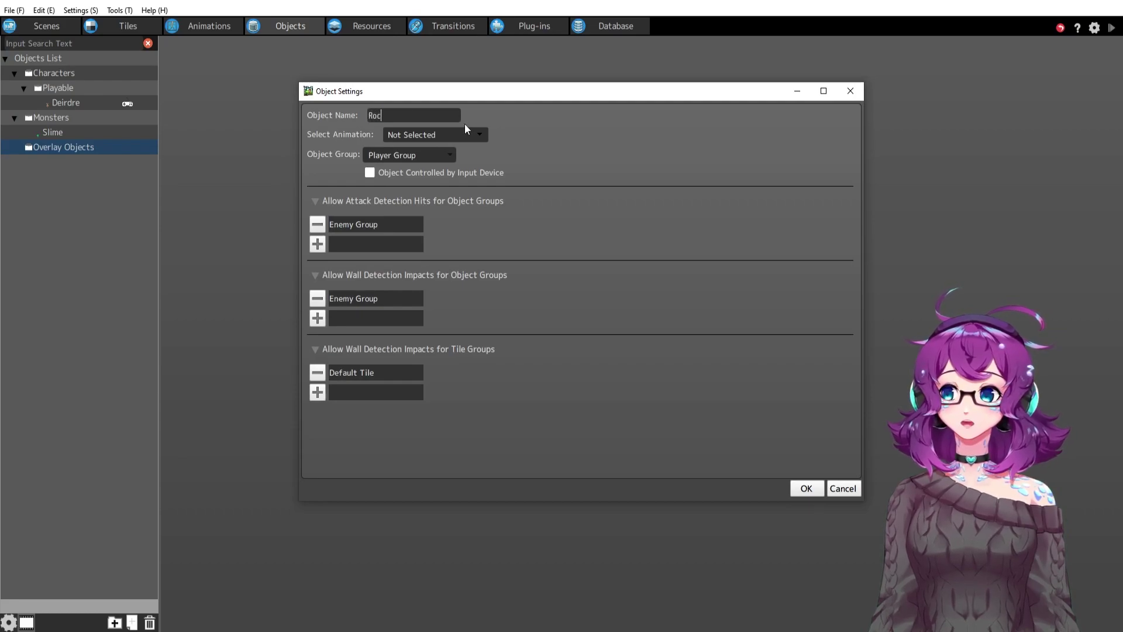
{"action": "left_click", "coordinate": [398, 134]}
{"action": "left_click", "coordinate": [489, 106]}
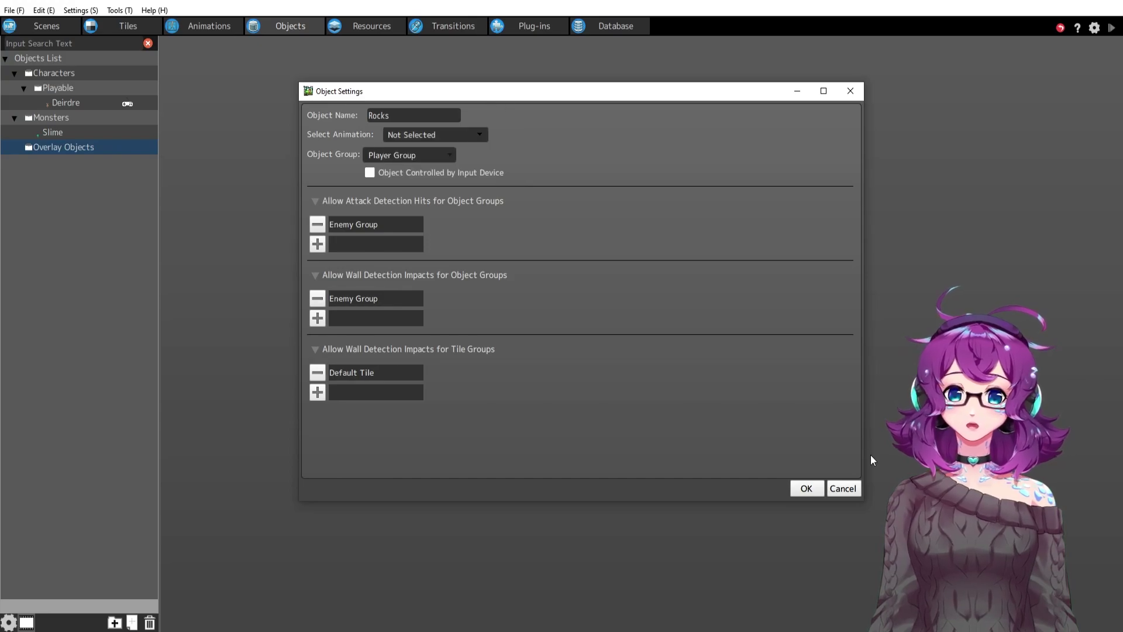
{"action": "left_click", "coordinate": [842, 488]}
{"action": "left_click", "coordinate": [372, 27]}
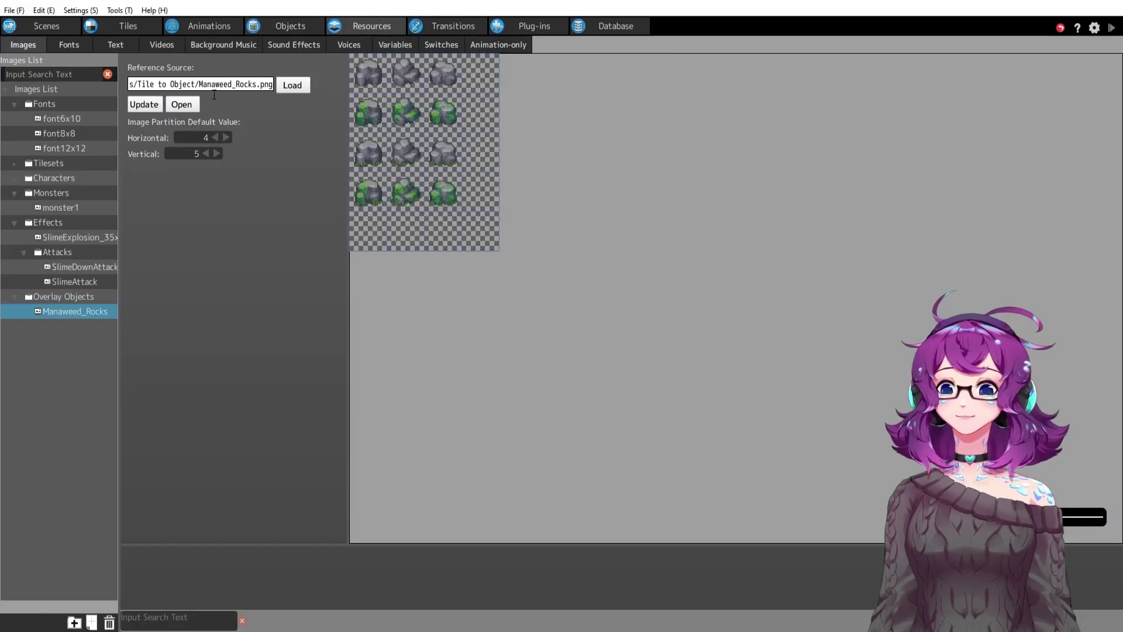
Add a new folder at the root of the animations list and name it Overlay Objects
{"action": "left_click", "coordinate": [204, 27]}
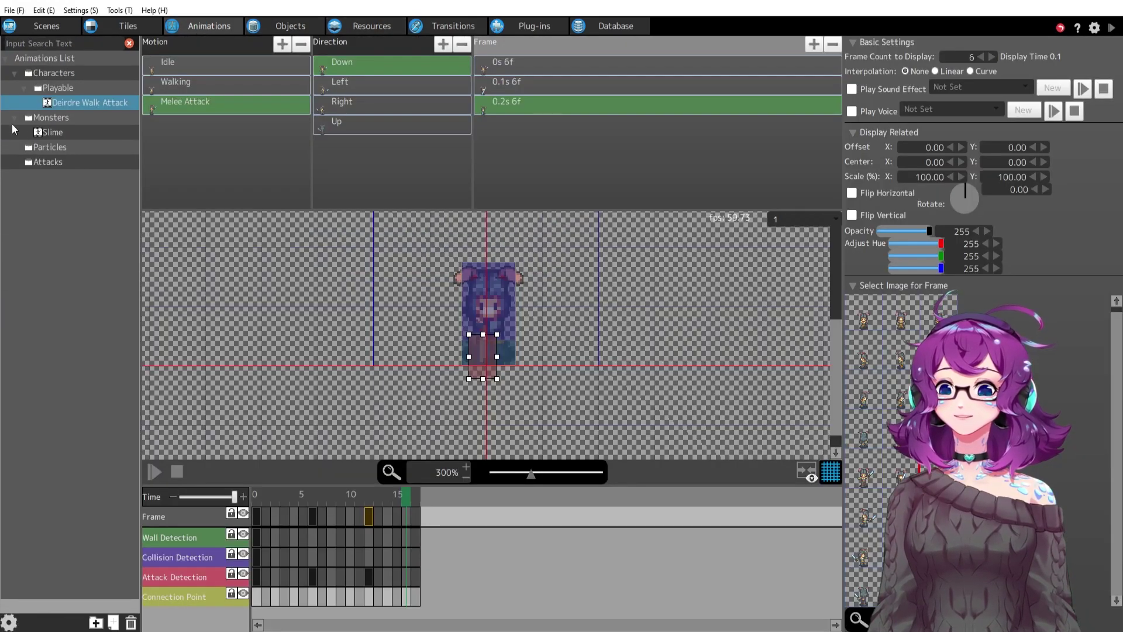
{"action": "left_click", "coordinate": [68, 62]}
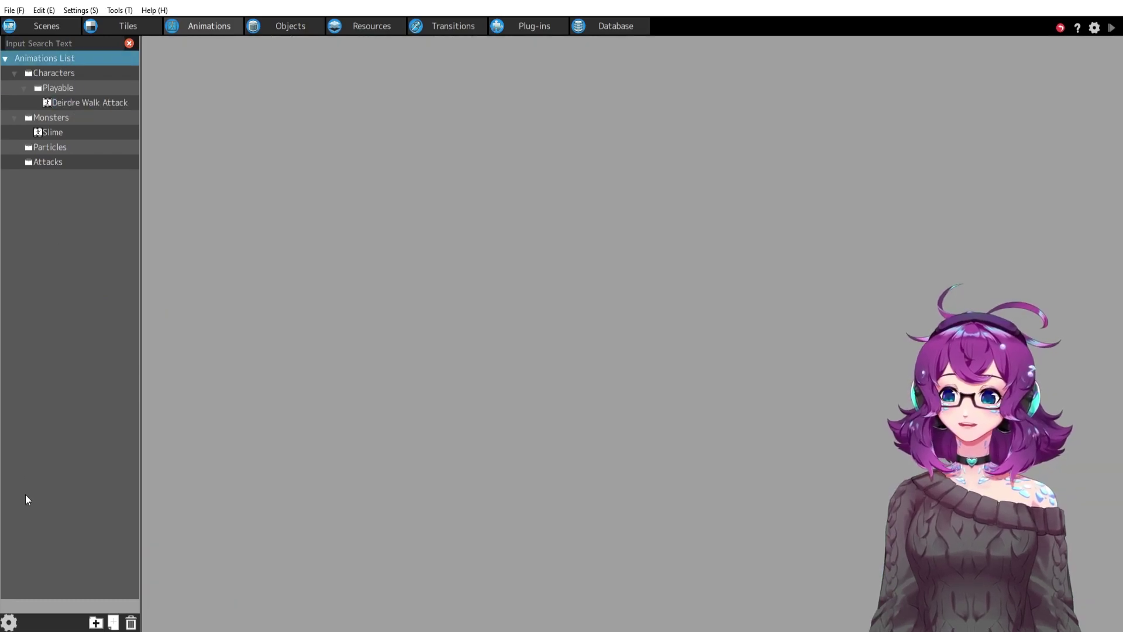
{"action": "left_click", "coordinate": [95, 622]}
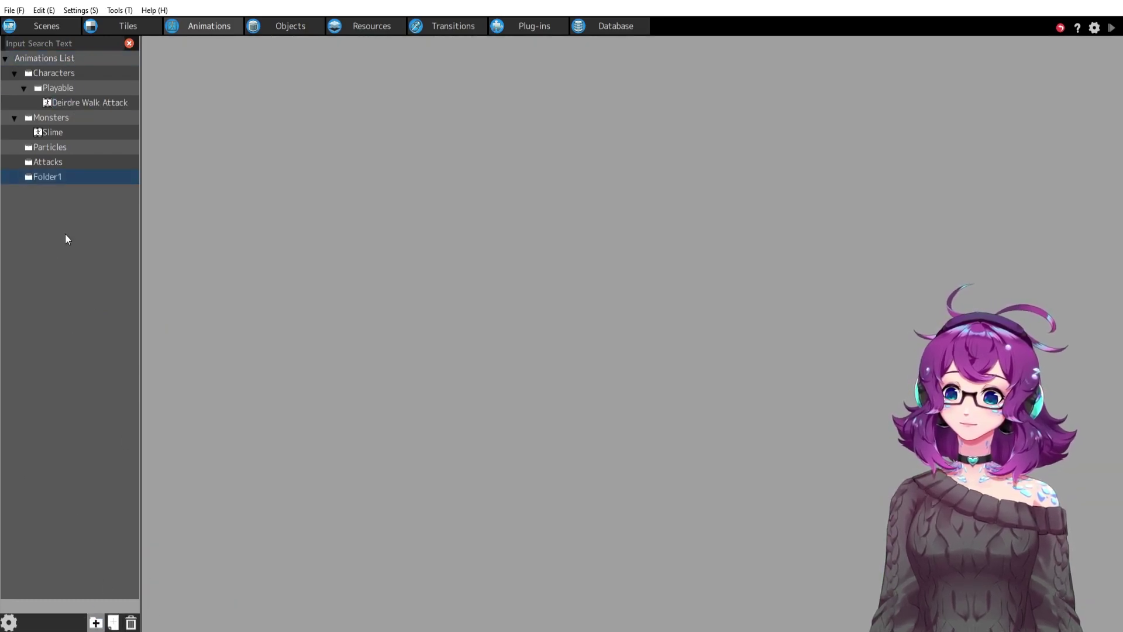
{"action": "right_click", "coordinate": [51, 179]}
{"action": "left_click", "coordinate": [114, 277]}
{"action": "type", "text": "Overlay Objec"}
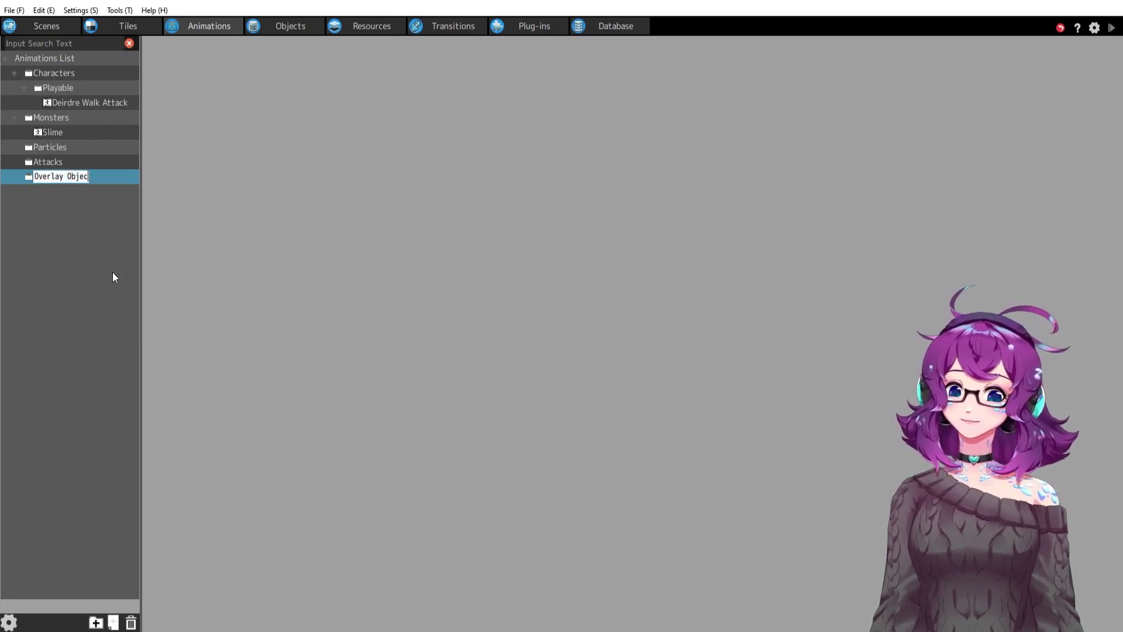
{"action": "type", "text": "ts"}
{"action": "key", "text": "Return"}
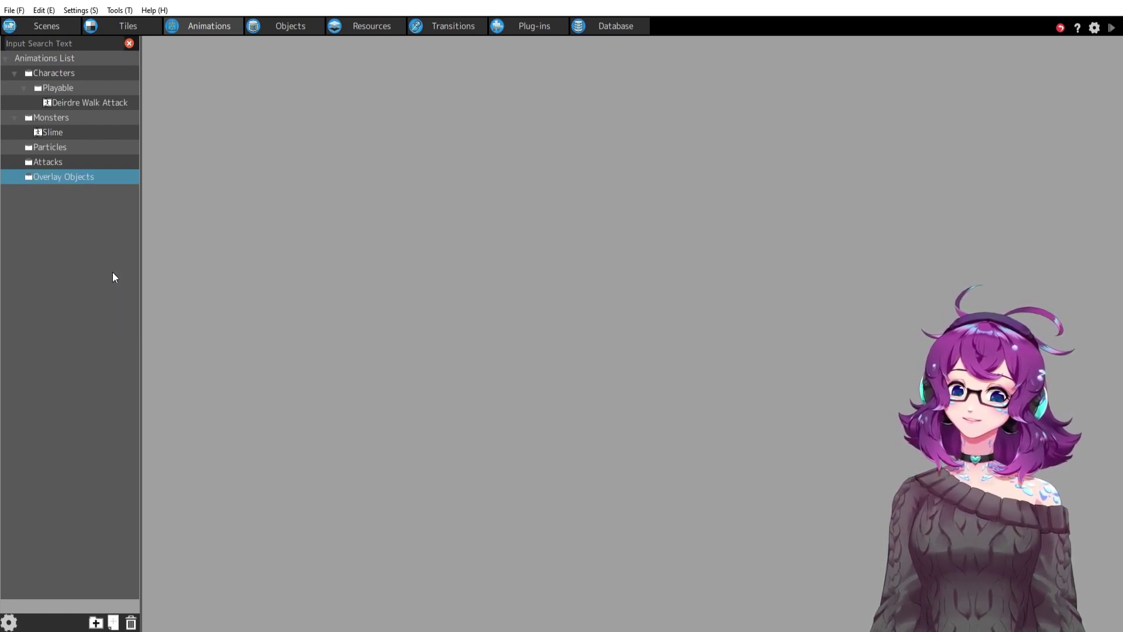
Create a motion animation named Rocks in the Overlay Objects folder, registering the Manaweed_Rocks image as its resource
{"action": "left_click", "coordinate": [111, 622]}
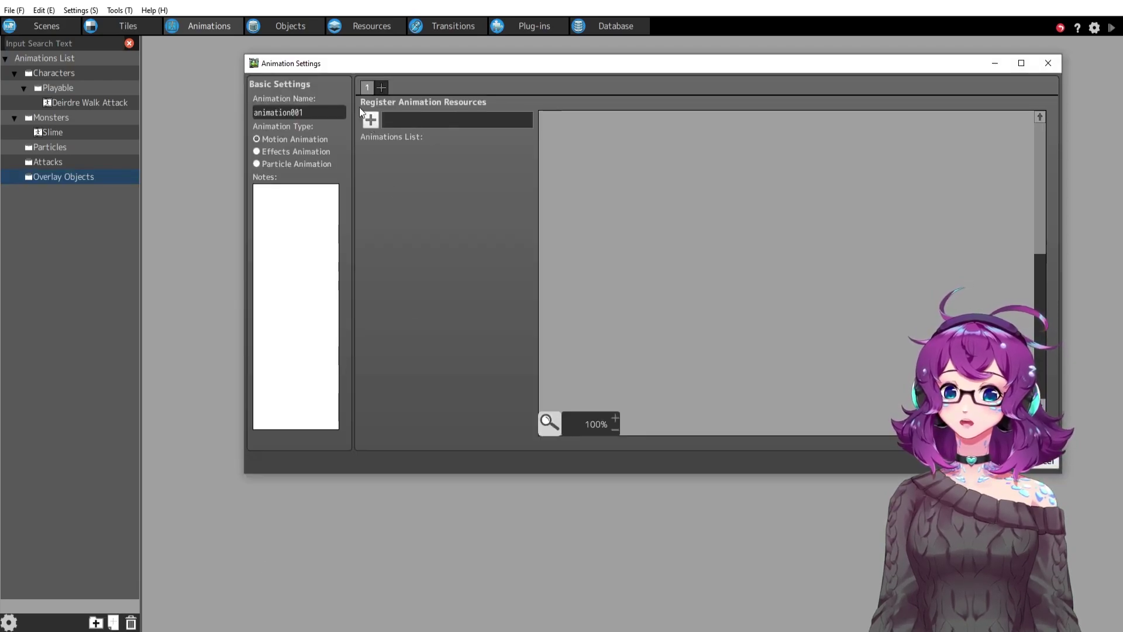
{"action": "type", "text": "Rocks"}
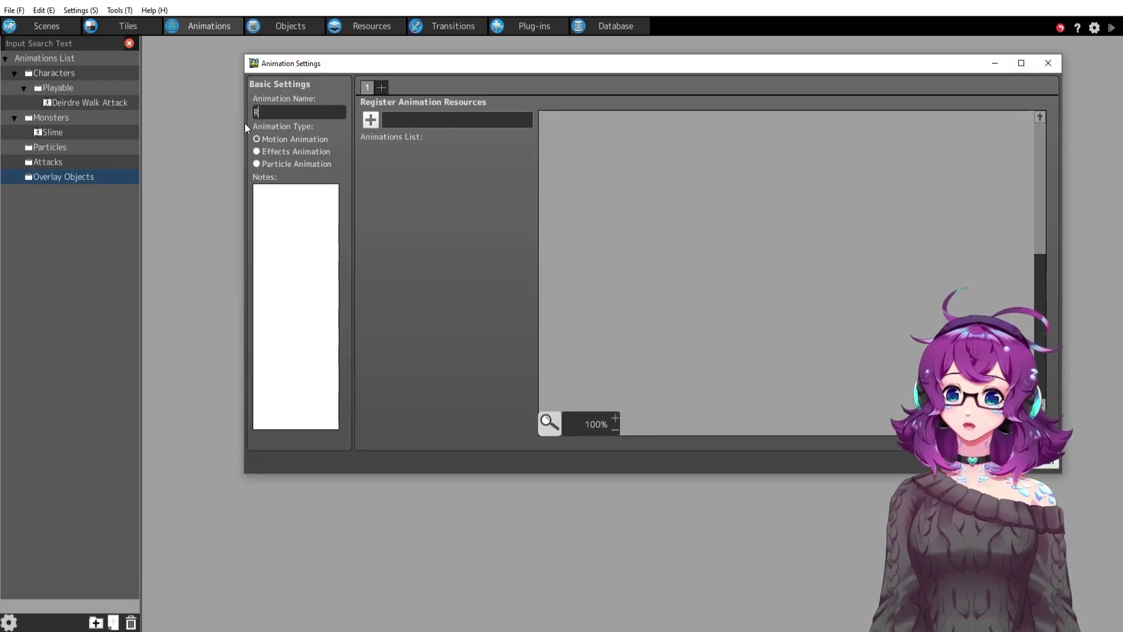
{"action": "left_click", "coordinate": [371, 119]}
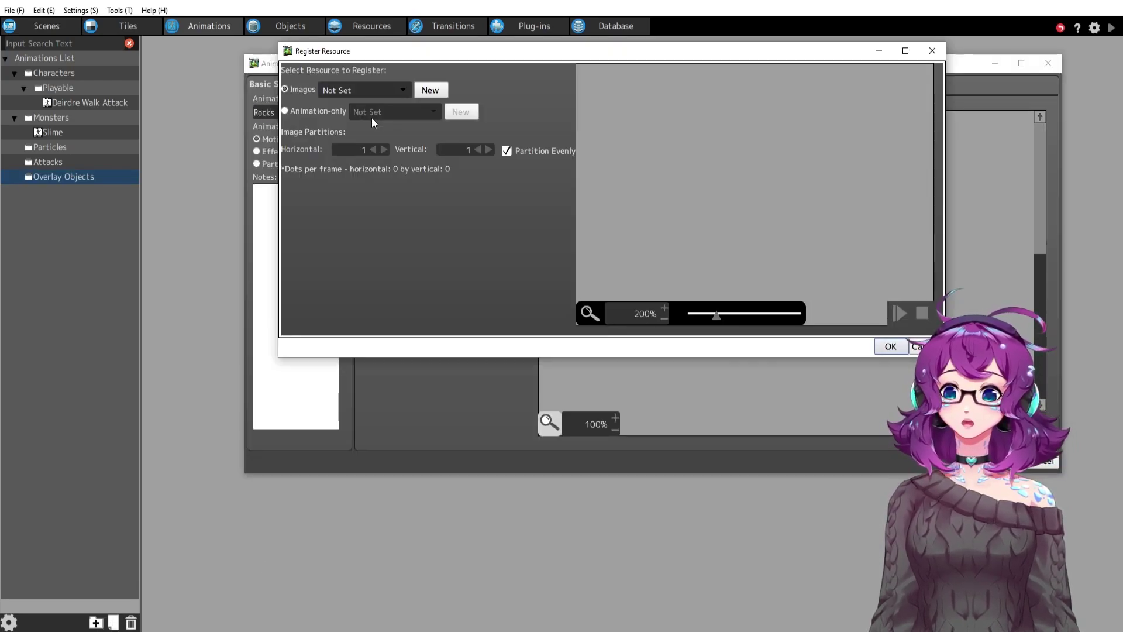
{"action": "left_click", "coordinate": [358, 88]}
{"action": "left_click", "coordinate": [471, 193]}
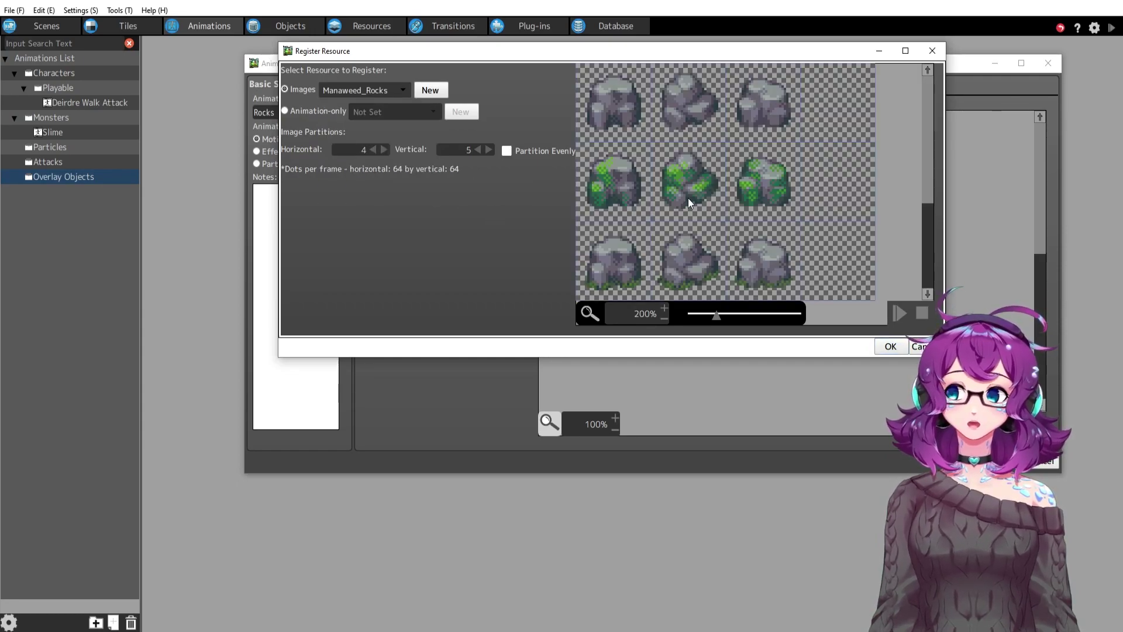
{"action": "left_click", "coordinate": [883, 345]}
{"action": "left_click", "coordinate": [981, 461]}
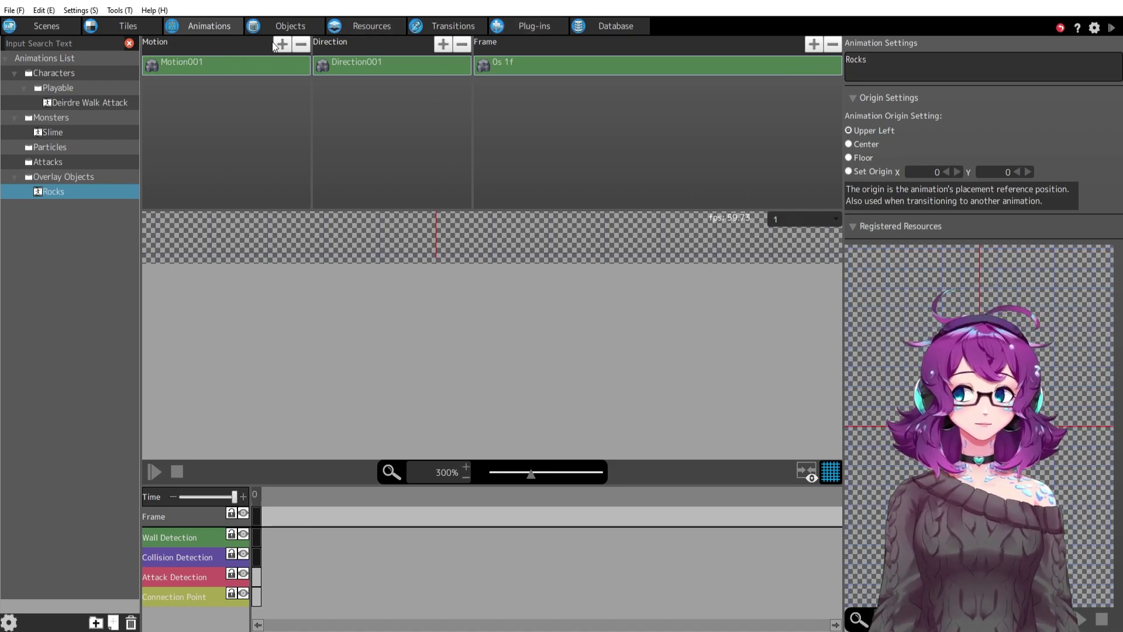
Rename the Rocks animation's motion as Rock1
{"action": "left_click", "coordinate": [189, 64]}
{"action": "left_click", "coordinate": [878, 63]}
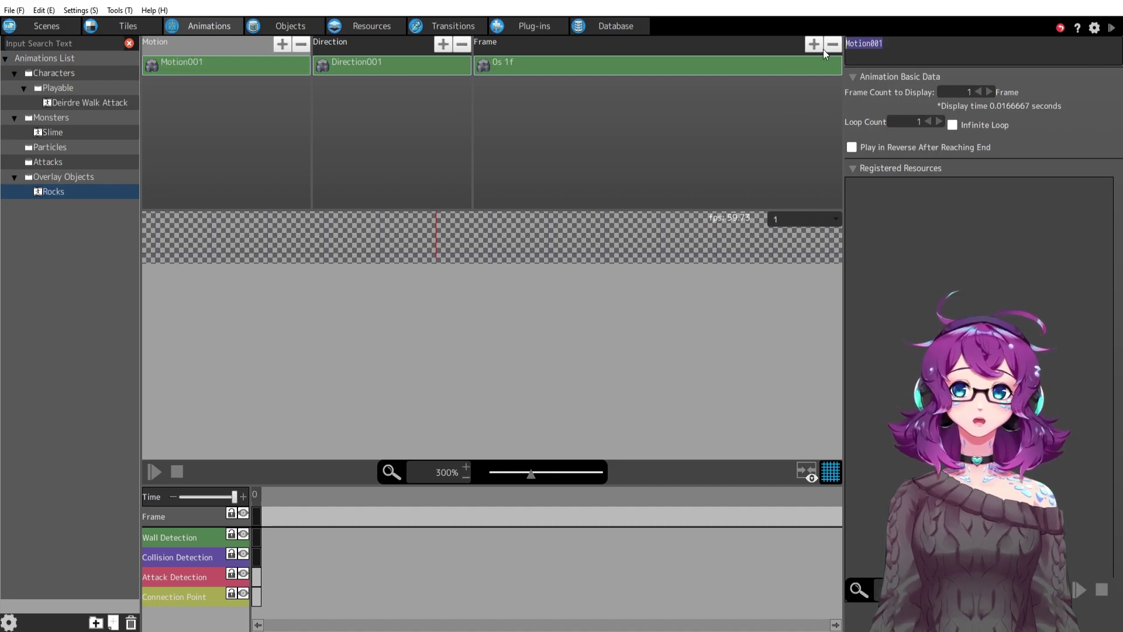
{"action": "type", "text": "Rock"}
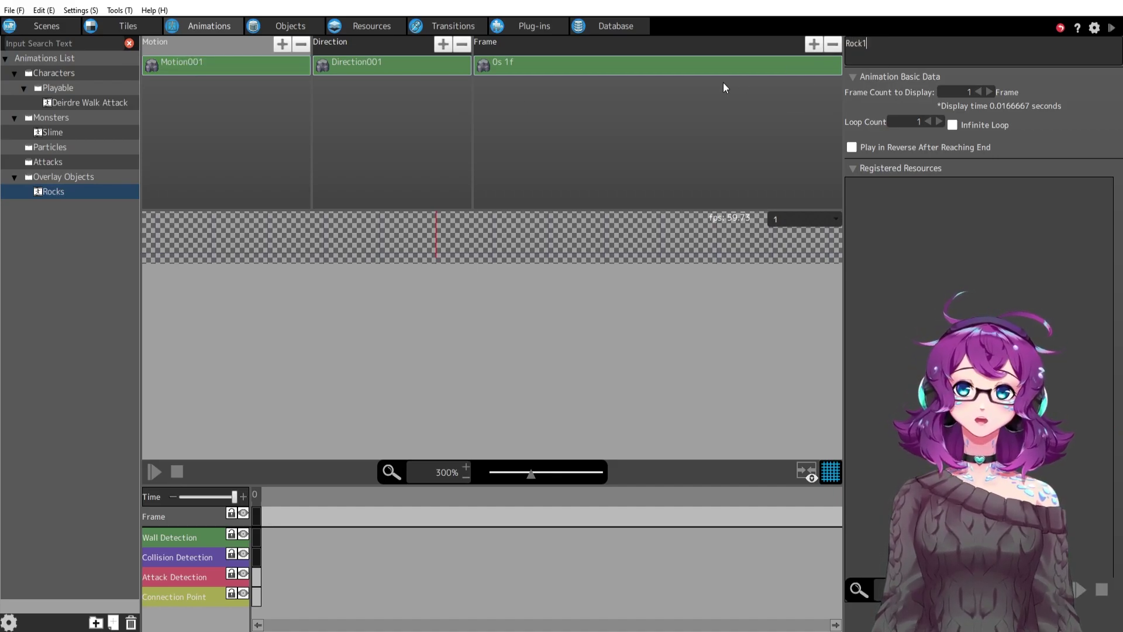
{"action": "type", "text": "1"}
{"action": "key", "text": "Return"}
Rename the direction of the Rock1 motion as Static
{"action": "left_click", "coordinate": [359, 67]}
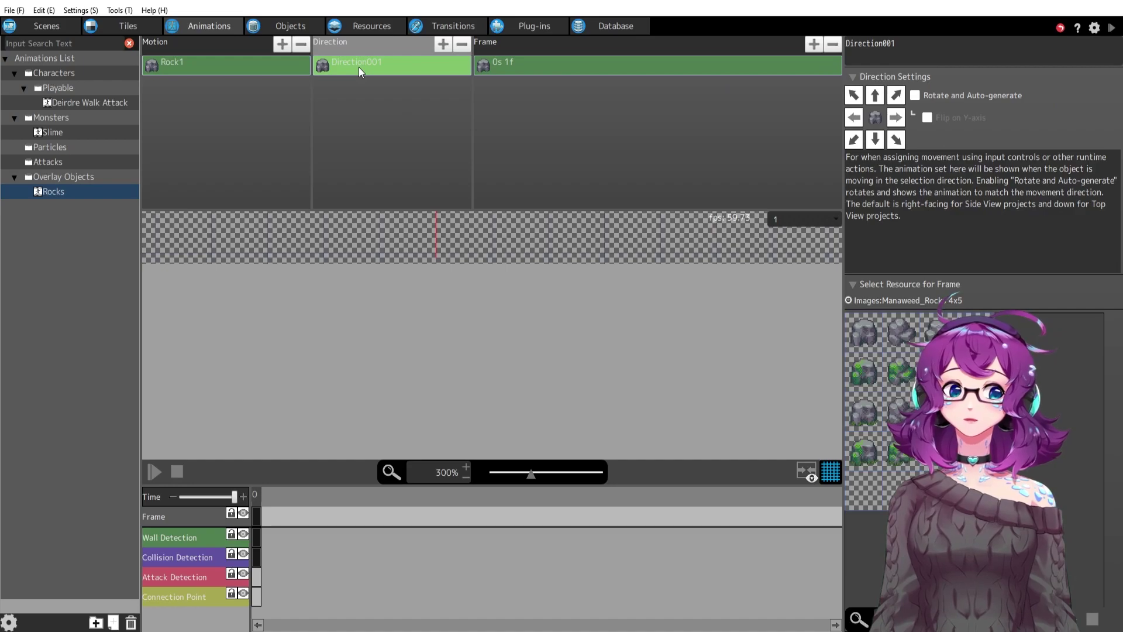
{"action": "left_click", "coordinate": [871, 341]}
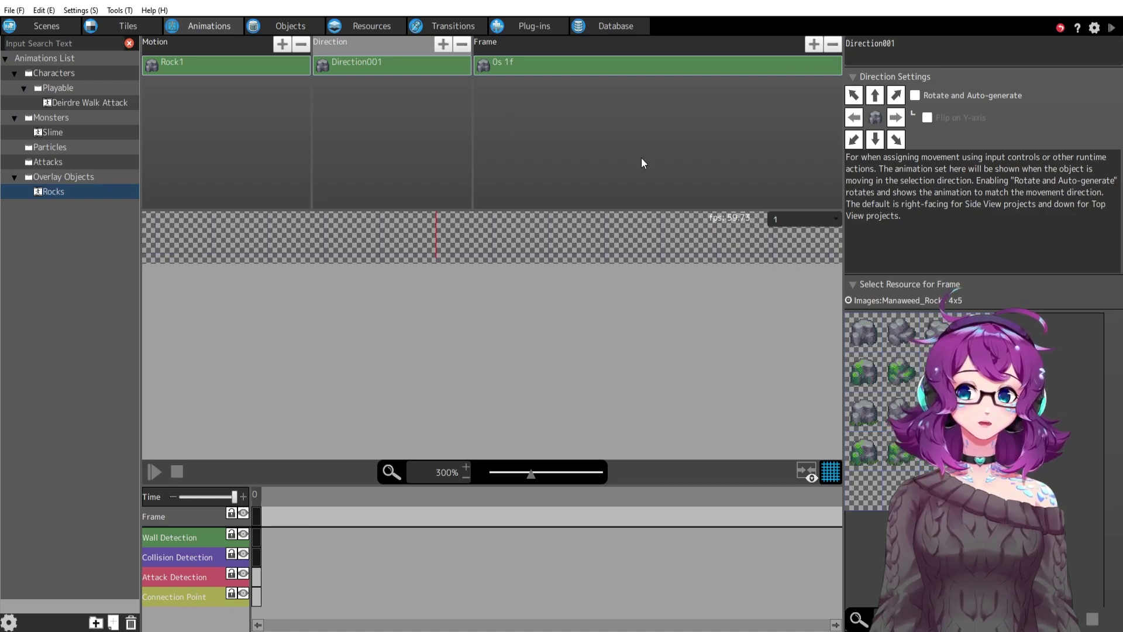
{"action": "left_click", "coordinate": [528, 69]}
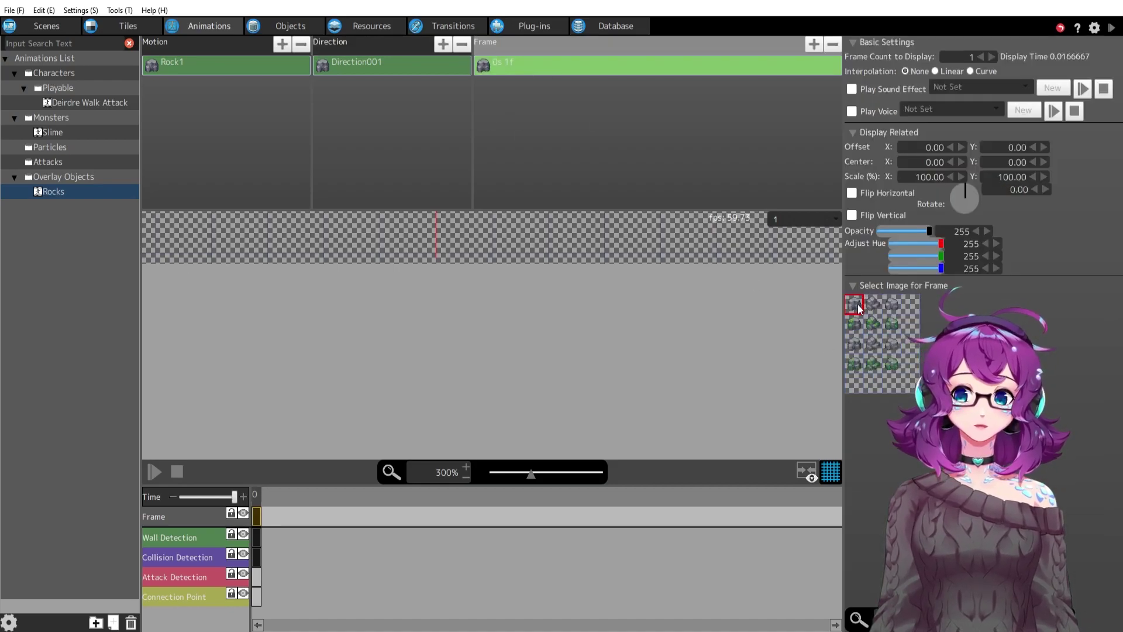
{"action": "scroll", "coordinate": [858, 304], "scroll_direction": "up", "scroll_amount": 1}
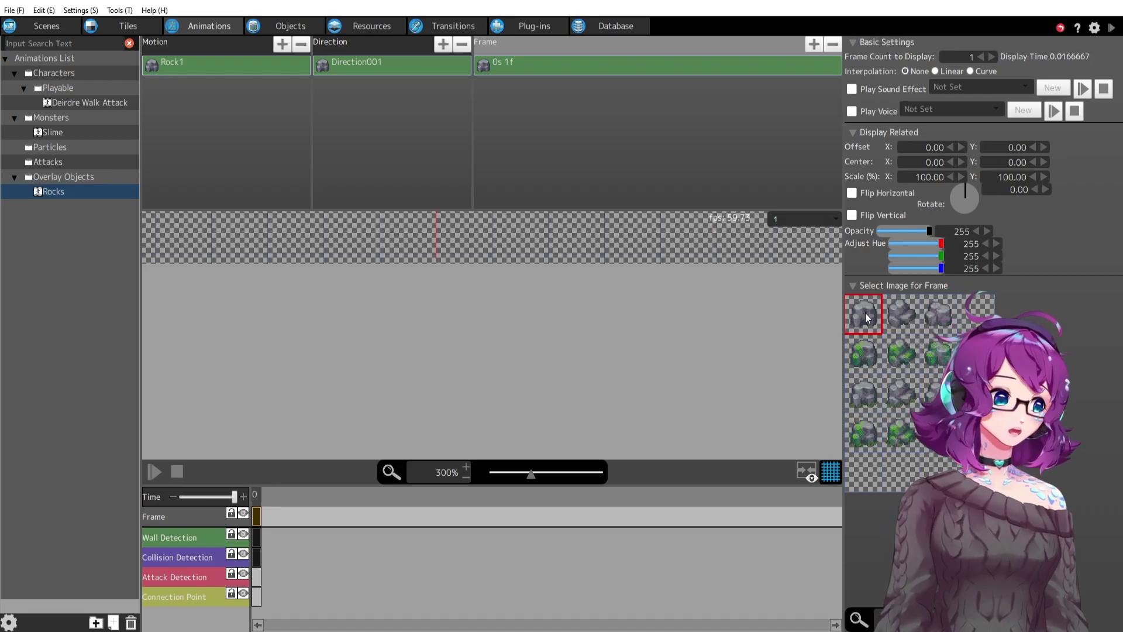
{"action": "left_click", "coordinate": [346, 66]}
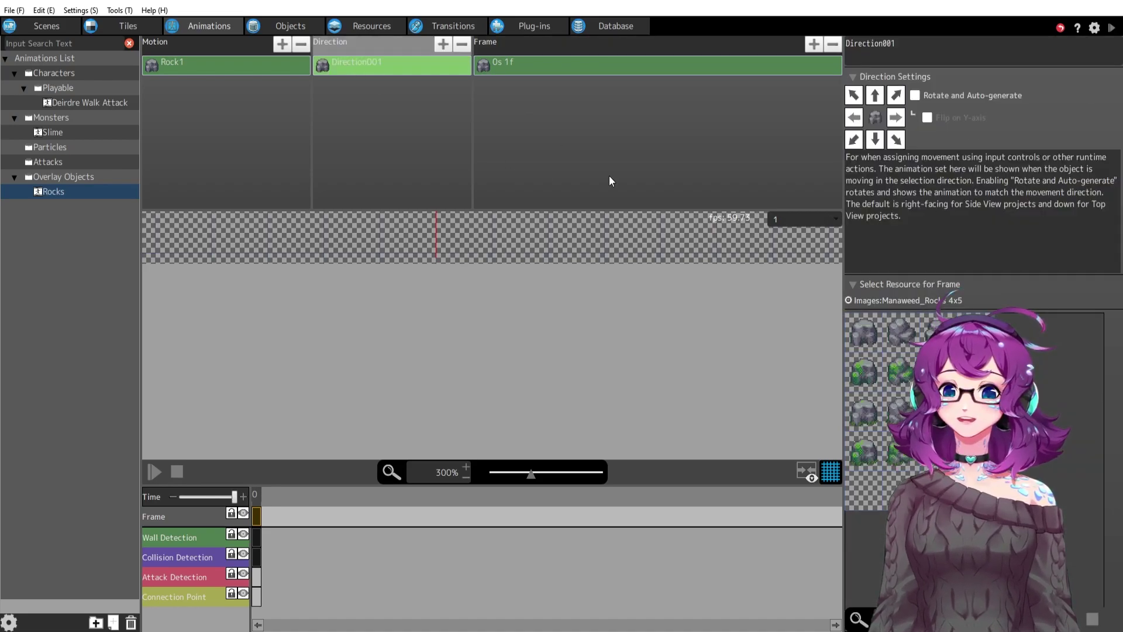
{"action": "left_click_drag", "start_coordinate": [899, 44], "coordinate": [784, 34]}
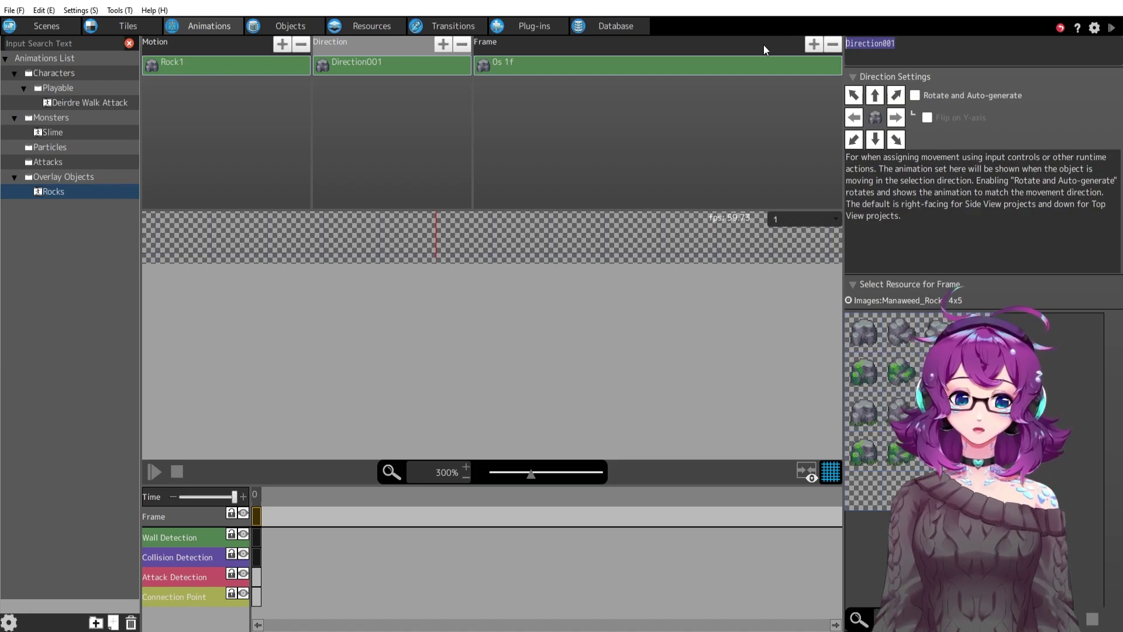
{"action": "type", "text": "Static"}
{"action": "key", "text": "Return"}
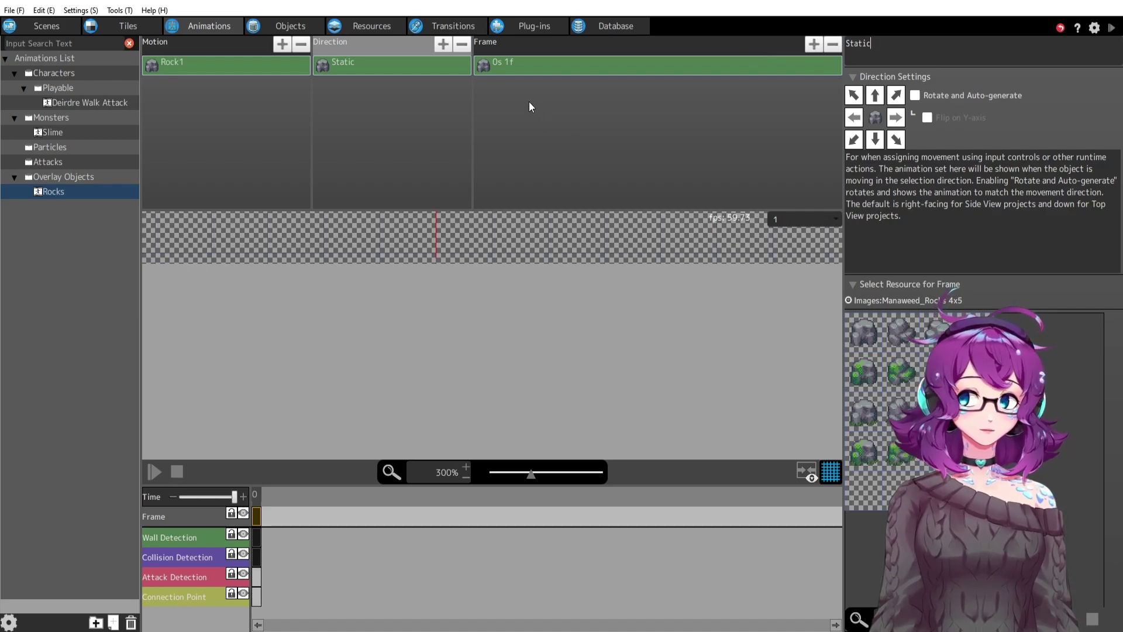
Shrink the frame's collision detection box around the rock to about 48 by 45 at position 9, 9
{"action": "left_click", "coordinate": [497, 71]}
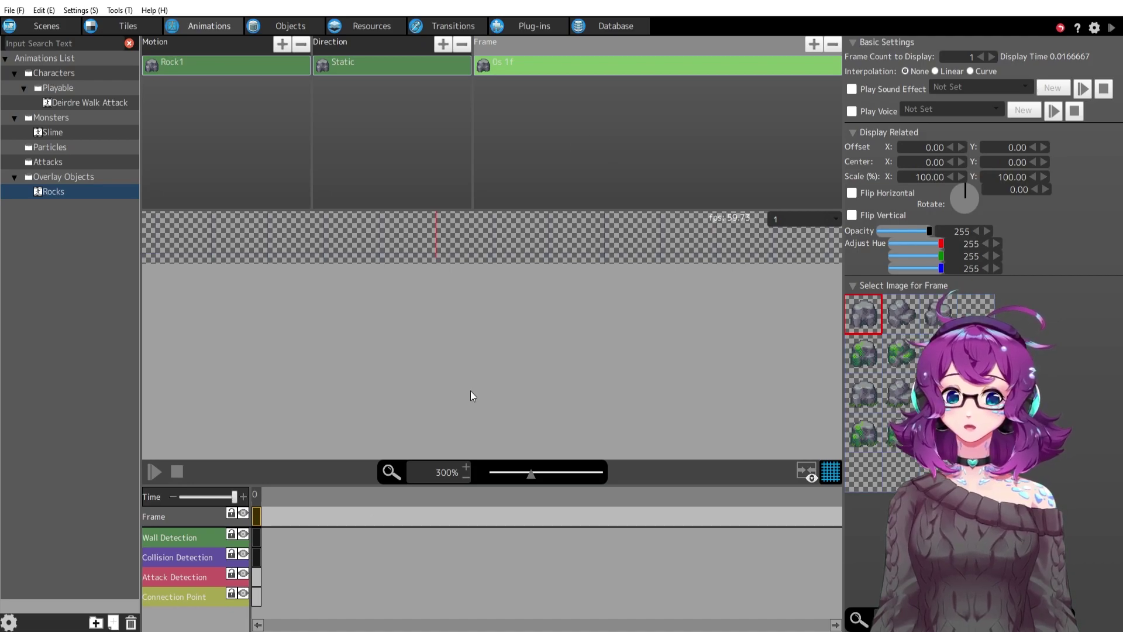
{"action": "left_click", "coordinate": [556, 286]}
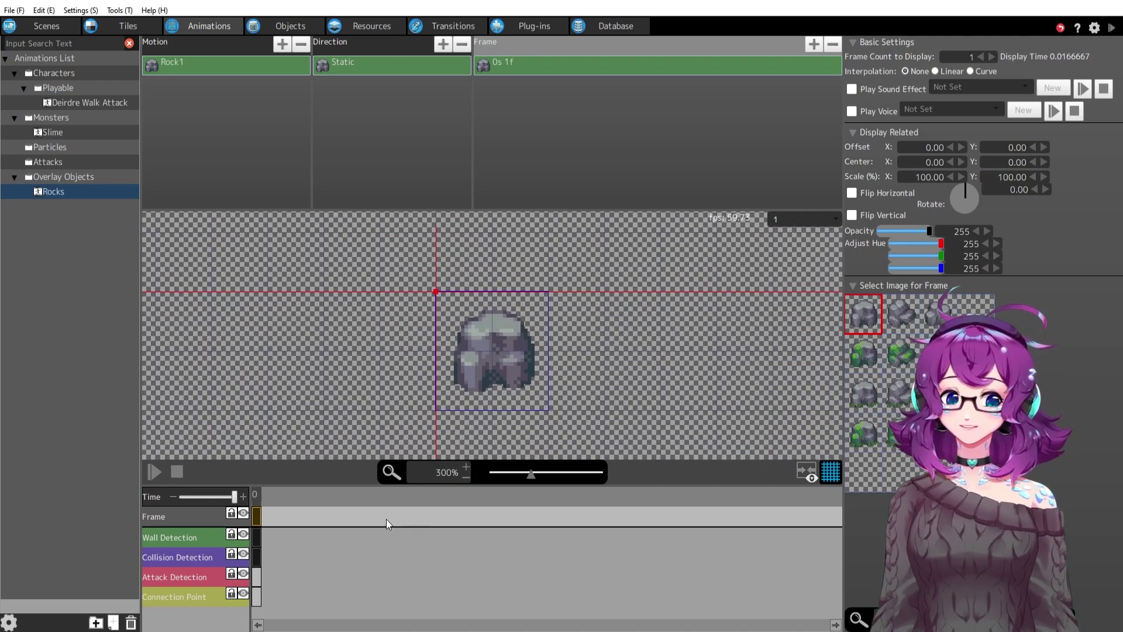
{"action": "left_click", "coordinate": [256, 558]}
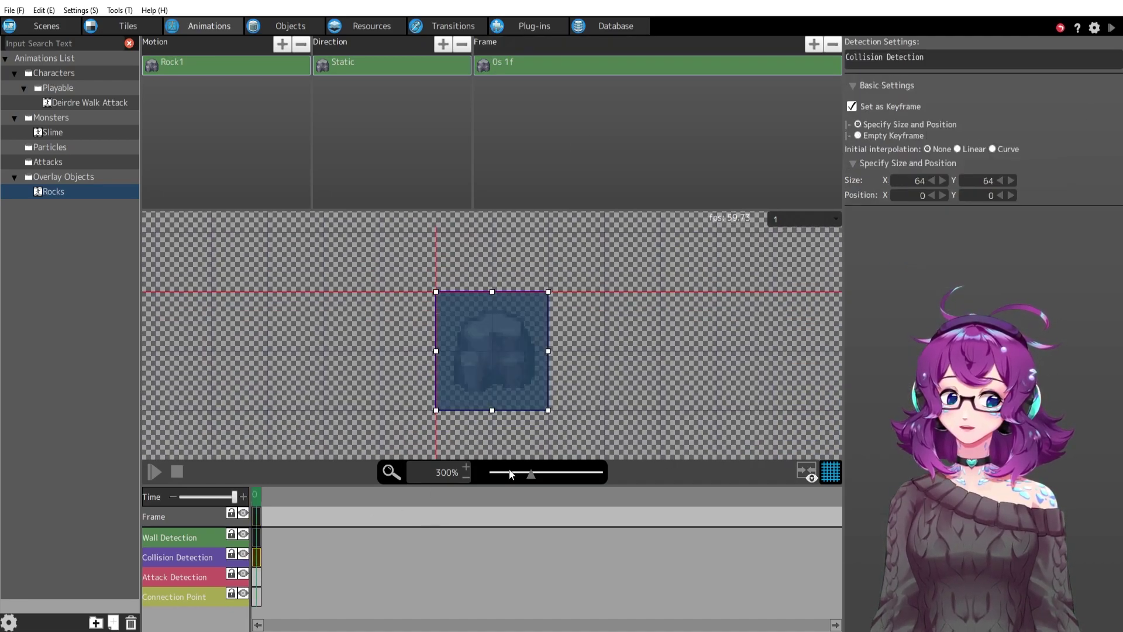
{"action": "left_click_drag", "start_coordinate": [436, 291], "coordinate": [451, 308]}
{"action": "left_click_drag", "start_coordinate": [548, 411], "coordinate": [535, 391]}
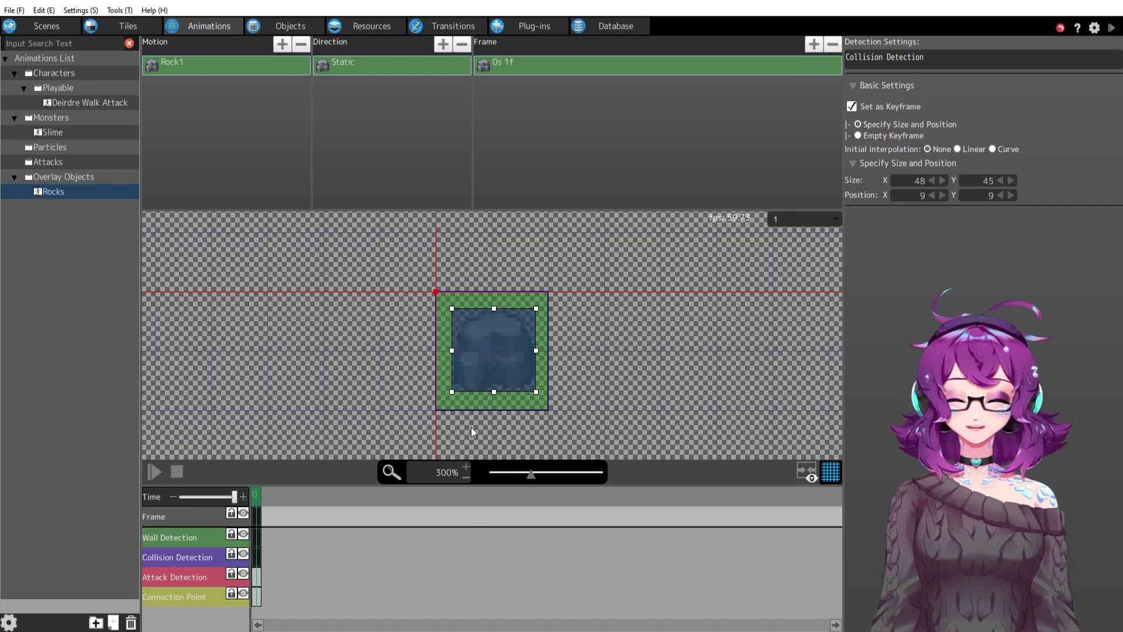
Shrink the frame's wall detection box to match the collision box, about 48 by 45 at position 9, 9
{"action": "left_click", "coordinate": [257, 541]}
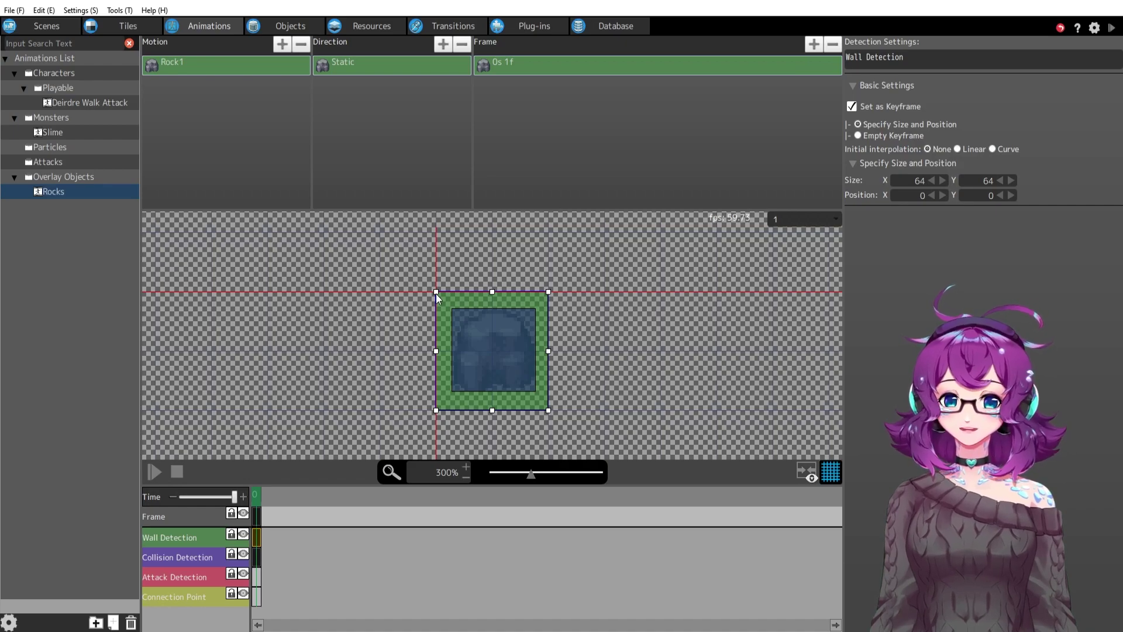
{"action": "left_click_drag", "start_coordinate": [436, 293], "coordinate": [454, 308]}
{"action": "left_click_drag", "start_coordinate": [550, 411], "coordinate": [537, 393]}
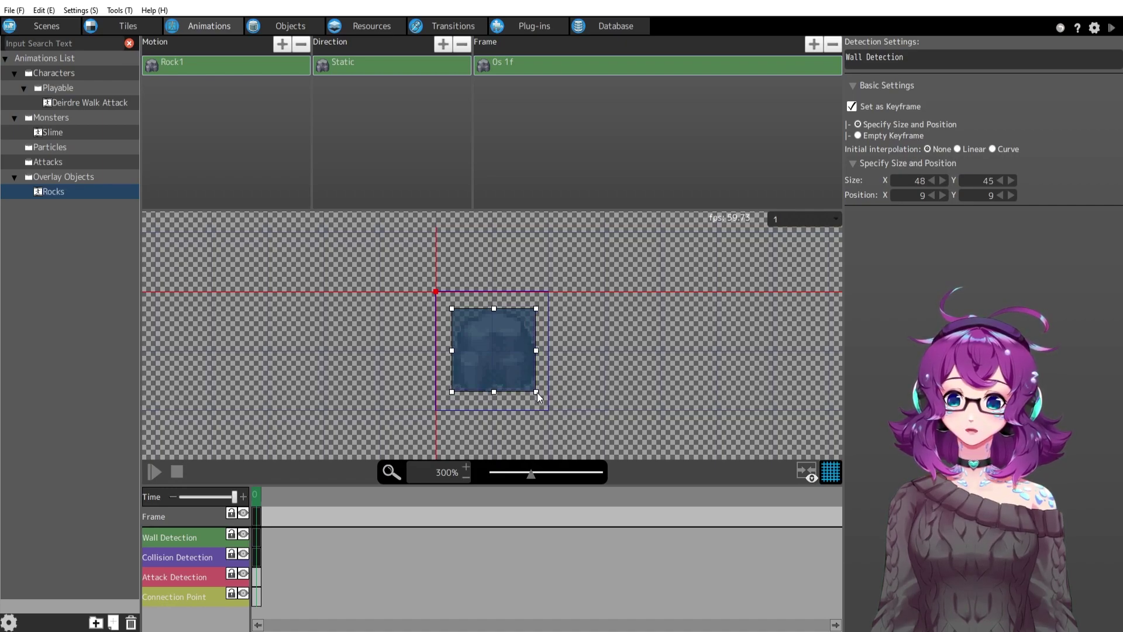
{"action": "left_click", "coordinate": [255, 578]}
{"action": "left_click", "coordinate": [257, 537]}
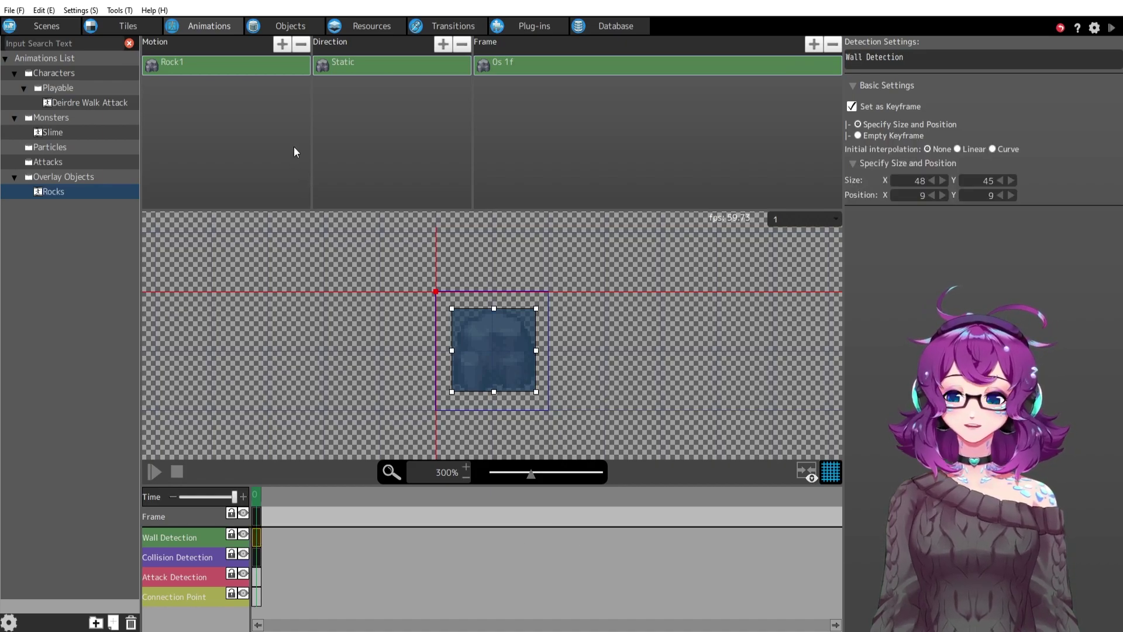
Set the origin of the Rocks animation to Floor
{"action": "left_click", "coordinate": [231, 115]}
{"action": "left_click", "coordinate": [565, 179]}
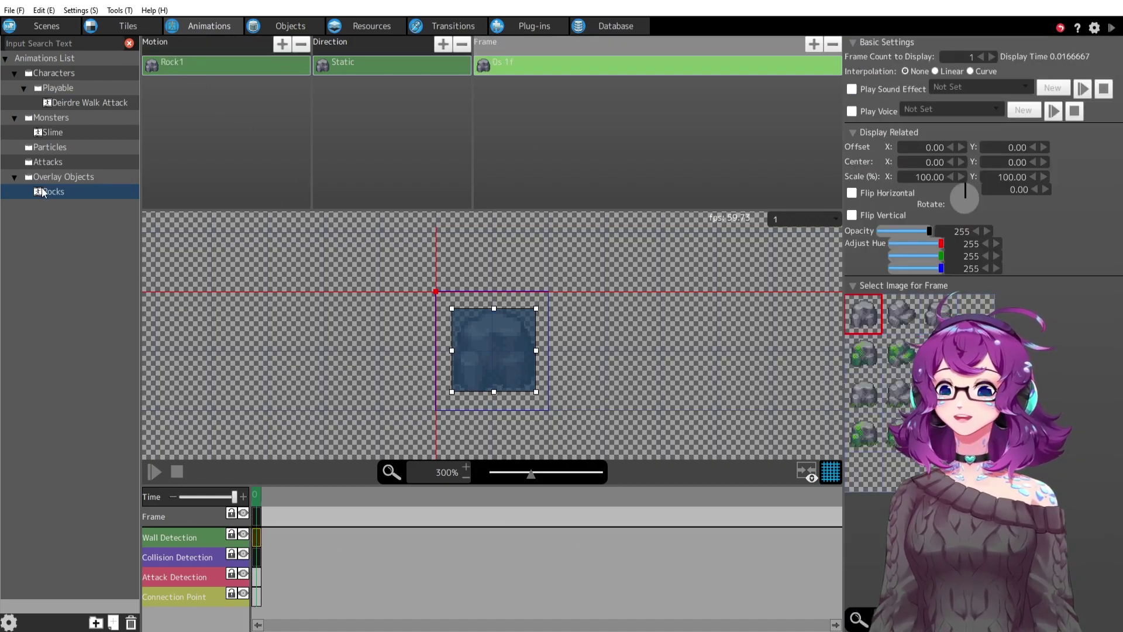
{"action": "left_click", "coordinate": [62, 192]}
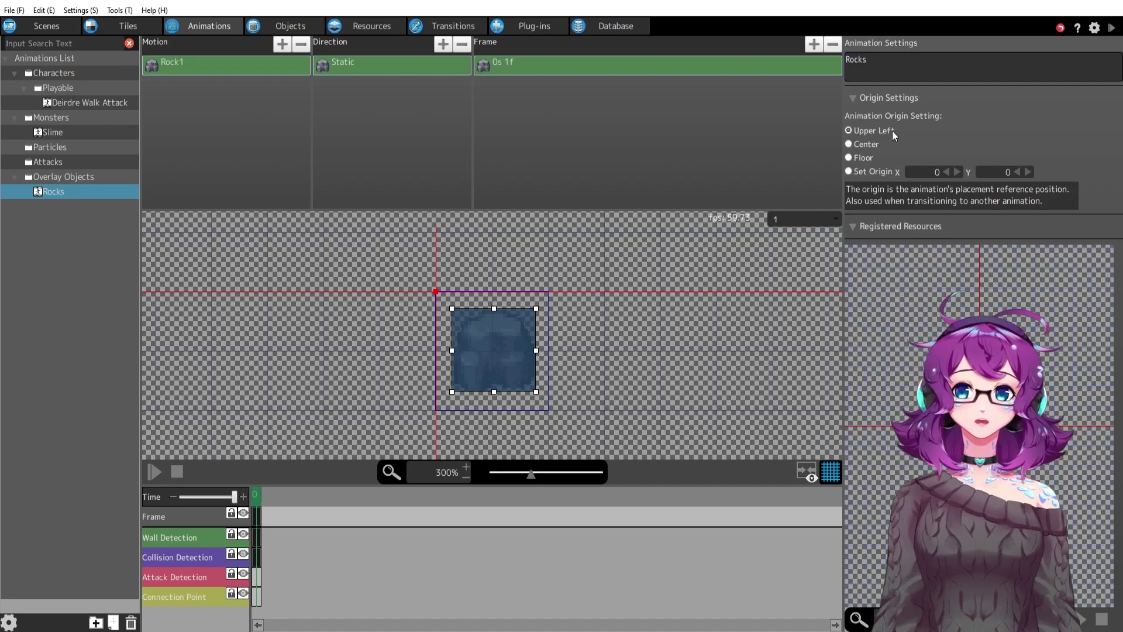
{"action": "left_click", "coordinate": [866, 156]}
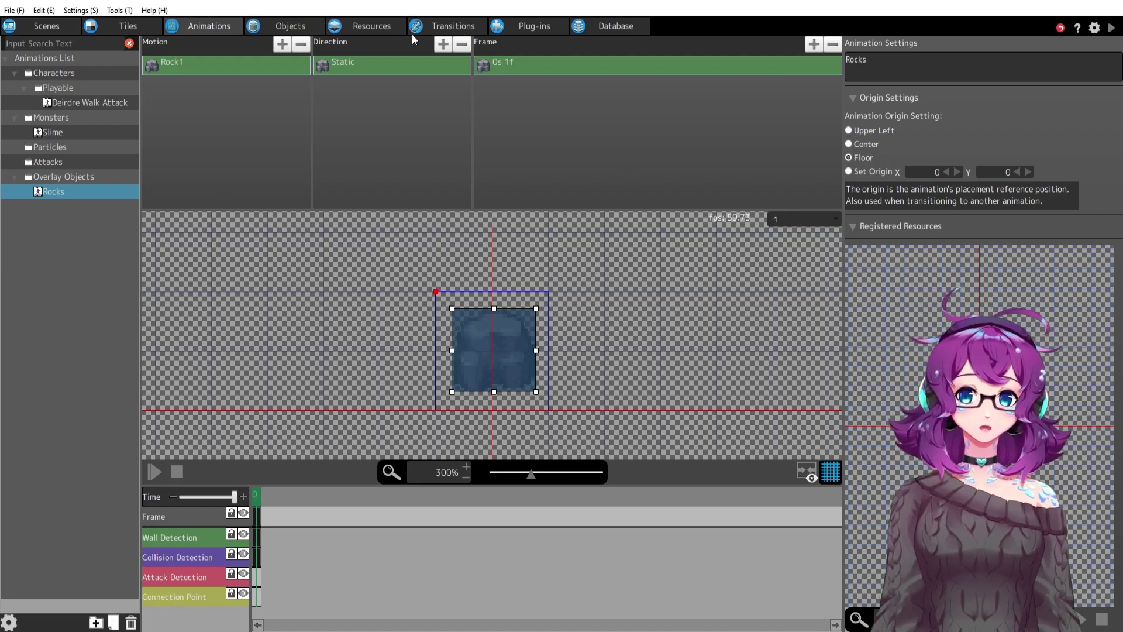
Add an object named Manaweed_Rocks to the Overlay Objects folder and assign it the Rocks animation
{"action": "left_click", "coordinate": [263, 27]}
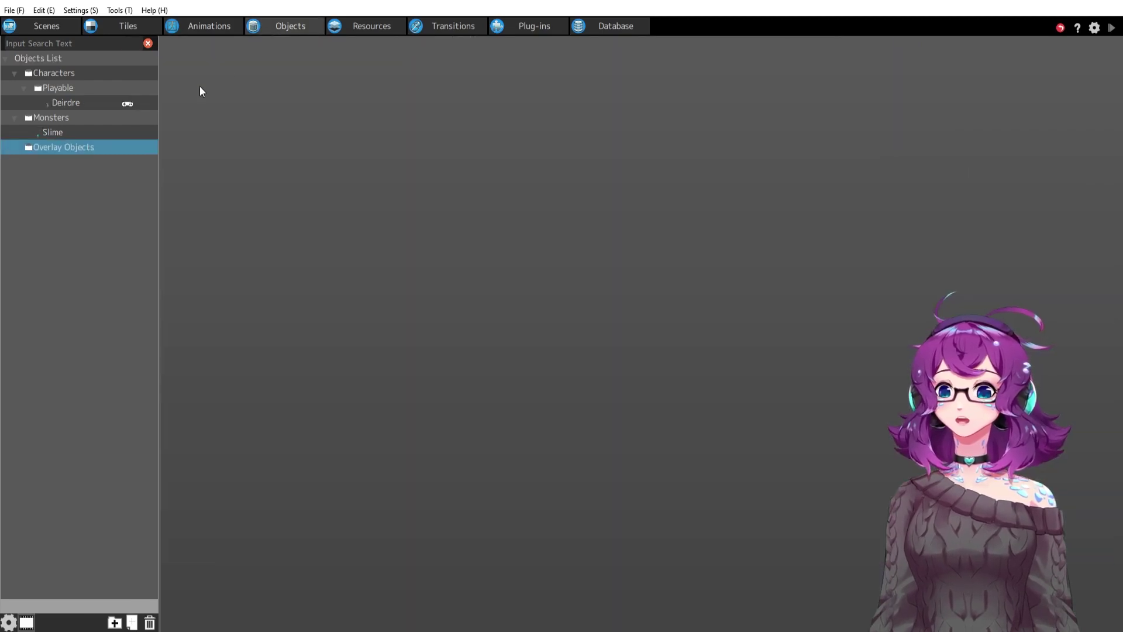
{"action": "left_click", "coordinate": [131, 623]}
{"action": "type", "text": "Rocks"}
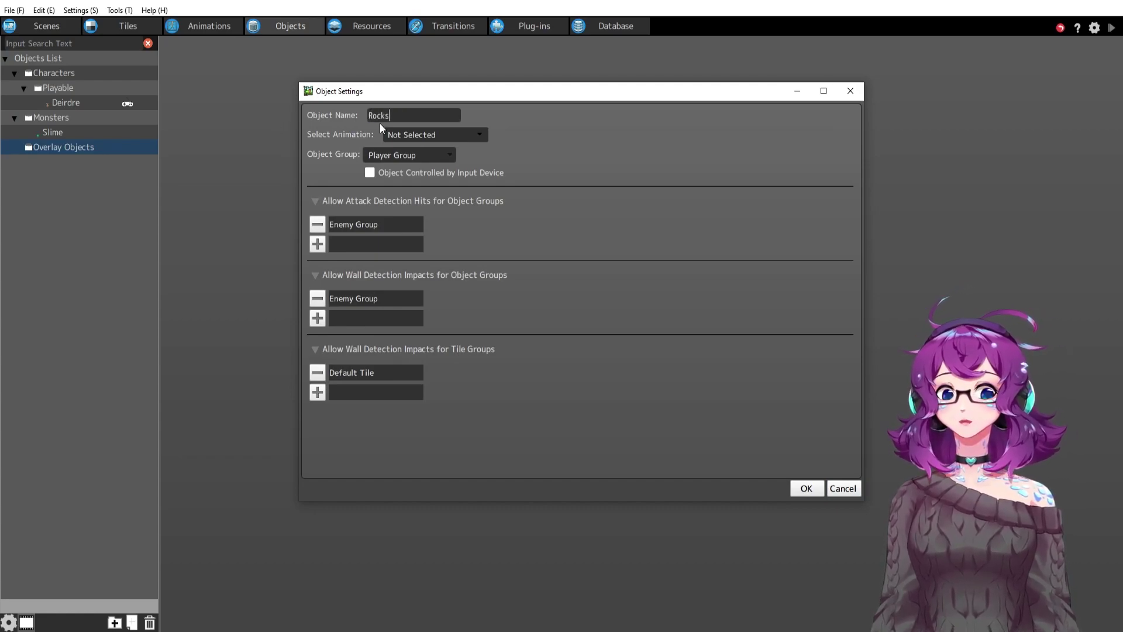
{"action": "type", "text": "Manaweed_"}
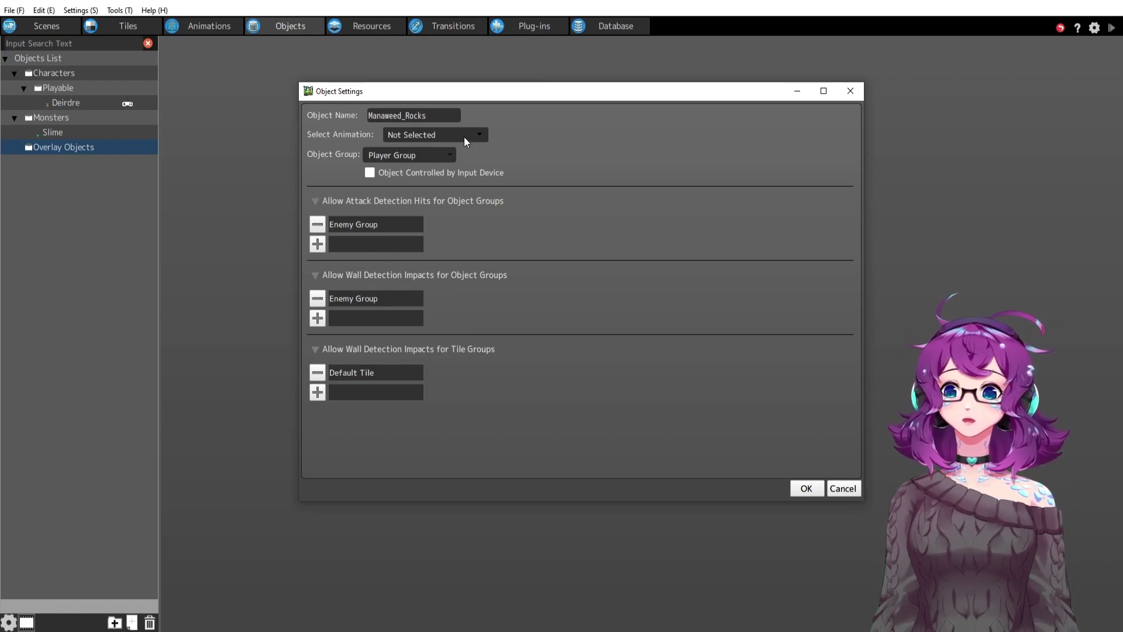
{"action": "left_click", "coordinate": [466, 139]}
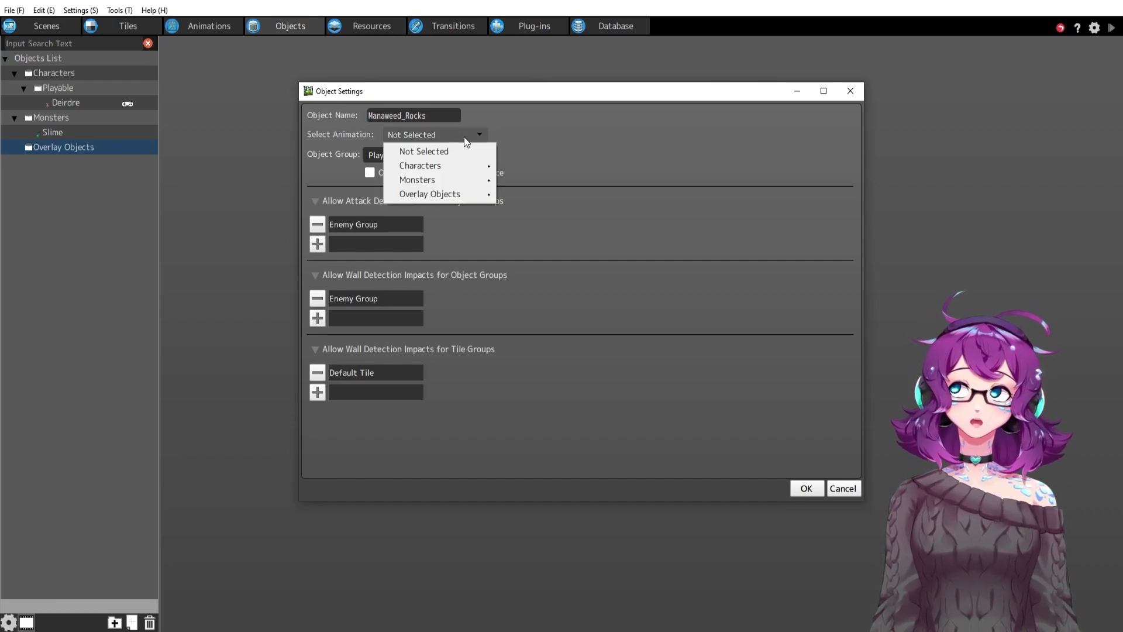
{"action": "mouse_move", "coordinate": [465, 196]}
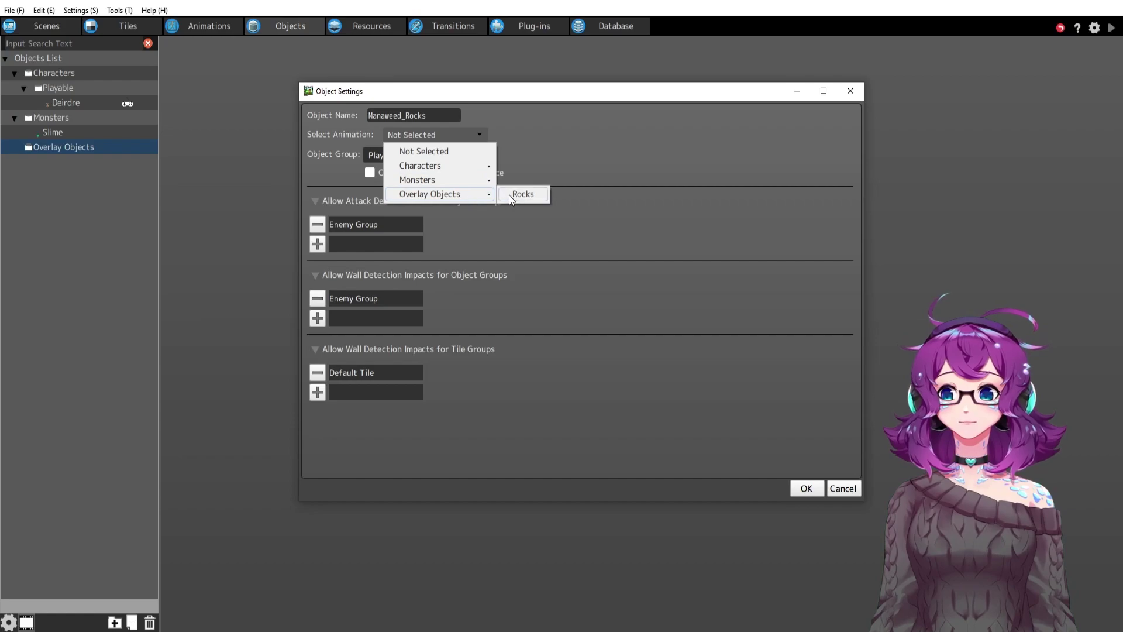
{"action": "left_click", "coordinate": [535, 196]}
{"action": "left_click", "coordinate": [424, 159]}
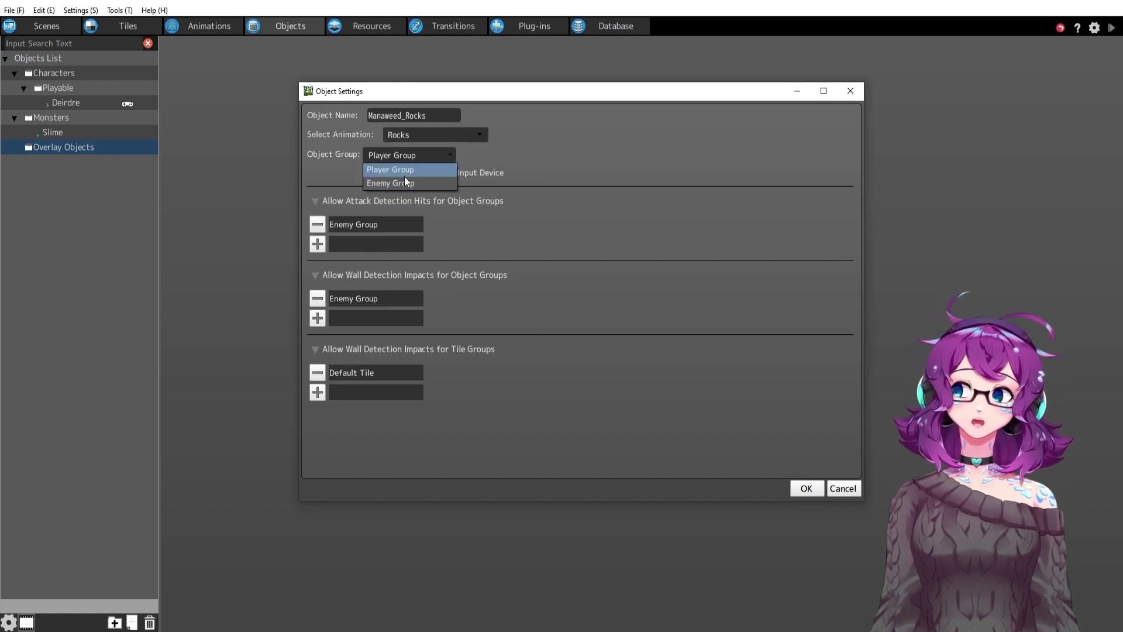
{"action": "left_click", "coordinate": [457, 156]}
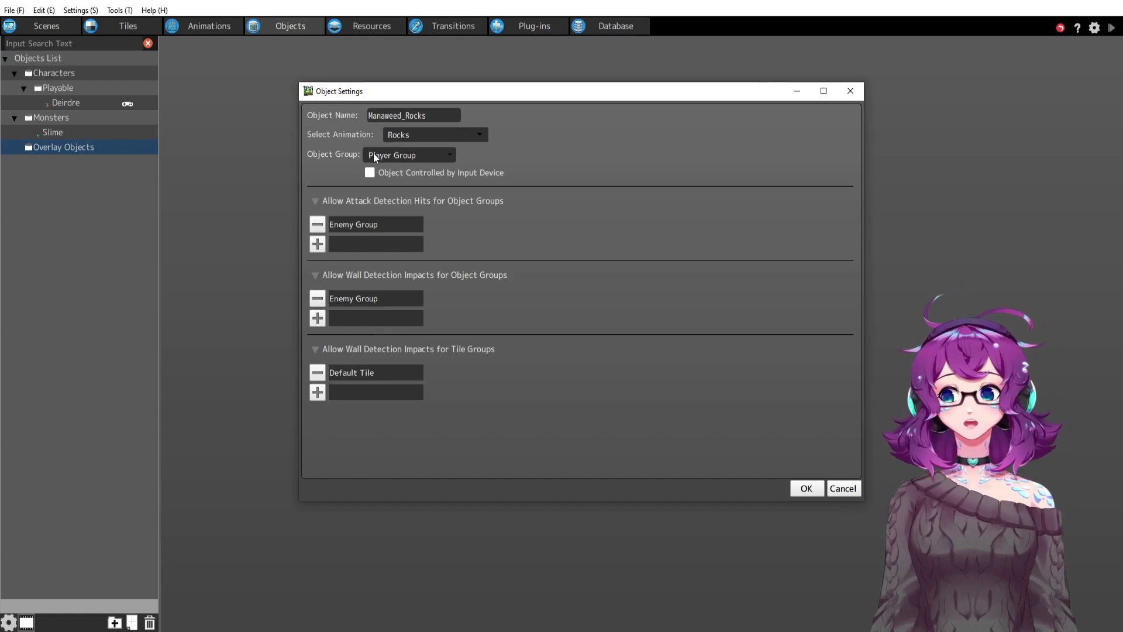
{"action": "left_click", "coordinate": [426, 154]}
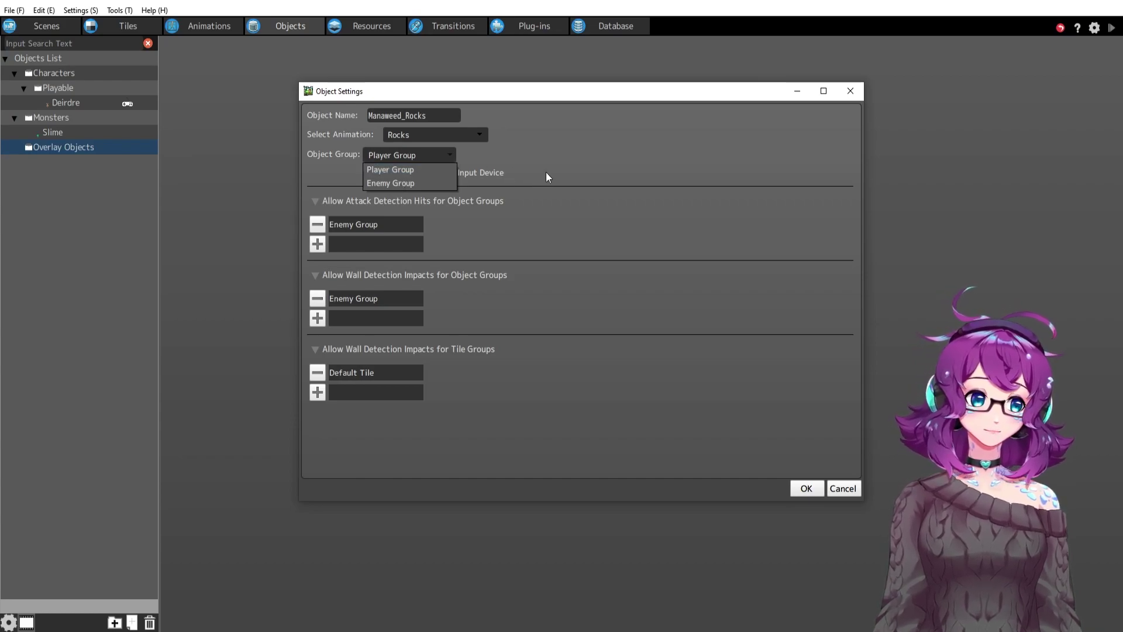
{"action": "left_click", "coordinate": [437, 85]}
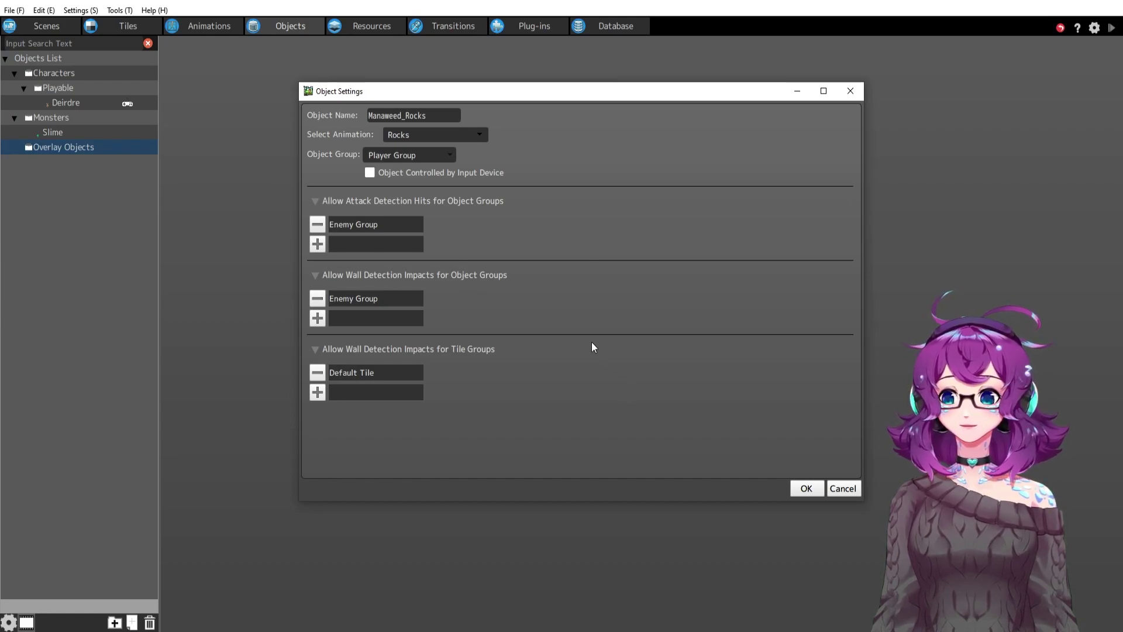
Allow wall detection impacts for the Player Group as well, and remove Enemy Group from the new object's attack detection hits
{"action": "left_click", "coordinate": [316, 322]}
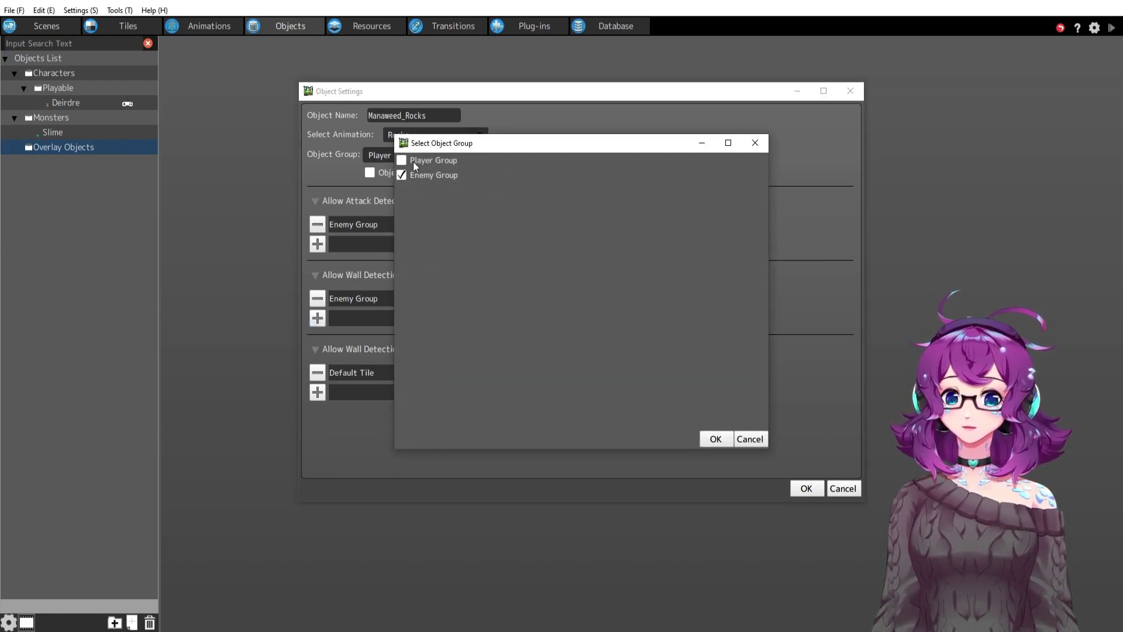
{"action": "left_click", "coordinate": [714, 438]}
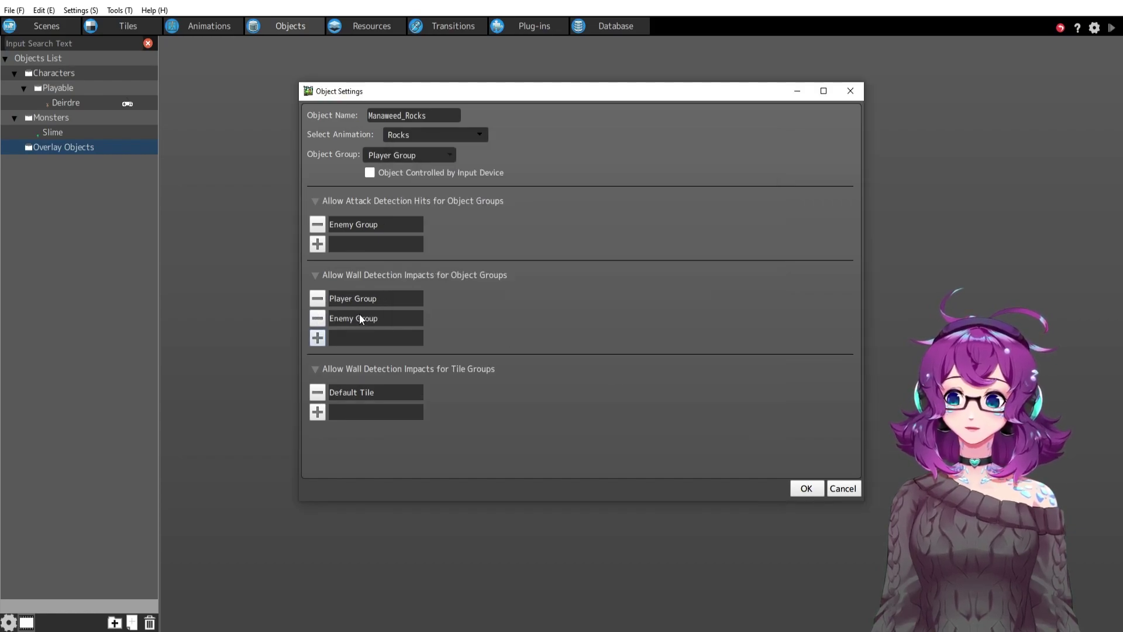
{"action": "left_click", "coordinate": [317, 245]}
{"action": "left_click", "coordinate": [707, 437]}
{"action": "left_click", "coordinate": [318, 224]}
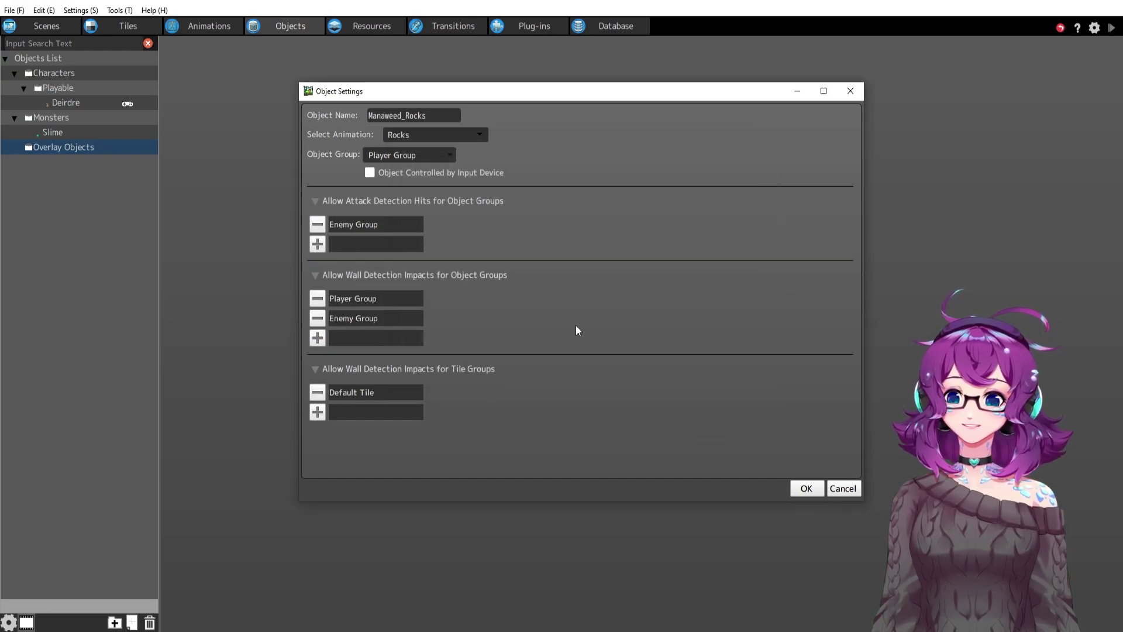
{"action": "left_click", "coordinate": [317, 225]}
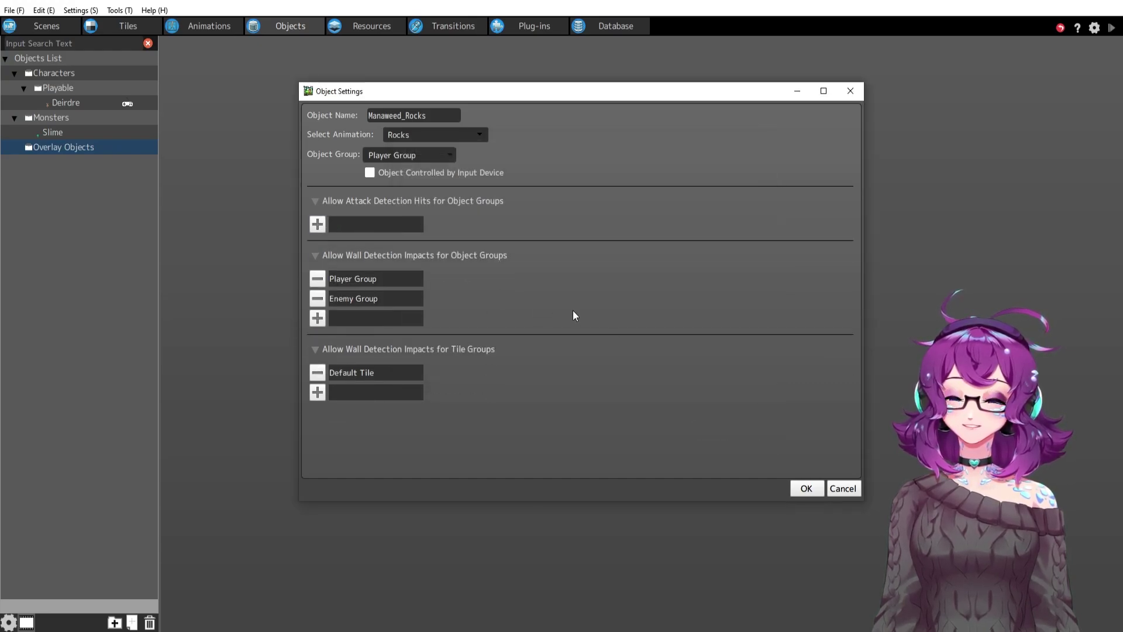
{"action": "left_click", "coordinate": [806, 489]}
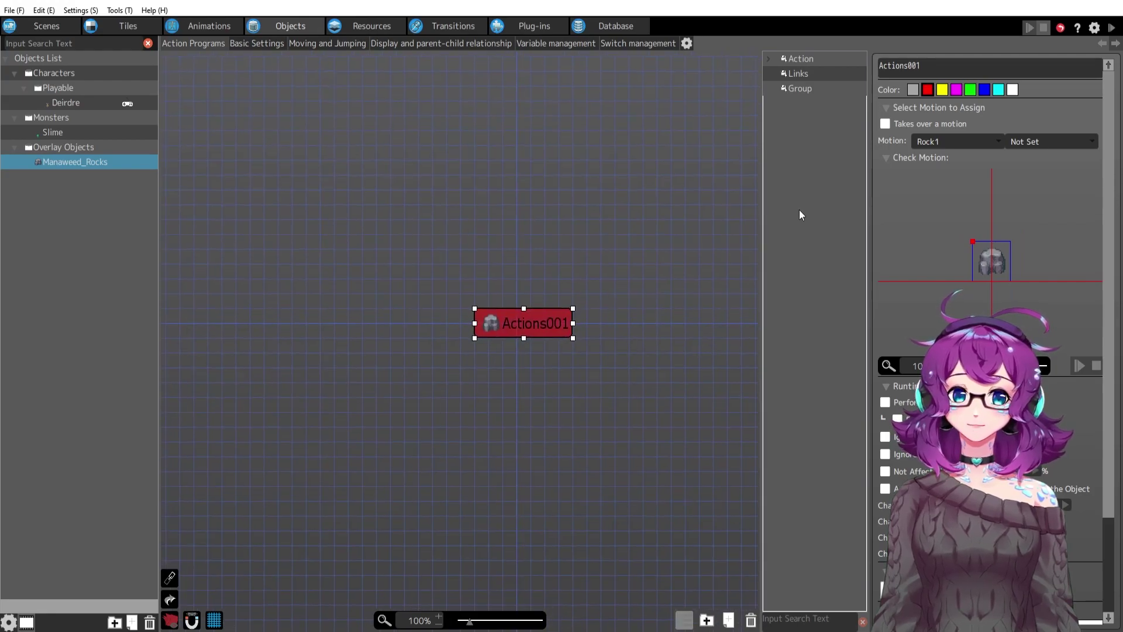
Colour the Manaweed_Rocks object's only action grey and rename it Rock
{"action": "left_click", "coordinate": [912, 89]}
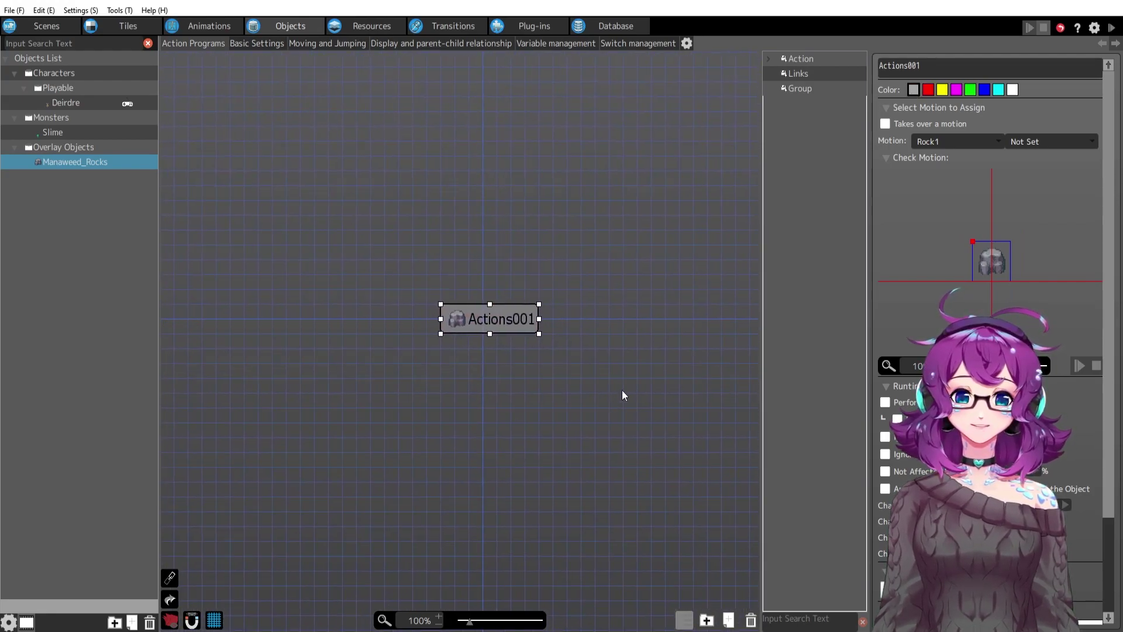
{"action": "left_click_drag", "start_coordinate": [949, 64], "coordinate": [816, 64]}
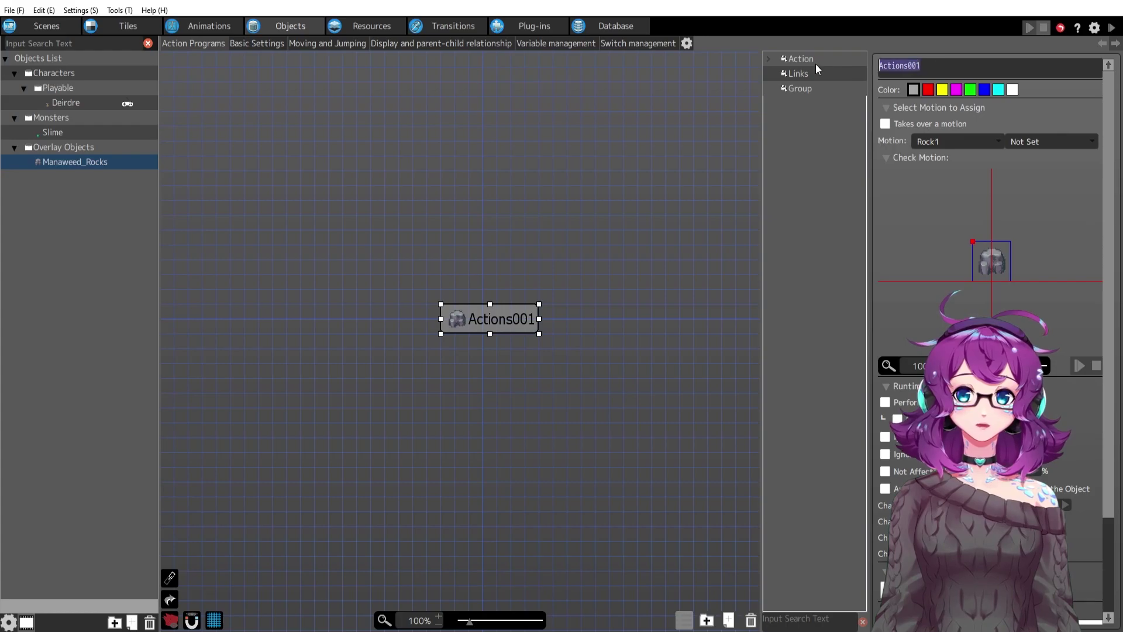
{"action": "type", "text": "Static"}
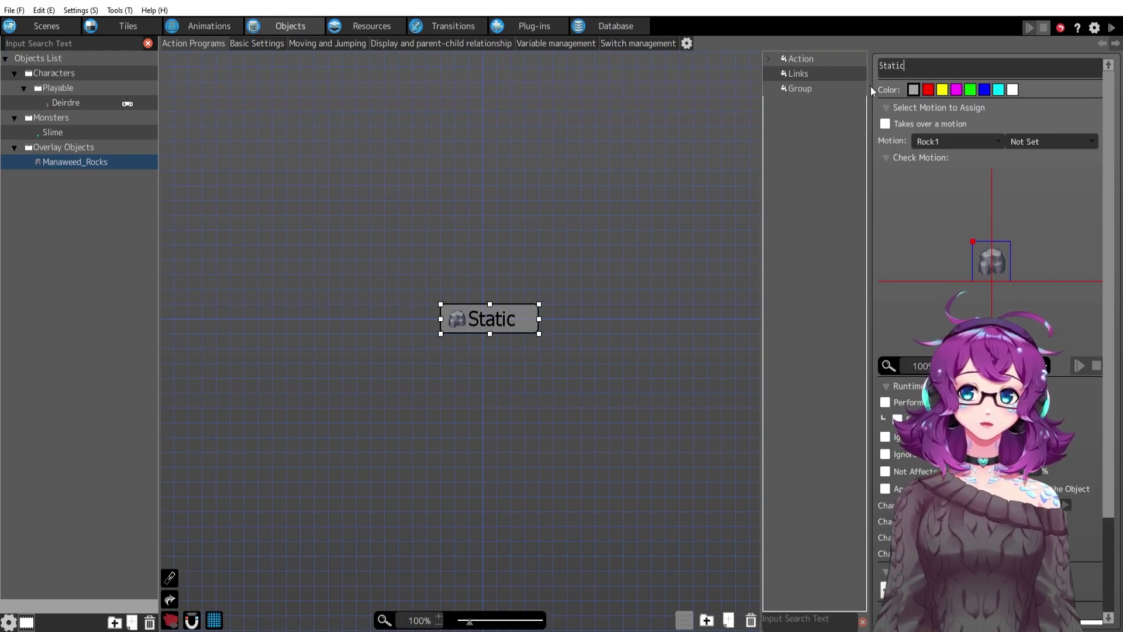
{"action": "key", "text": "BackSpace"}
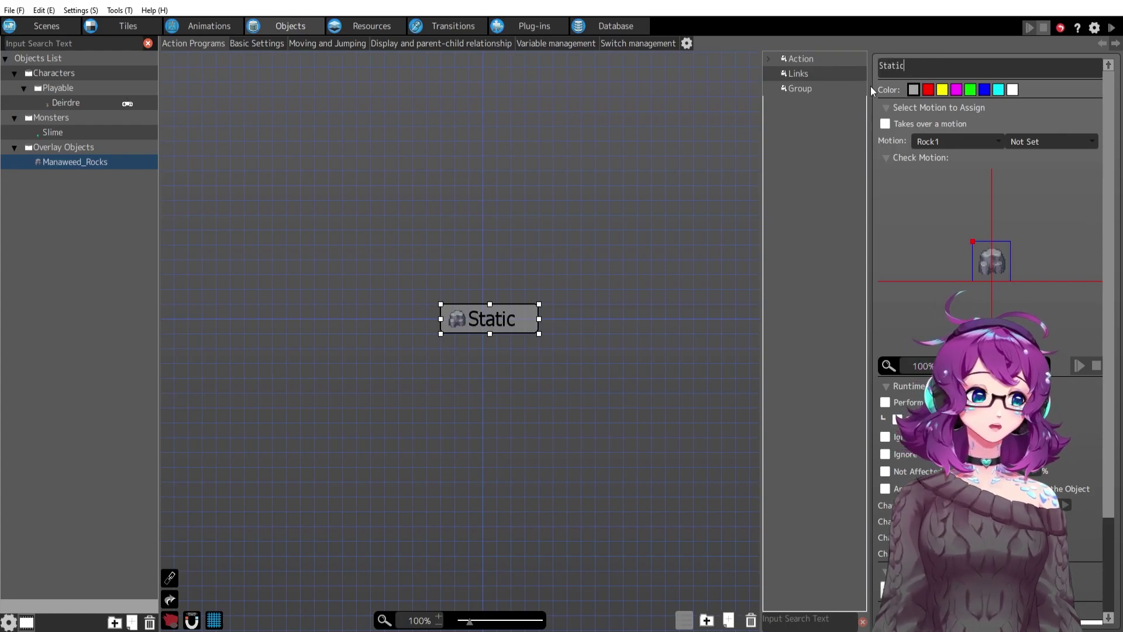
{"action": "key", "text": "BackSpace"}
{"action": "key", "text": "BackSpace"}
{"action": "key", "text": "BackSpace"}
{"action": "key", "text": "BackSpace"}
{"action": "key", "text": "BackSpace"}
{"action": "type", "text": "Rock"}
{"action": "key", "text": "Return"}
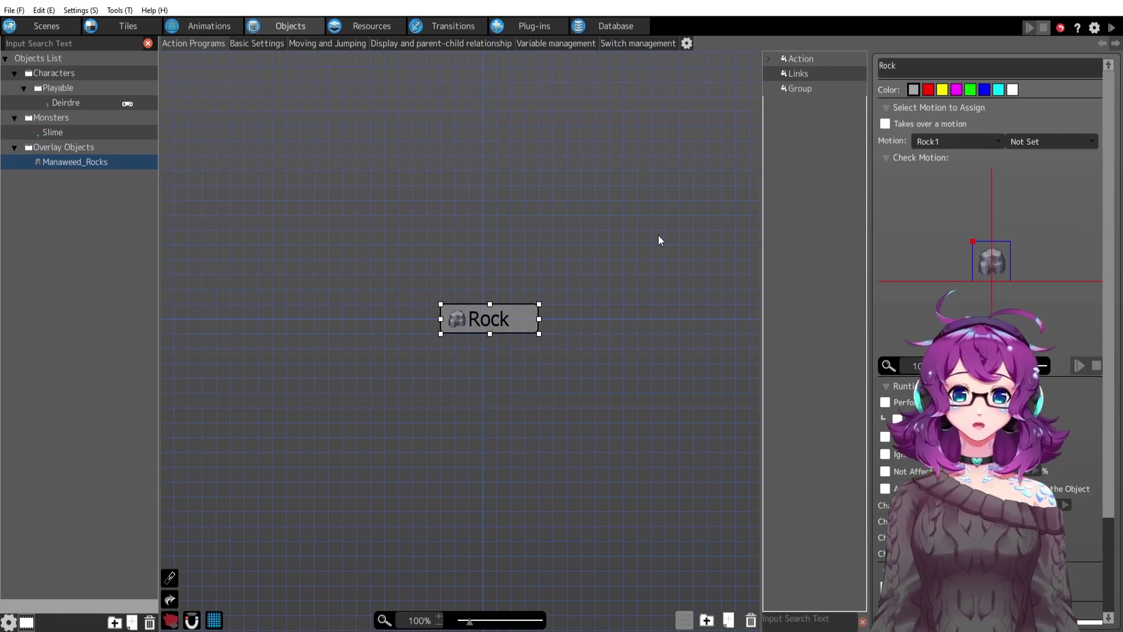
Rename the Manaweed_Rocks object as Manaweed_Rock1
{"action": "right_click", "coordinate": [104, 164]}
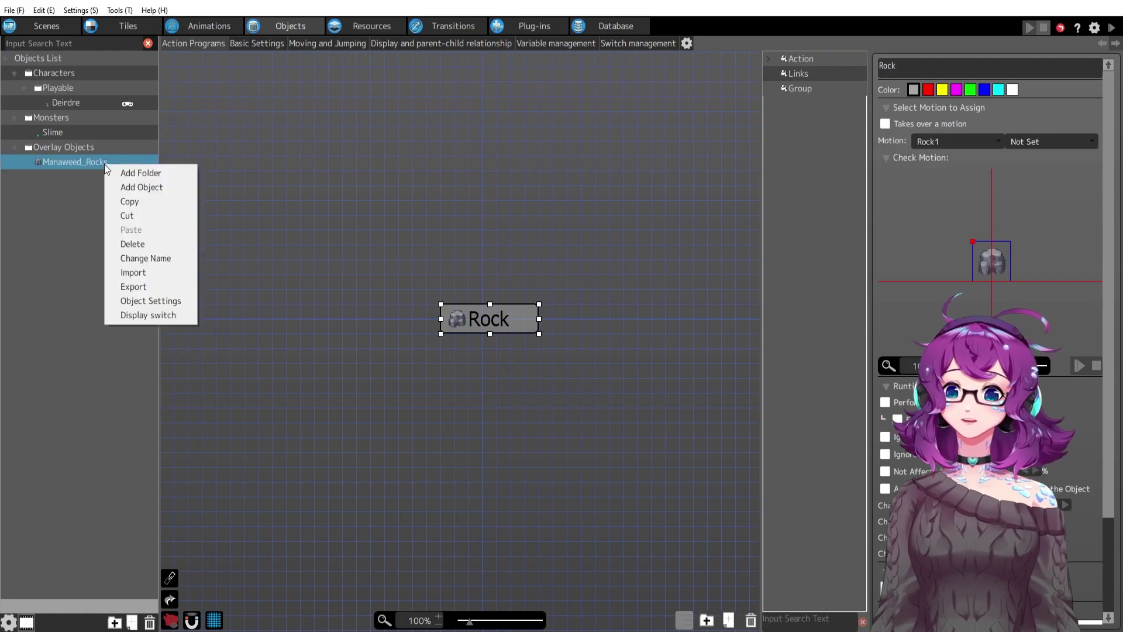
{"action": "left_click", "coordinate": [163, 261]}
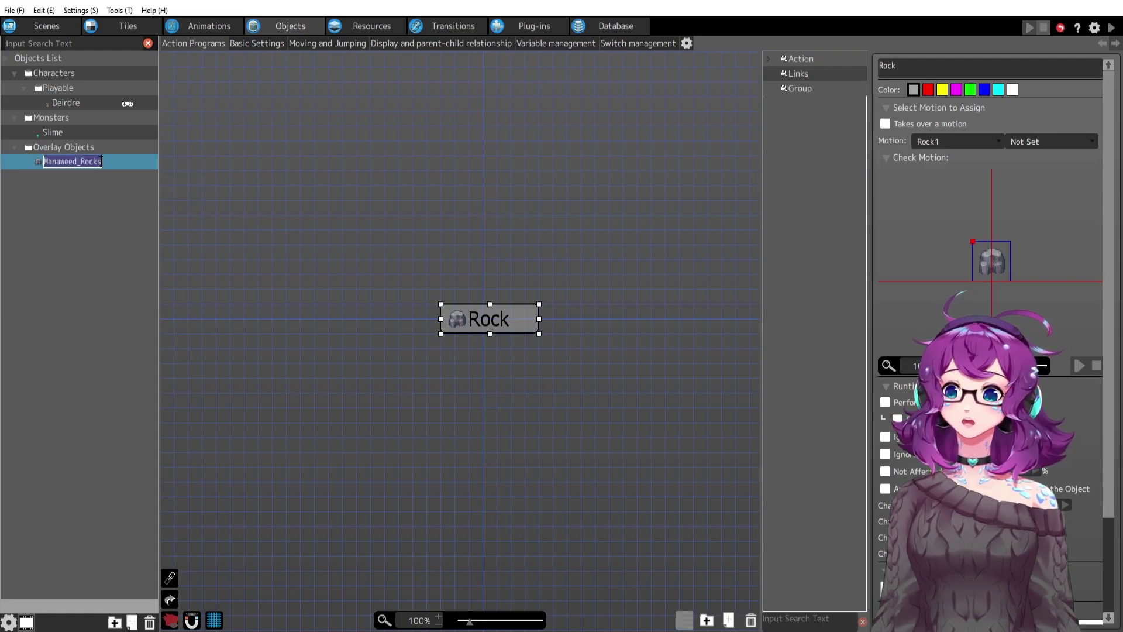
{"action": "key", "text": "End"}
{"action": "key", "text": "BackSpace"}
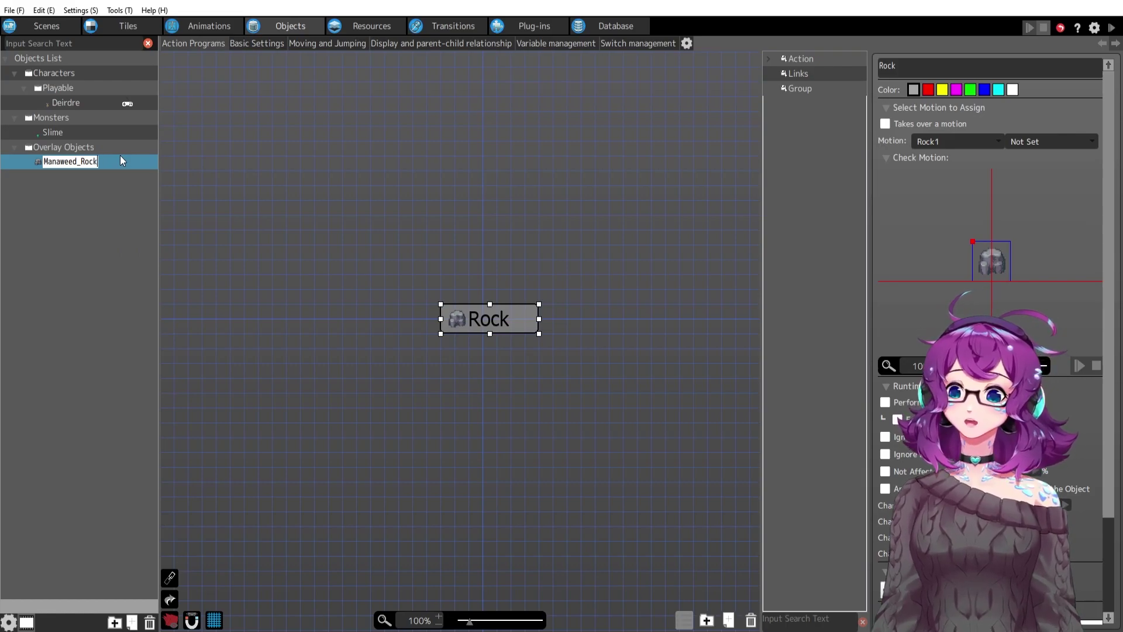
{"action": "type", "text": "1"}
{"action": "key", "text": "Return"}
{"action": "right_click", "coordinate": [81, 163]}
{"action": "left_click", "coordinate": [111, 255]}
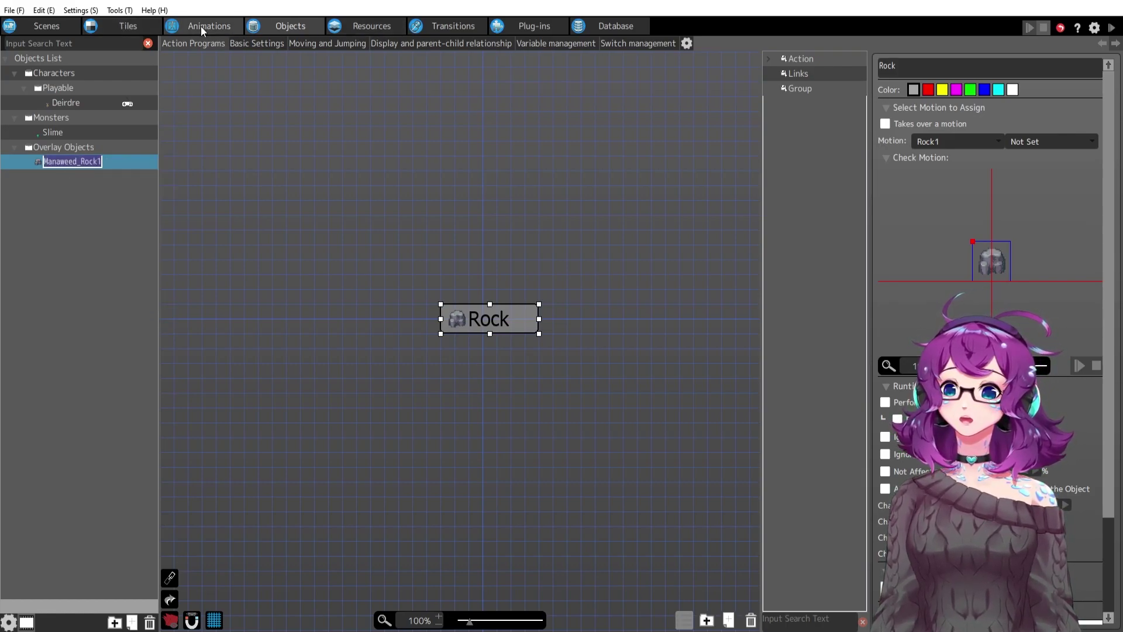
Examine the settings of the Rock1 motion and its Static direction in the Rocks animation
{"action": "left_click", "coordinate": [202, 27]}
{"action": "left_click", "coordinate": [513, 65]}
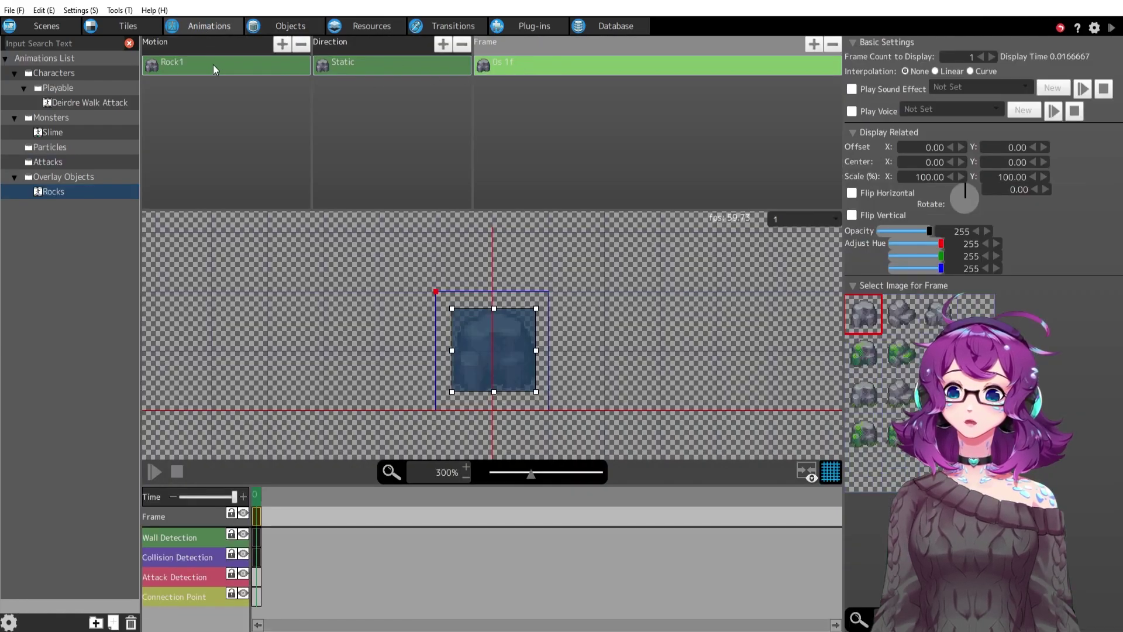
{"action": "left_click", "coordinate": [214, 64]}
{"action": "left_click", "coordinate": [347, 65]}
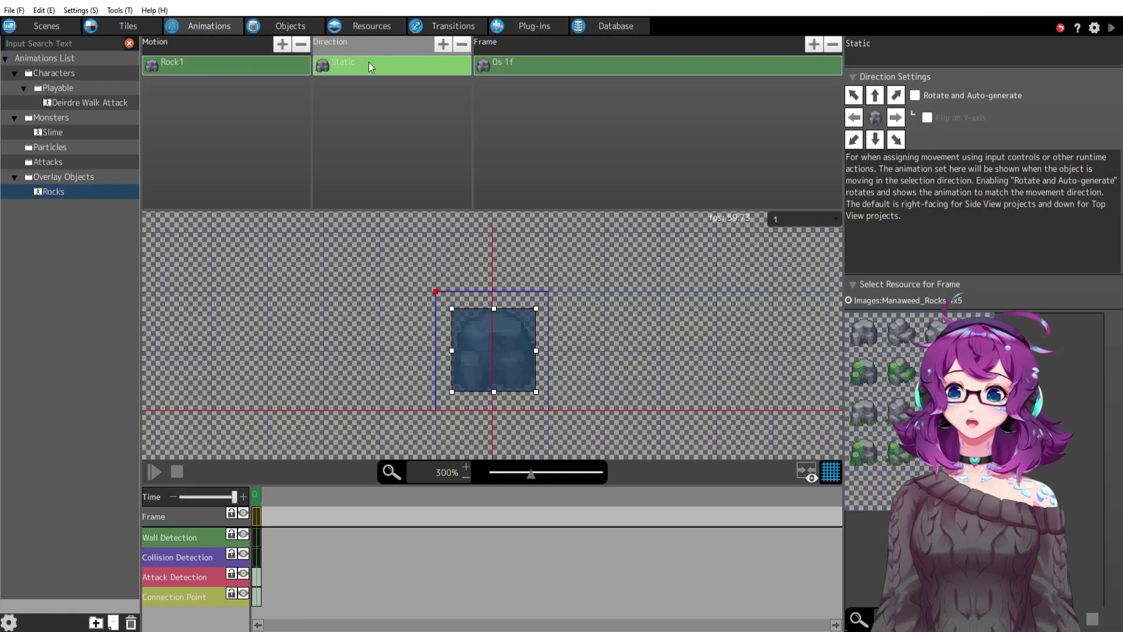
{"action": "left_click", "coordinate": [247, 74]}
{"action": "left_click", "coordinate": [391, 70]}
{"action": "left_click", "coordinate": [224, 68]}
{"action": "left_click", "coordinate": [387, 65]}
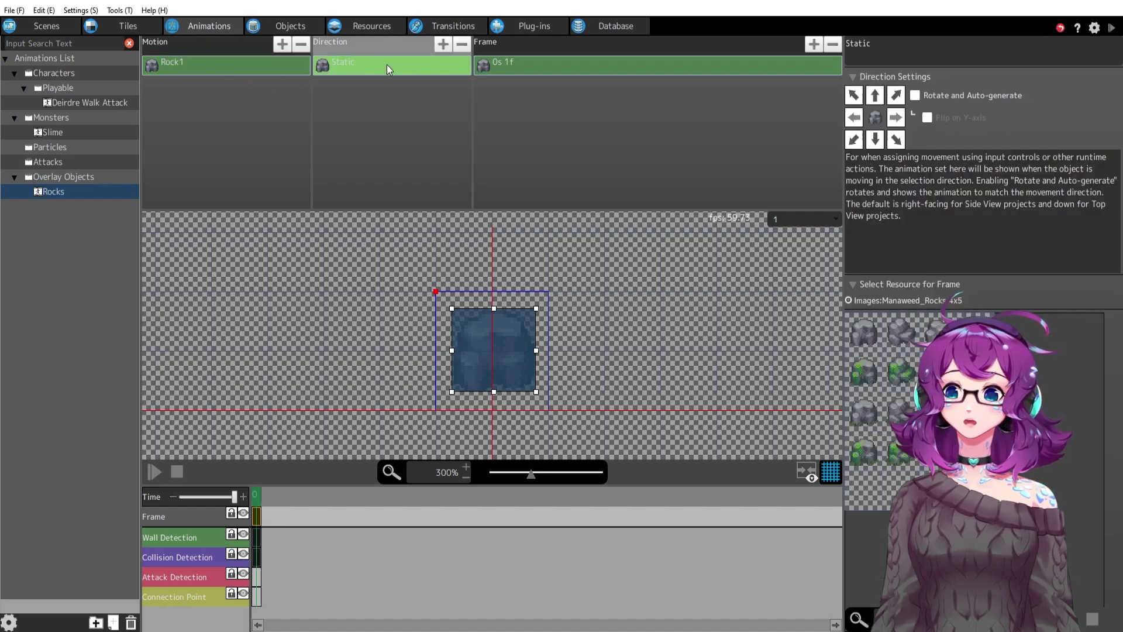
Duplicate the Rock1 motion in the Rocks animation and name the copy Rock2
{"action": "left_click", "coordinate": [268, 65]}
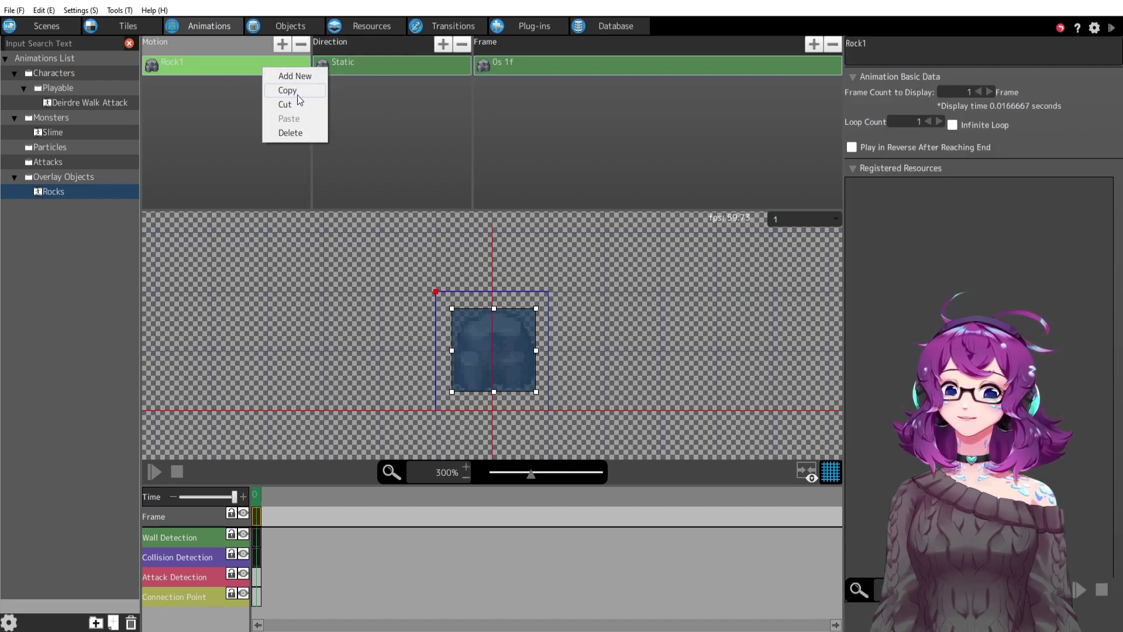
{"action": "left_click", "coordinate": [296, 92]}
{"action": "right_click", "coordinate": [240, 107]}
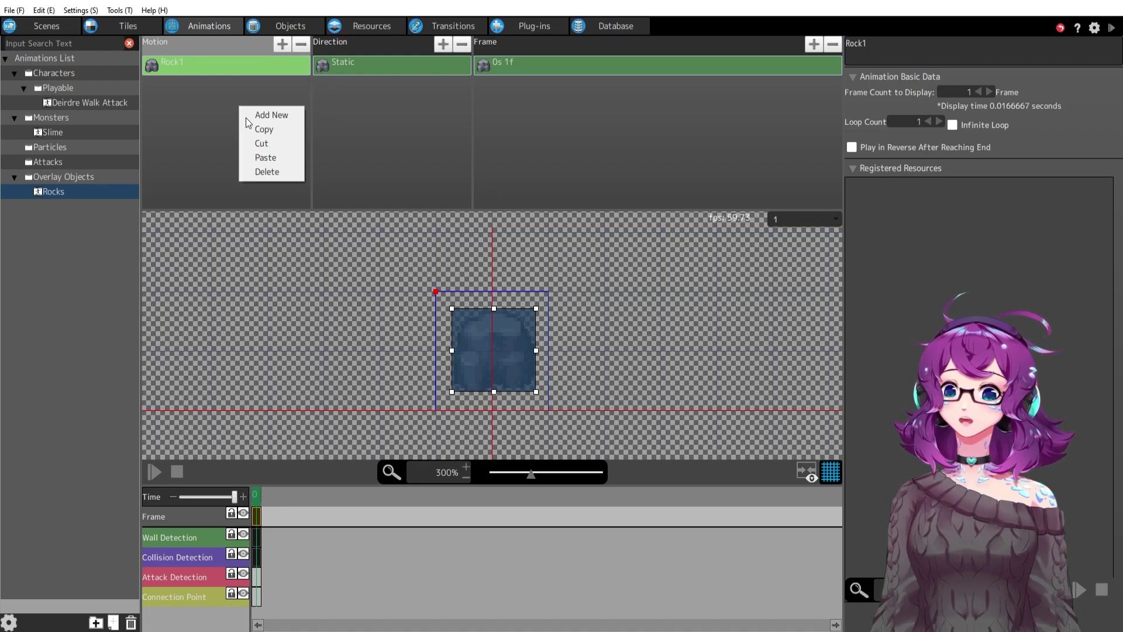
{"action": "left_click", "coordinate": [269, 151]}
{"action": "left_click_drag", "start_coordinate": [880, 44], "coordinate": [862, 44]}
{"action": "type", "text": "2"}
Change the image of Rock2's Static frame to the mossy rock and compare the motion with Rock1
{"action": "left_click", "coordinate": [281, 85]}
{"action": "left_click", "coordinate": [363, 66]}
{"action": "left_click", "coordinate": [650, 68]}
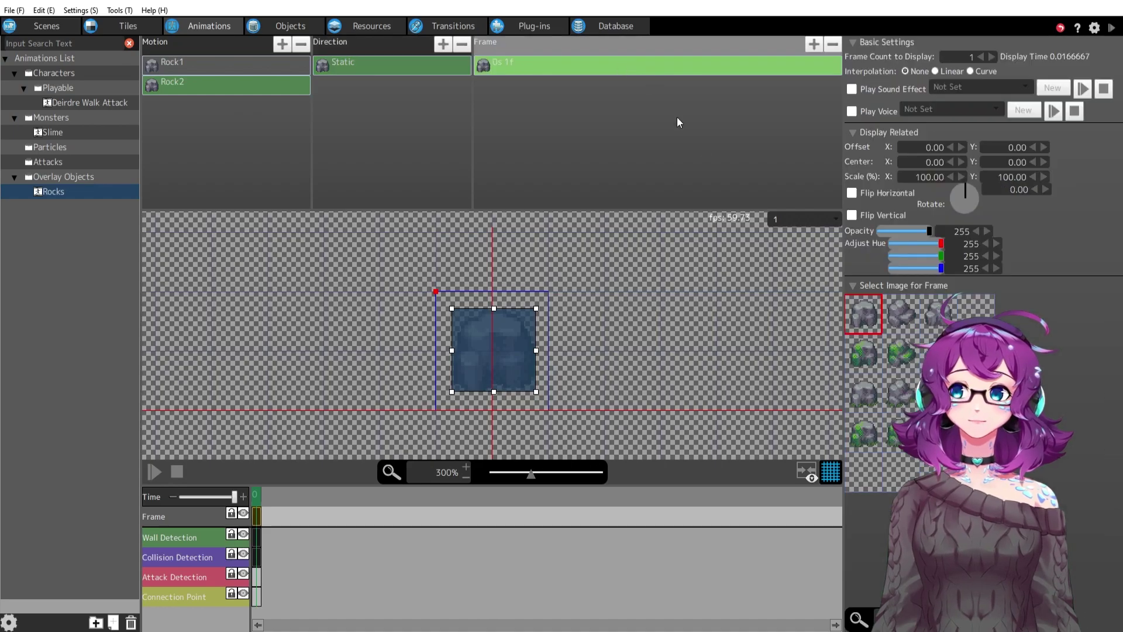
{"action": "left_click", "coordinate": [865, 357]}
{"action": "left_click", "coordinate": [863, 433]}
{"action": "left_click", "coordinate": [413, 118]}
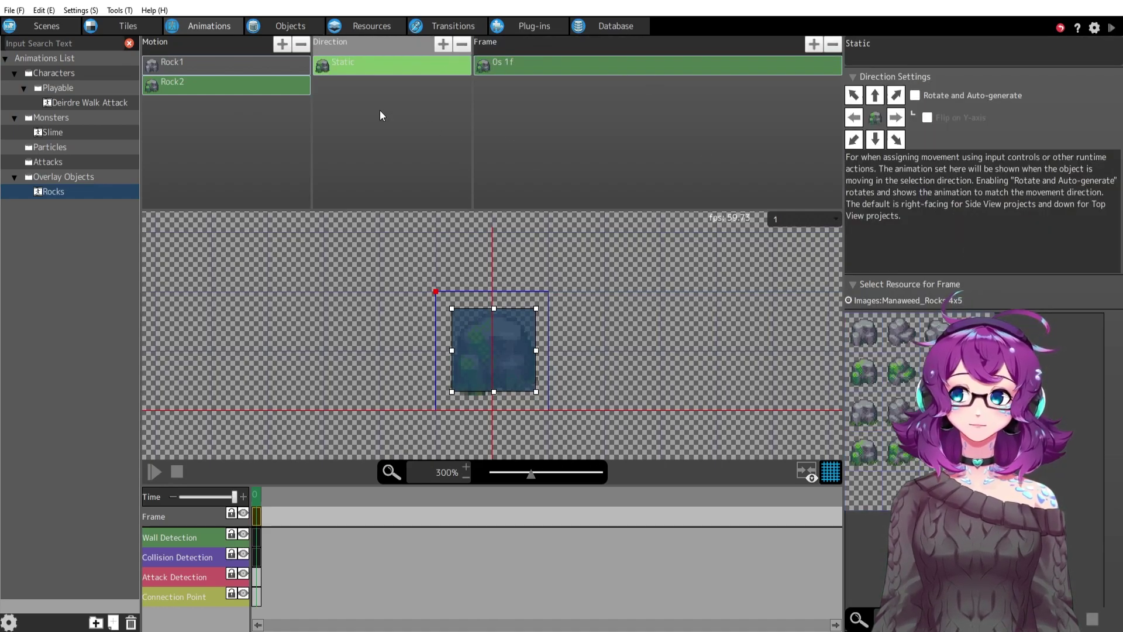
{"action": "left_click", "coordinate": [222, 85]}
{"action": "left_click", "coordinate": [216, 65]}
{"action": "left_click", "coordinate": [216, 82]}
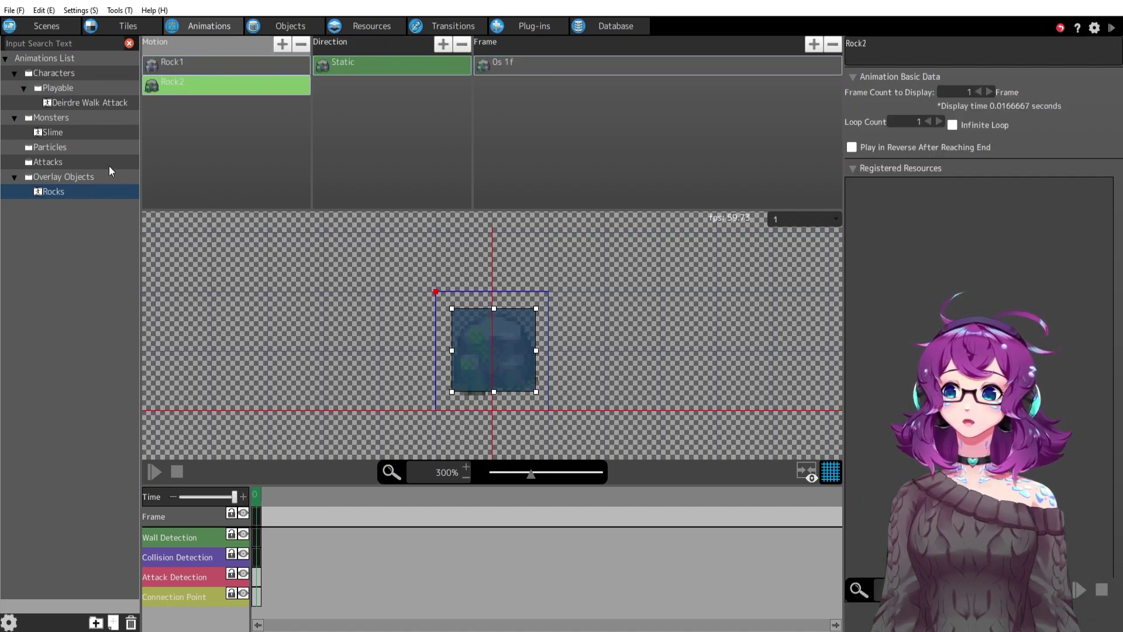
Check the motion choices and motion preview of the Rock action in the Manaweed_Rock1 object
{"action": "left_click", "coordinate": [276, 25]}
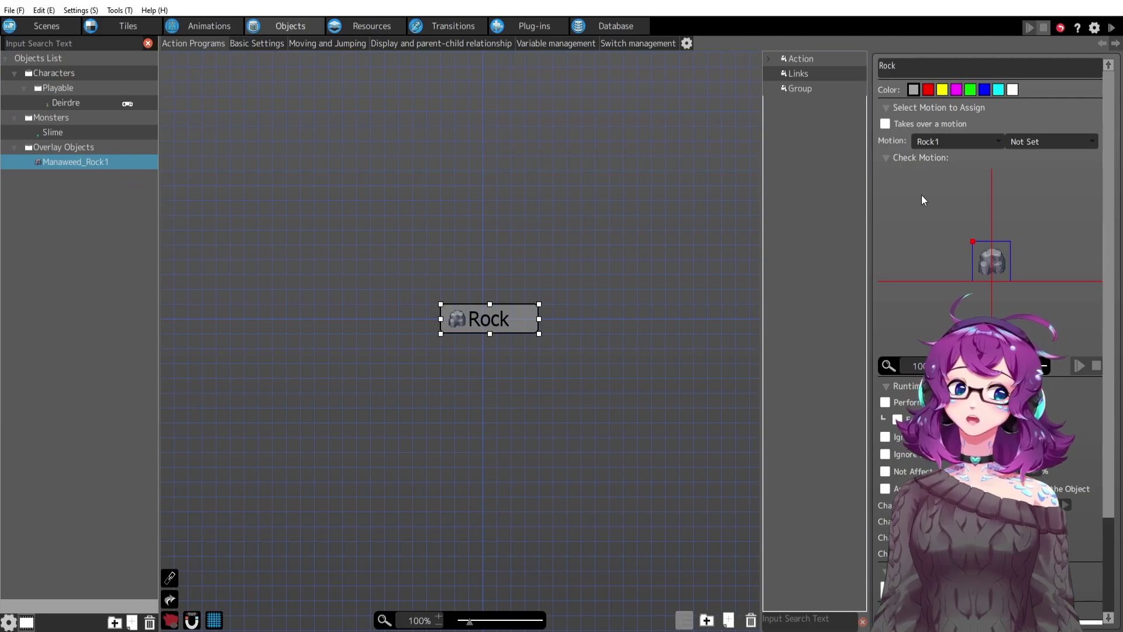
{"action": "left_click", "coordinate": [950, 142]}
{"action": "left_click", "coordinate": [945, 182]}
{"action": "left_click", "coordinate": [949, 144]}
{"action": "left_click", "coordinate": [947, 169]}
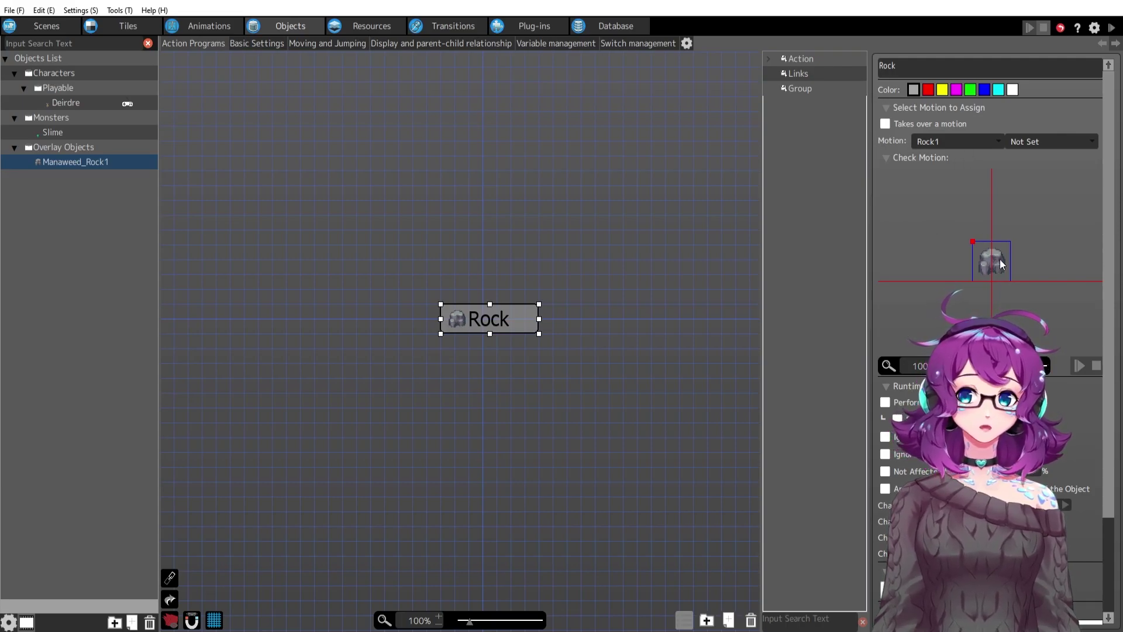
{"action": "scroll", "coordinate": [961, 237], "scroll_direction": "down", "scroll_amount": 3}
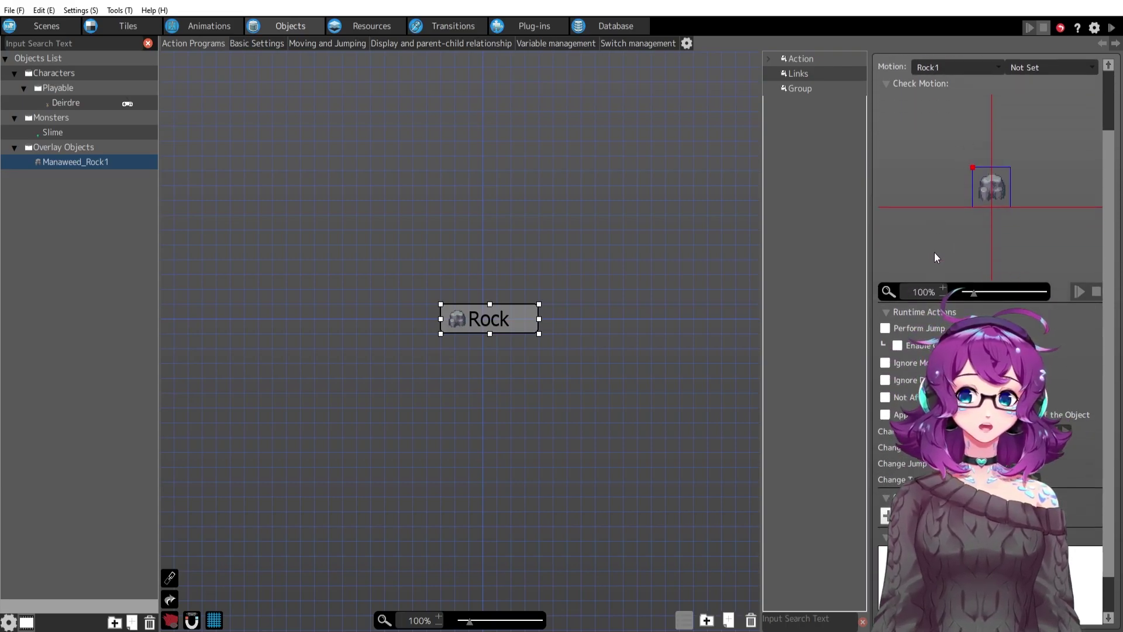
Examine Manaweed_Rock1's basic settings, including the layout, parameter, invincibility and push-back options
{"action": "left_click", "coordinate": [251, 43]}
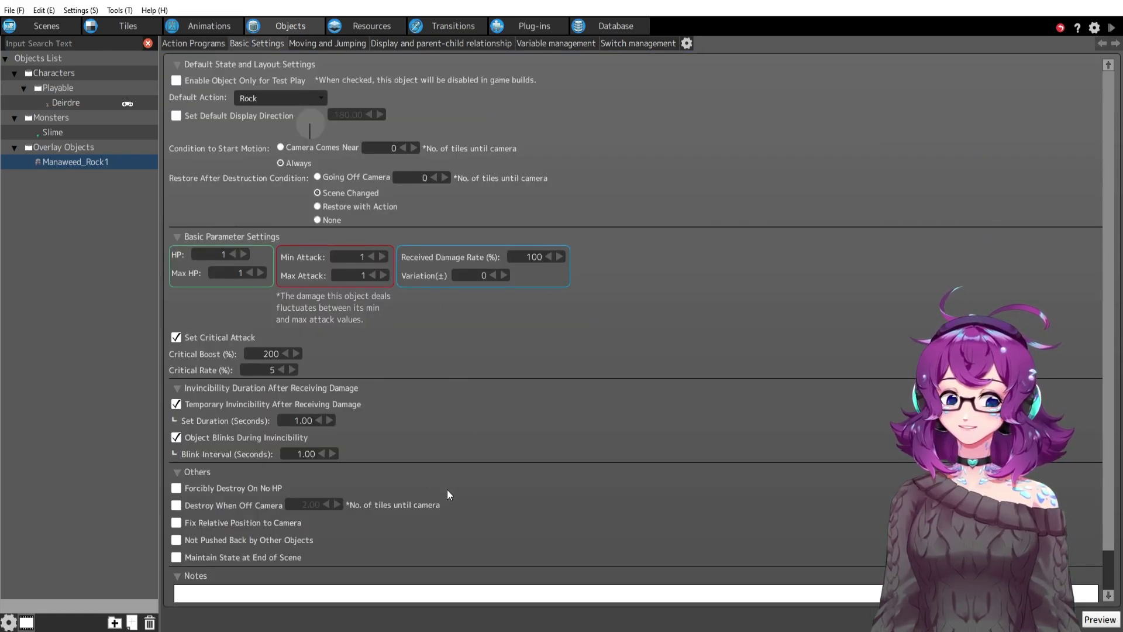
{"action": "scroll", "coordinate": [433, 493], "scroll_direction": "down", "scroll_amount": 1}
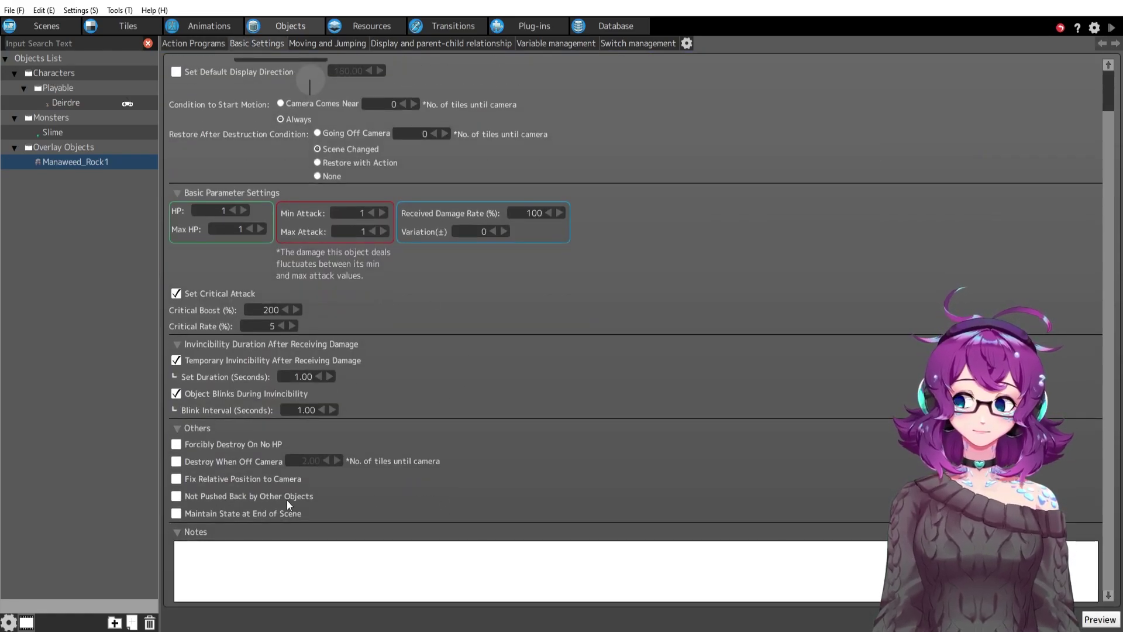
{"action": "scroll", "coordinate": [553, 397], "scroll_direction": "up", "scroll_amount": 1}
{"action": "scroll", "coordinate": [553, 396], "scroll_direction": "down", "scroll_amount": 1}
{"action": "scroll", "coordinate": [550, 396], "scroll_direction": "up", "scroll_amount": 1}
{"action": "scroll", "coordinate": [527, 403], "scroll_direction": "down", "scroll_amount": 1}
{"action": "scroll", "coordinate": [514, 403], "scroll_direction": "up", "scroll_amount": 1}
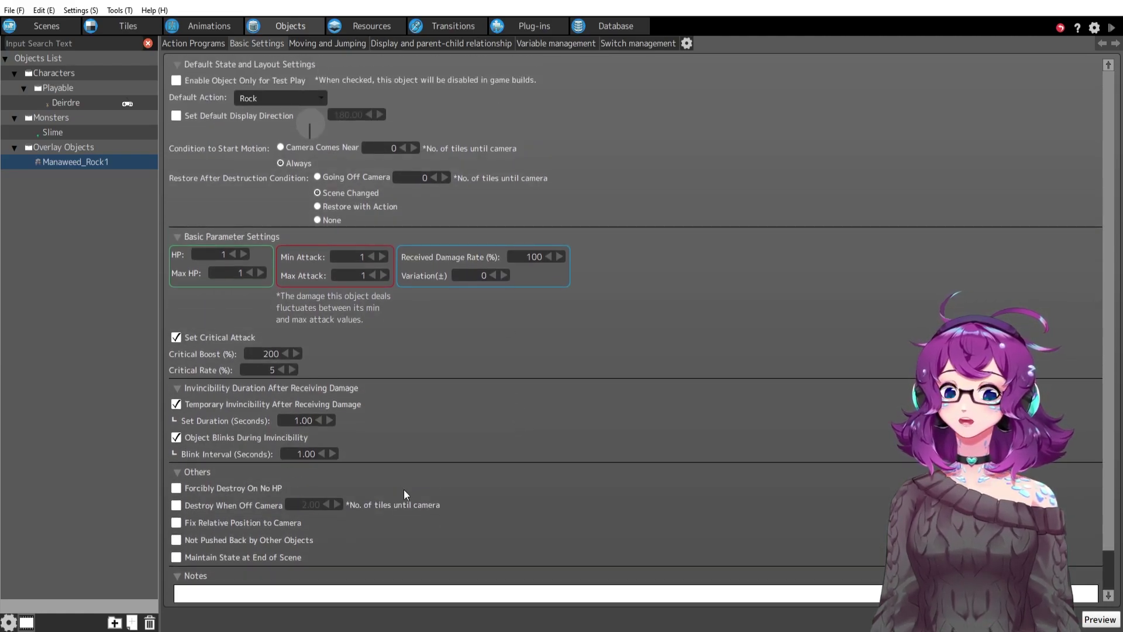
{"action": "scroll", "coordinate": [404, 491], "scroll_direction": "down", "scroll_amount": 1}
{"action": "left_click", "coordinate": [177, 45]}
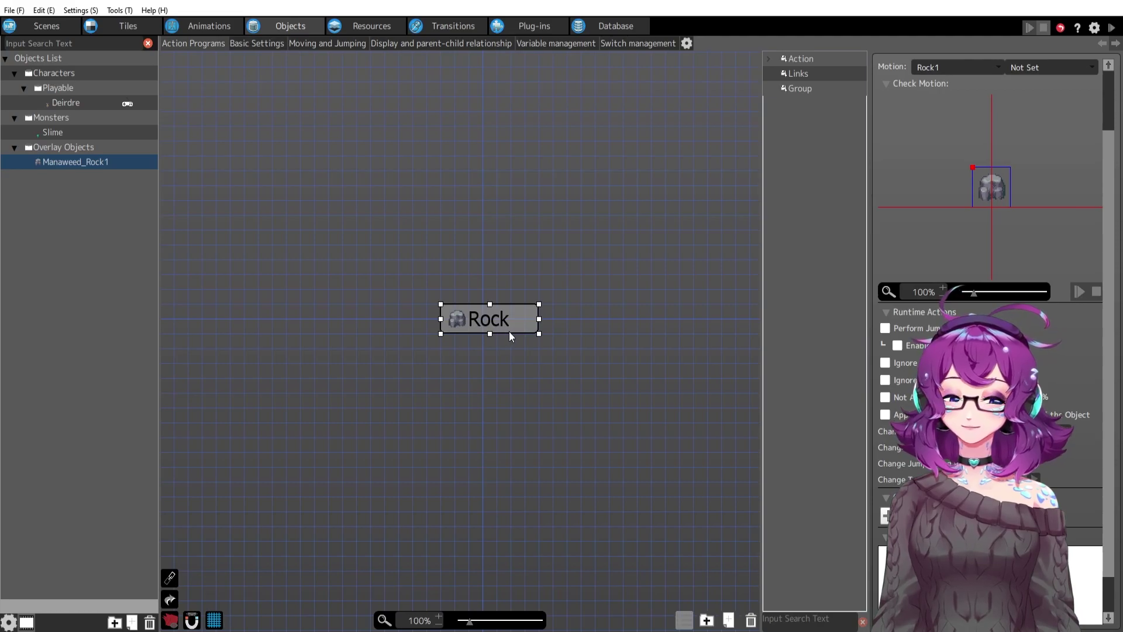
Place Manaweed_Rock1 on Layer 1 of the Manaweed Main scene, to the left of Deirdre and above the mossy rock
{"action": "left_click", "coordinate": [55, 30]}
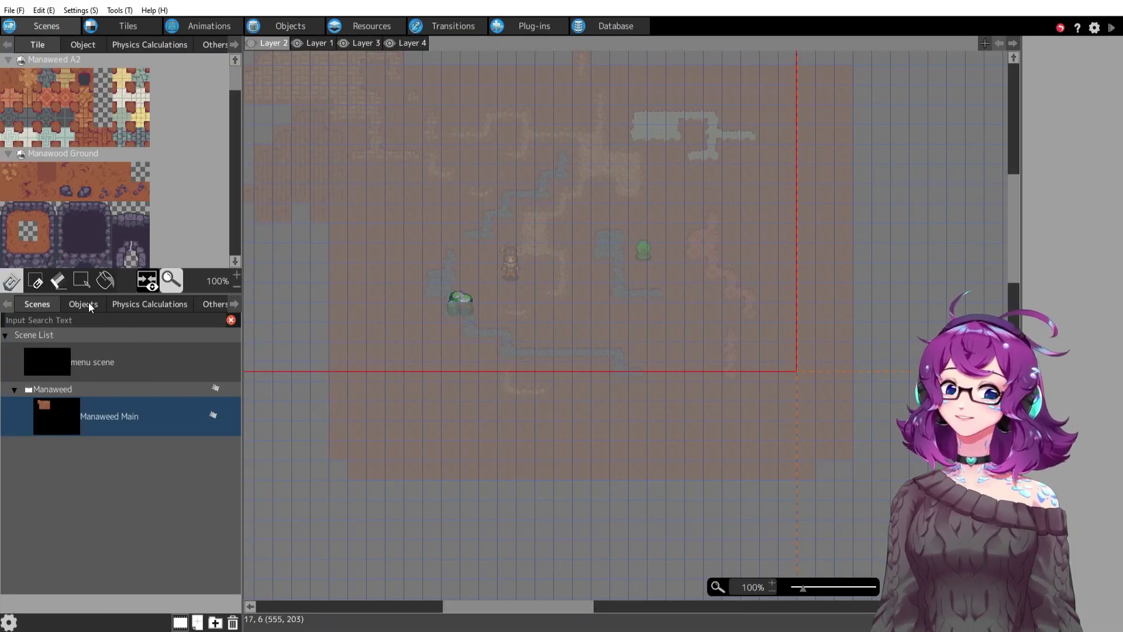
{"action": "left_click", "coordinate": [79, 46]}
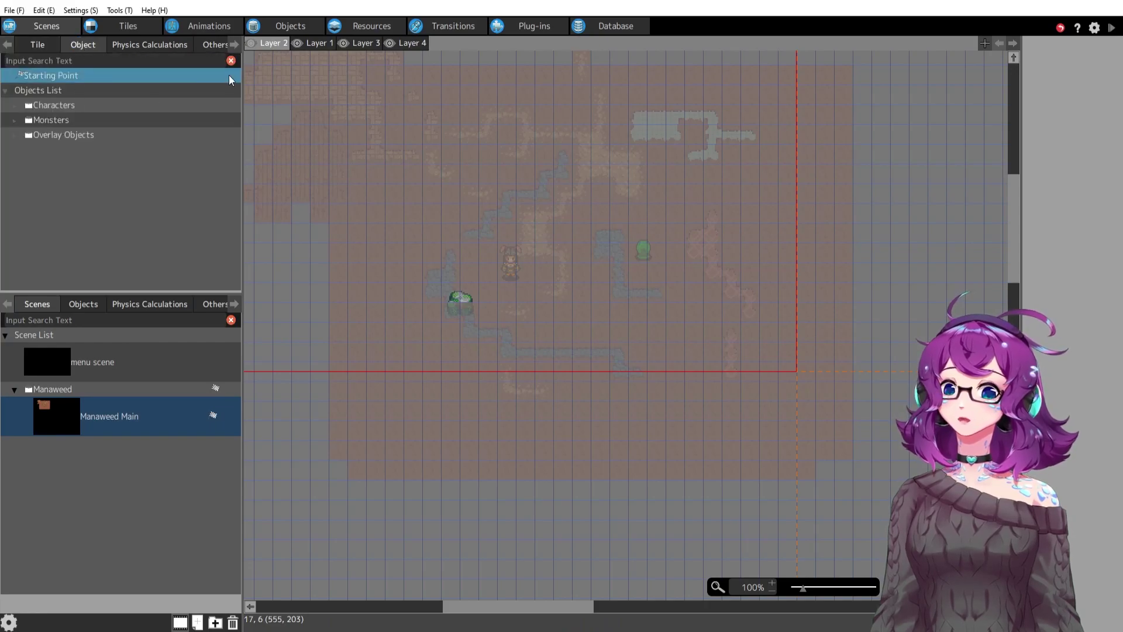
{"action": "left_click", "coordinate": [321, 44]}
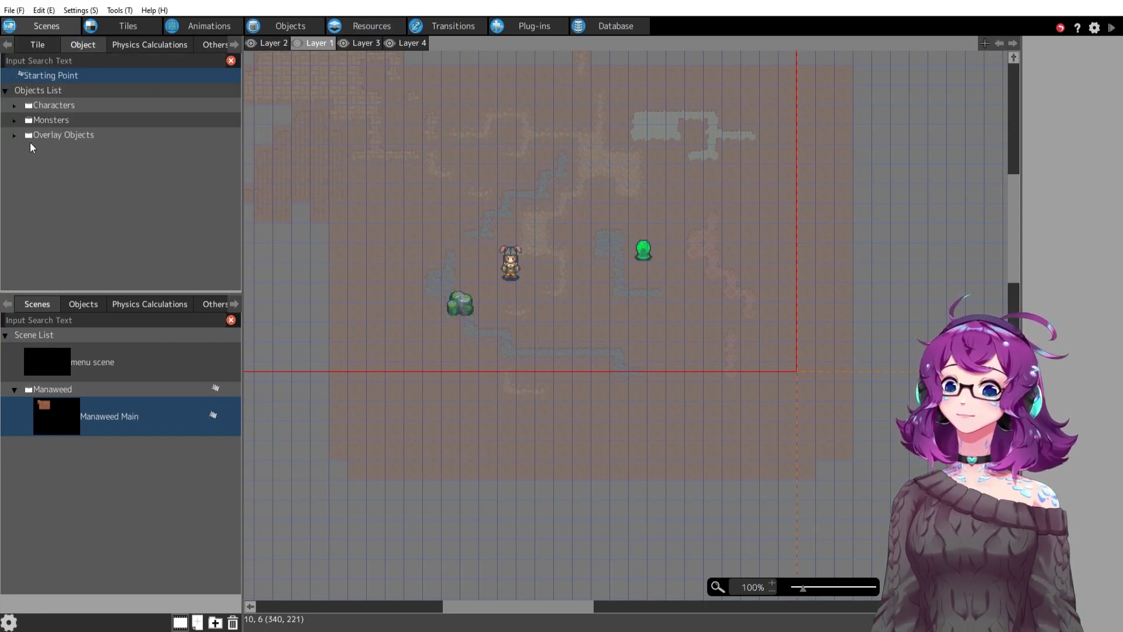
{"action": "left_click", "coordinate": [15, 136]}
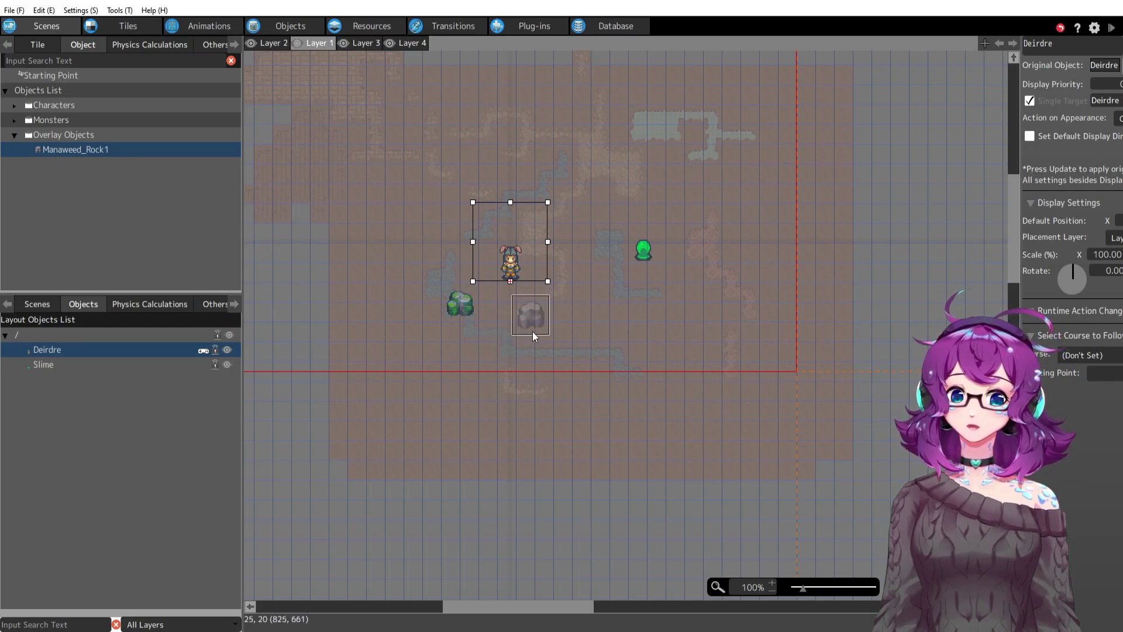
{"action": "left_click", "coordinate": [421, 254]}
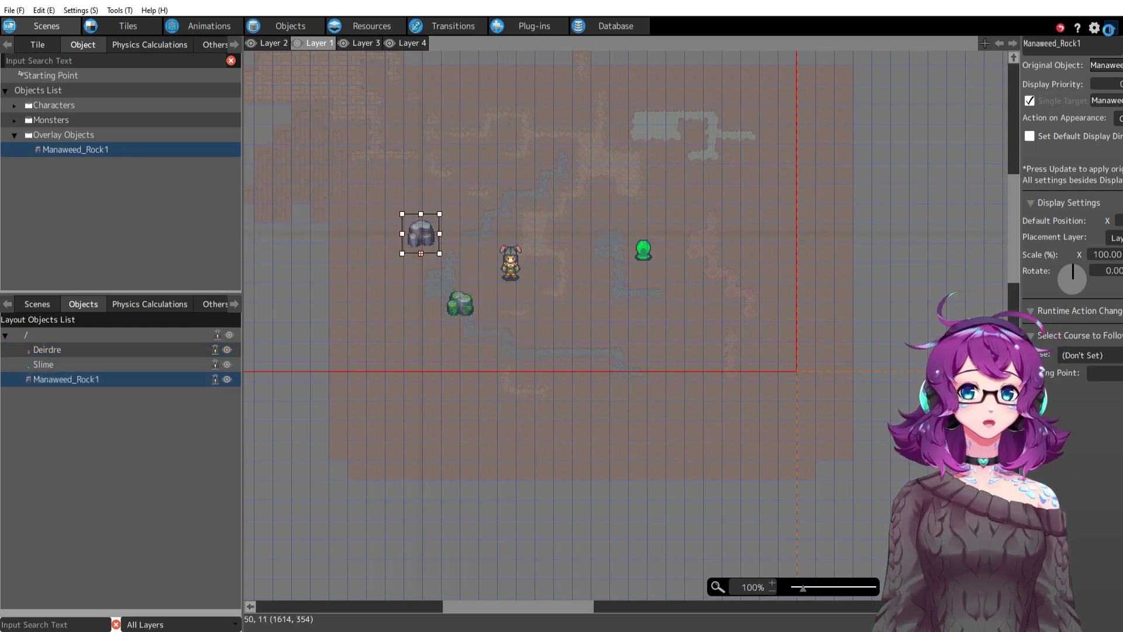
Test-play the scene and walk the character around and behind the placed rock to check the overlap
{"action": "left_click", "coordinate": [1111, 31]}
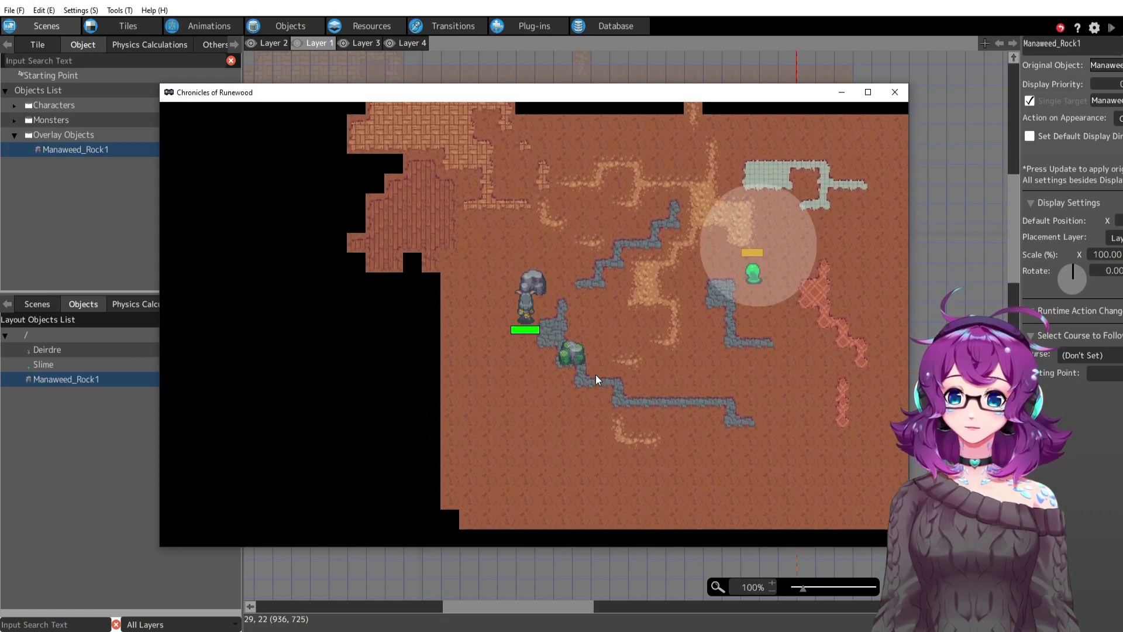
{"action": "key", "text": "Up"}
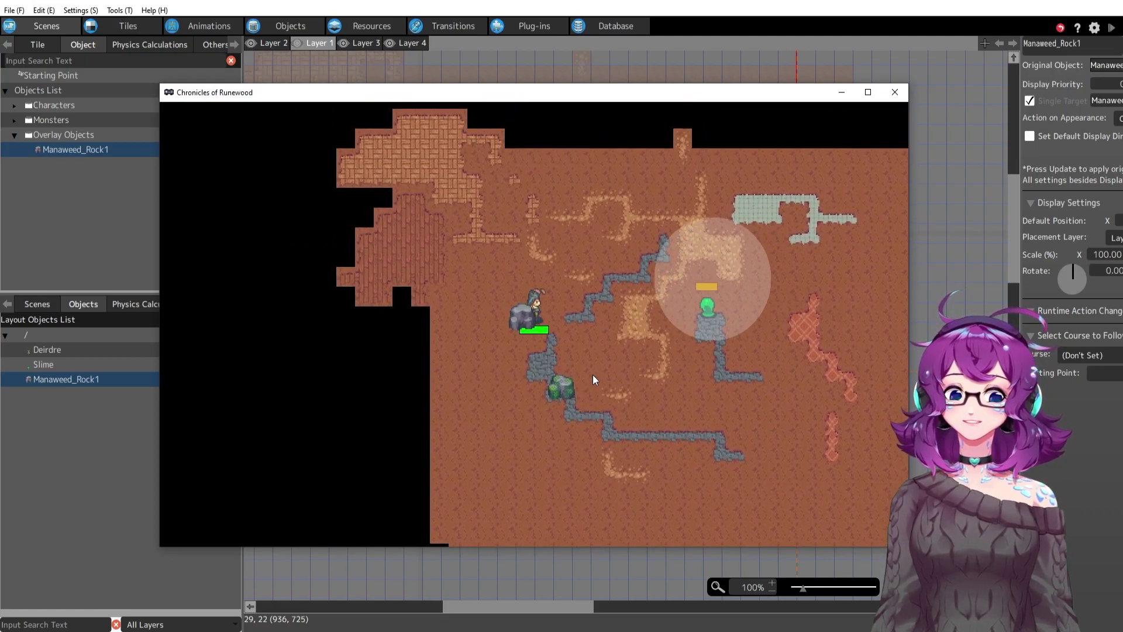
{"action": "key", "text": "Left"}
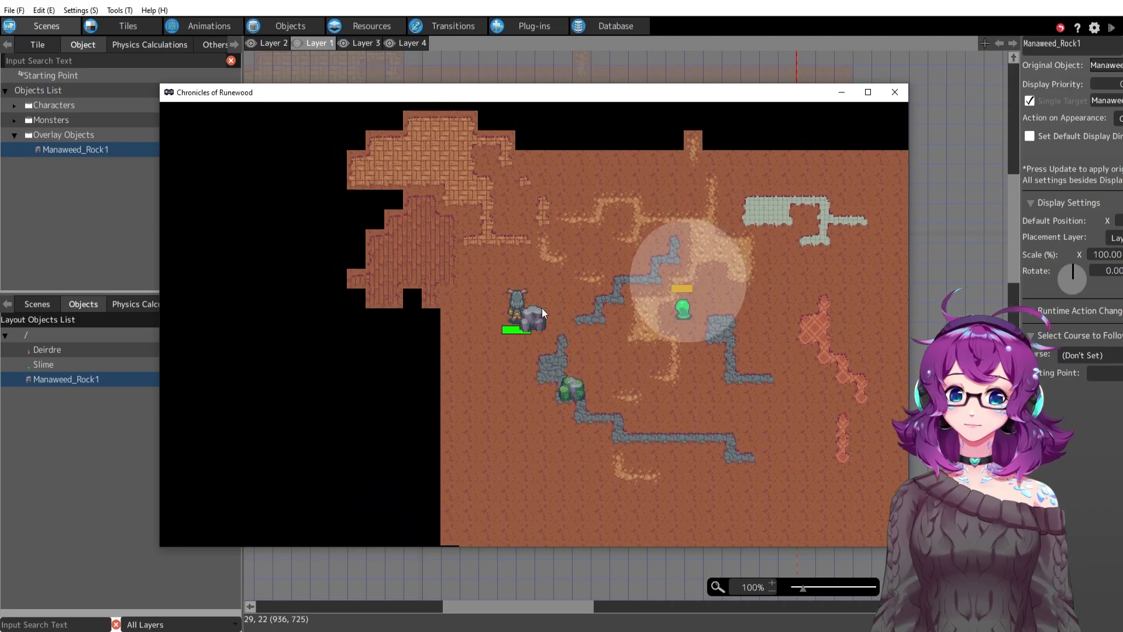
{"action": "key", "text": "Right"}
{"action": "key", "text": "Down"}
{"action": "key", "text": "Up"}
{"action": "key", "text": "Down"}
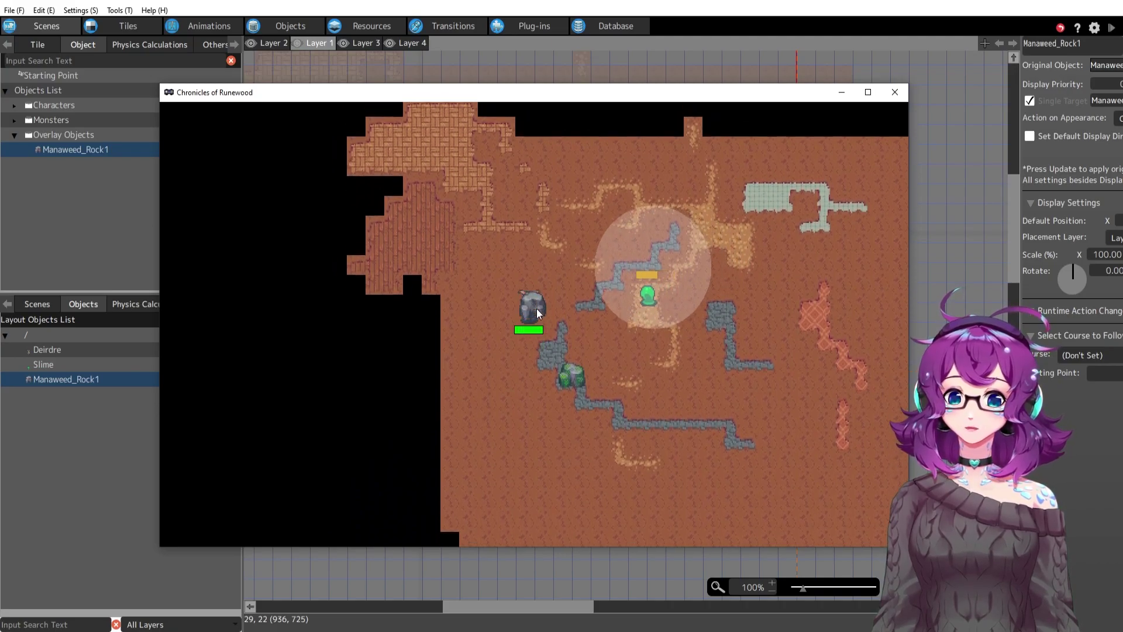
{"action": "key", "text": "Up"}
{"action": "key", "text": "Down"}
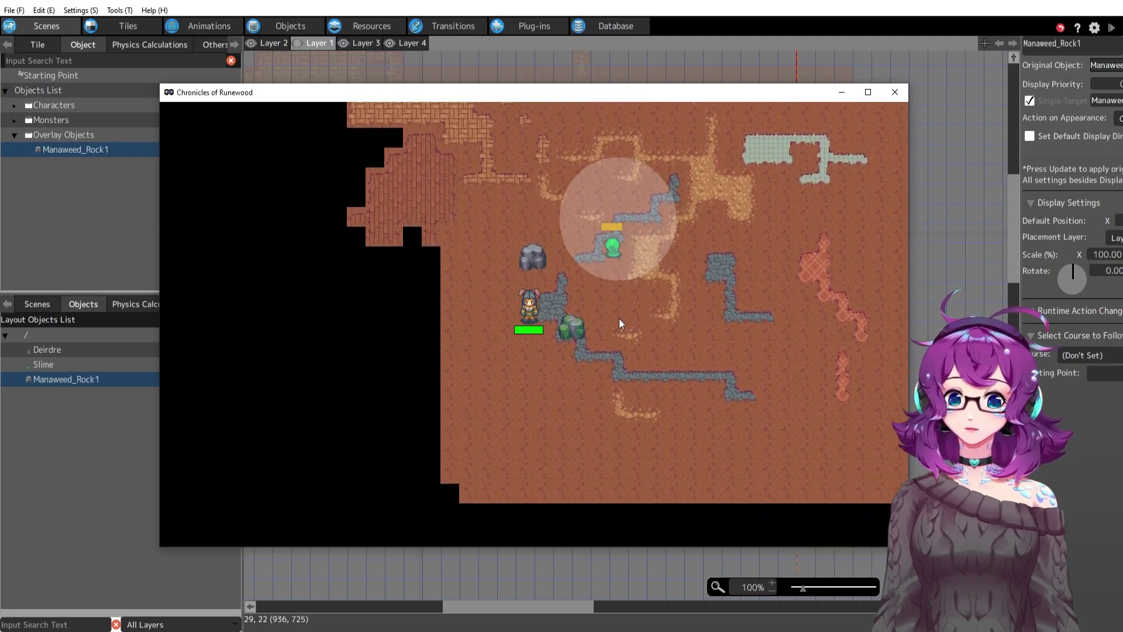
{"action": "left_click", "coordinate": [894, 92]}
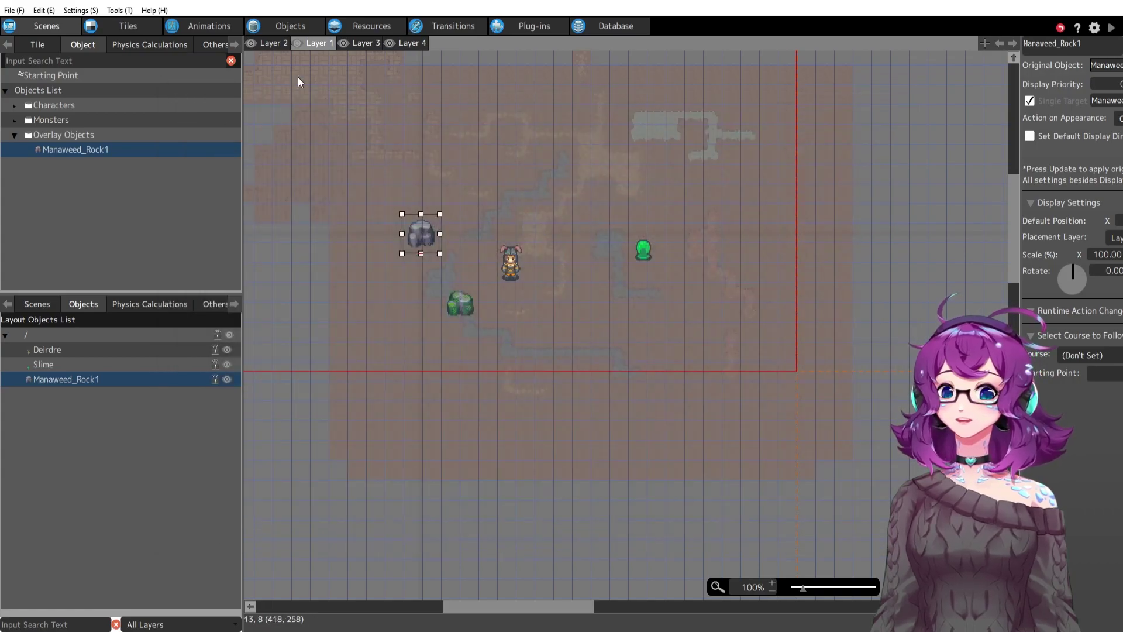
Review Manaweed_Rock1's object settings, checking its object group and wall detection groups, and keep Enemy Group
{"action": "left_click", "coordinate": [304, 27]}
{"action": "right_click", "coordinate": [110, 164]}
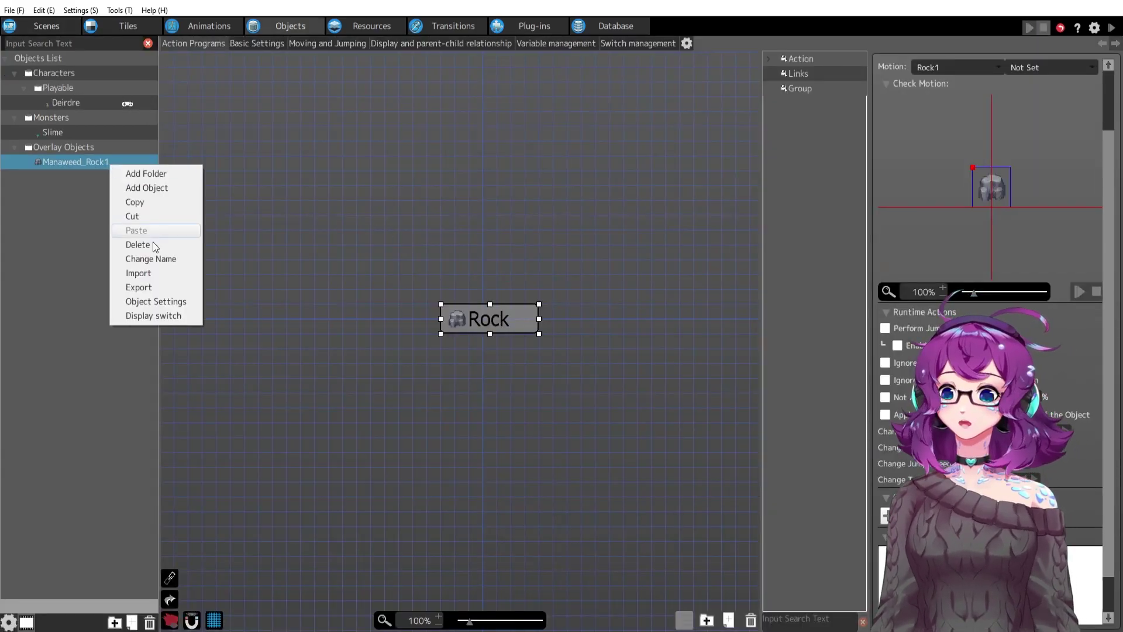
{"action": "left_click", "coordinate": [155, 302]}
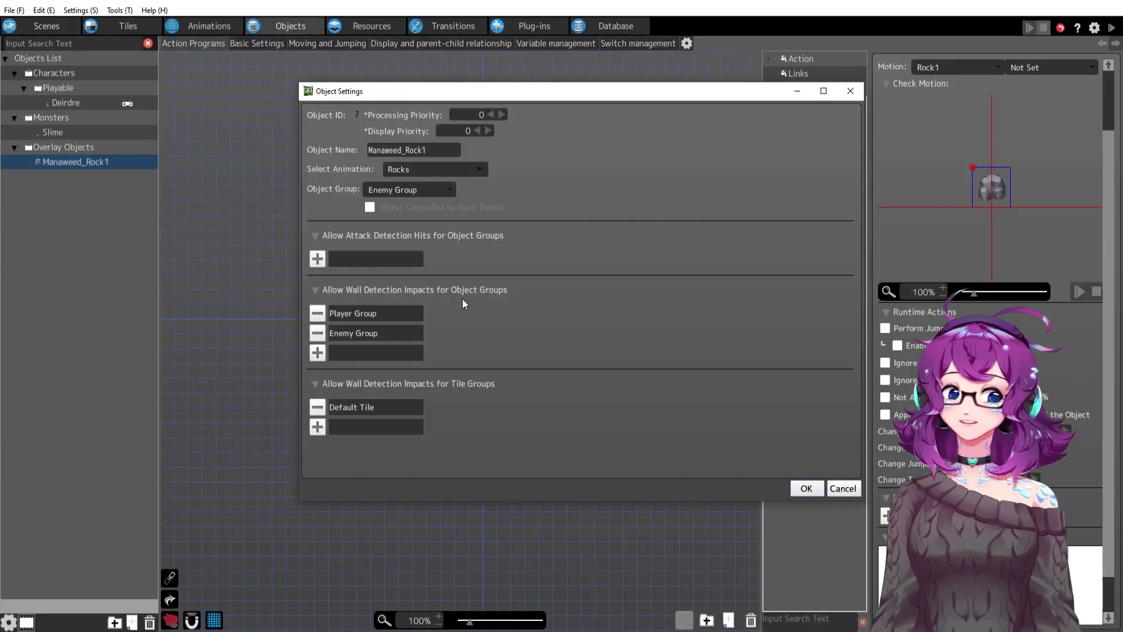
{"action": "left_click", "coordinate": [423, 189]}
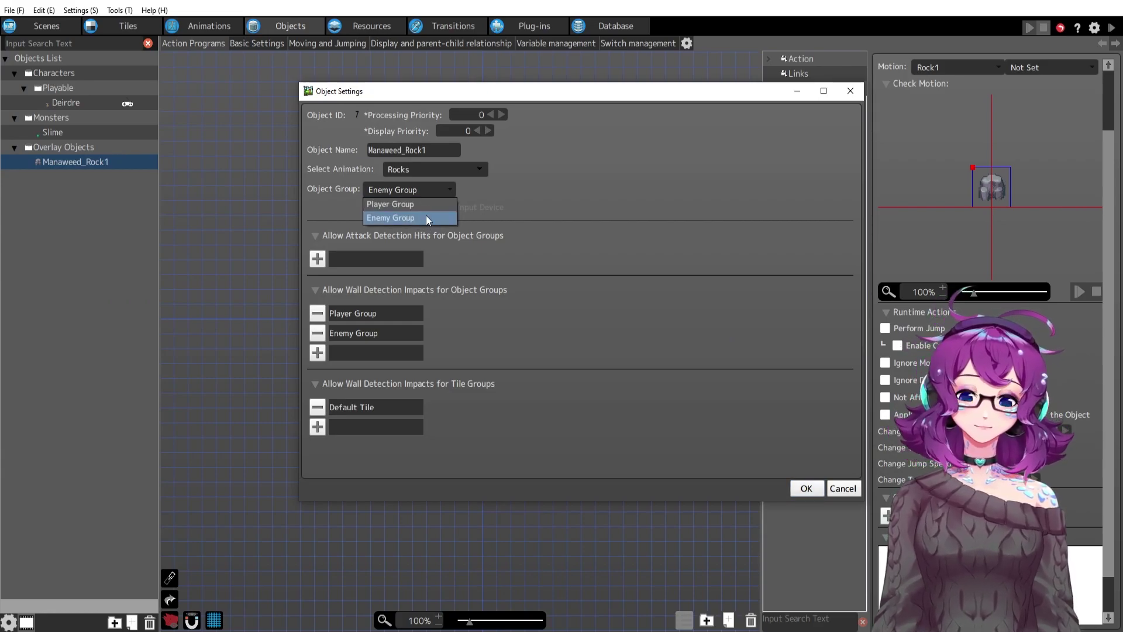
{"action": "left_click", "coordinate": [377, 96]}
{"action": "left_click_drag", "start_coordinate": [510, 96], "coordinate": [470, 85]}
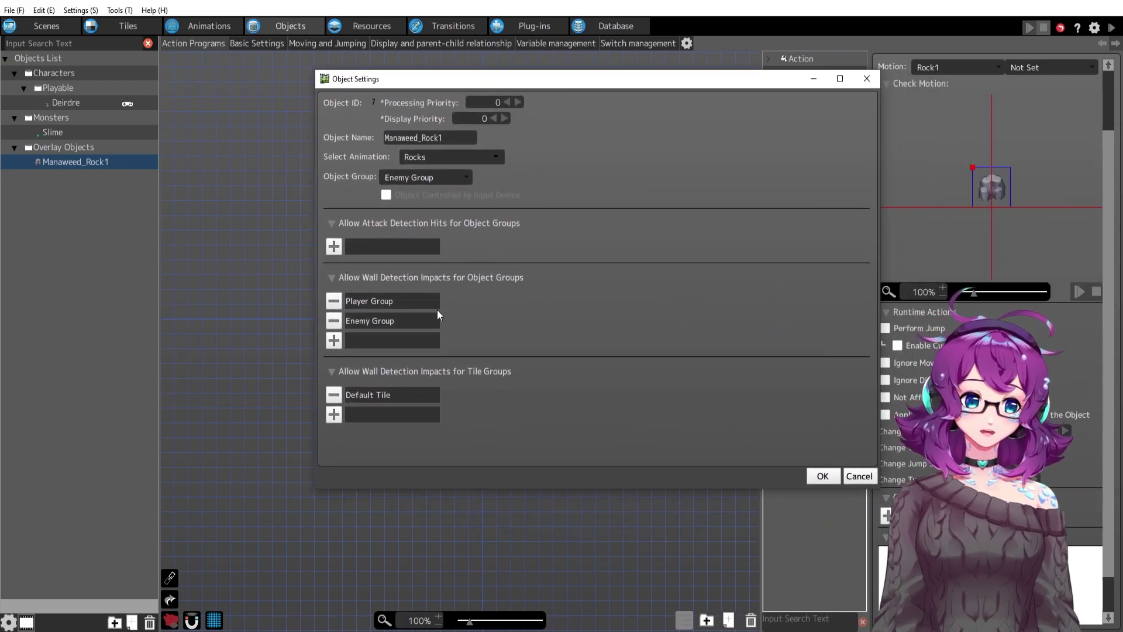
{"action": "left_click", "coordinate": [426, 177]}
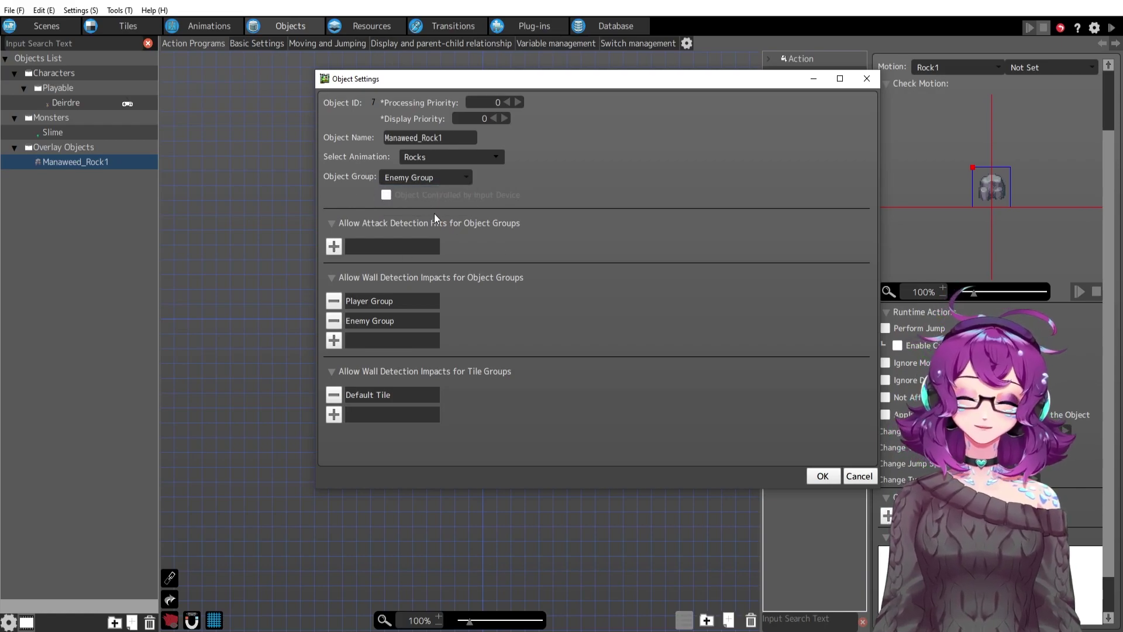
{"action": "left_click", "coordinate": [819, 476]}
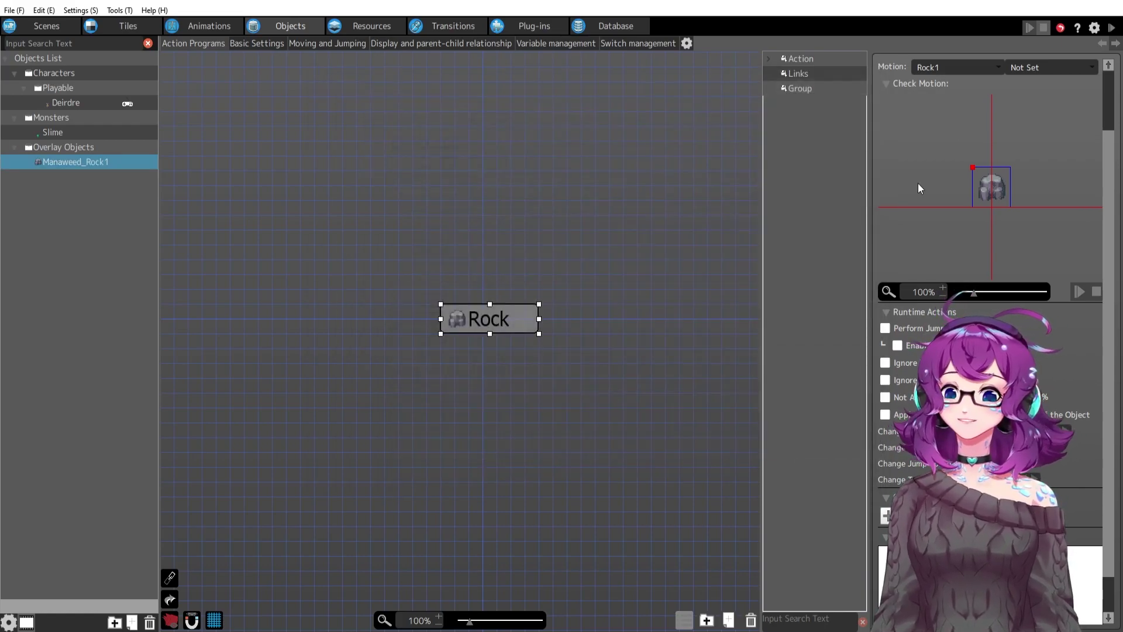
Test-play the game again and walk the character into the rock from several sides to check whether it gets pushed
{"action": "left_click", "coordinate": [1113, 28]}
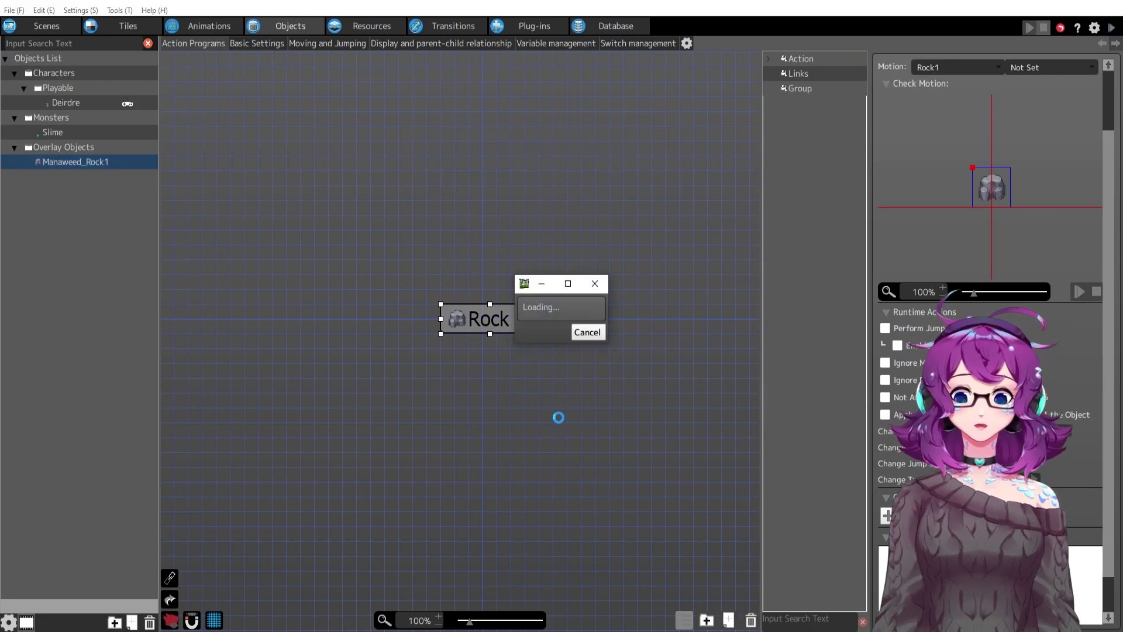
{"action": "key", "text": "Up"}
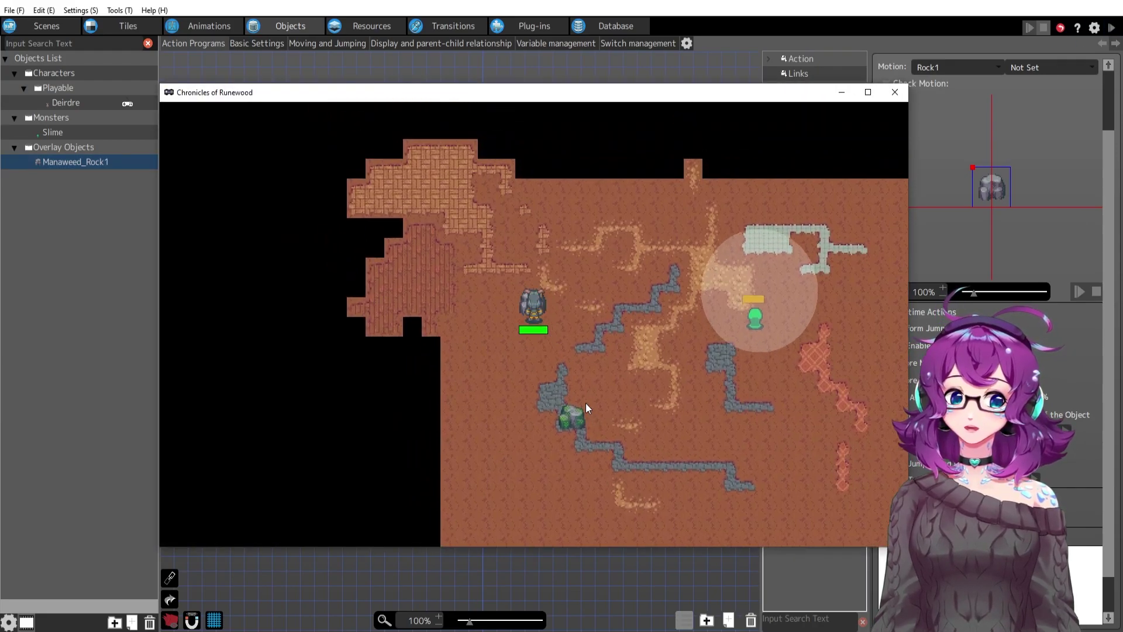
{"action": "key", "text": "Down"}
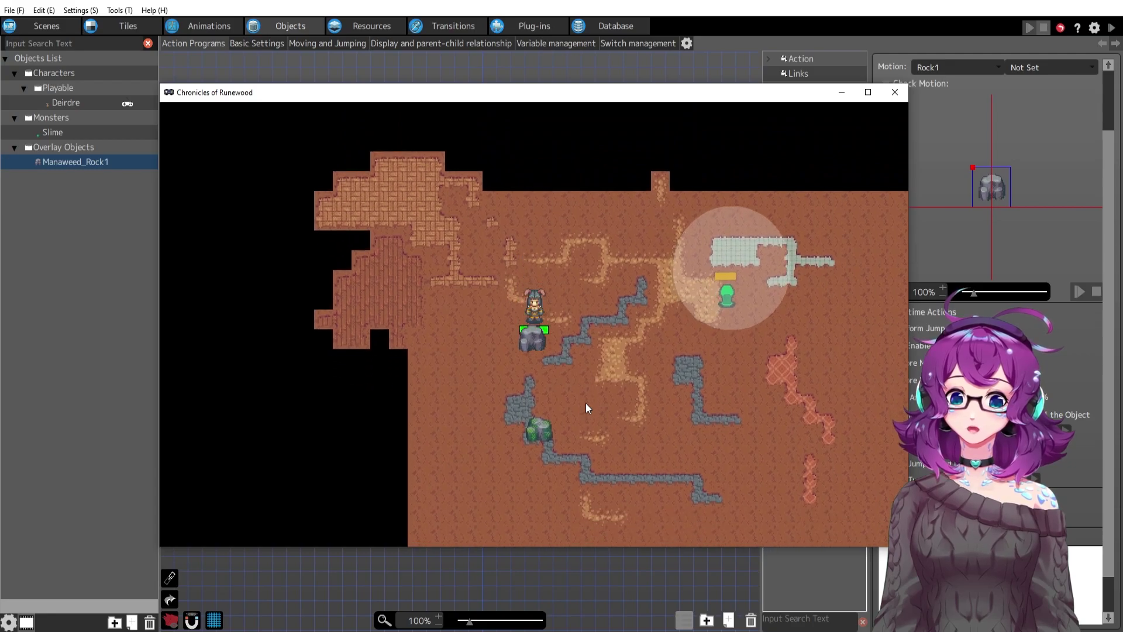
{"action": "key", "text": "Up"}
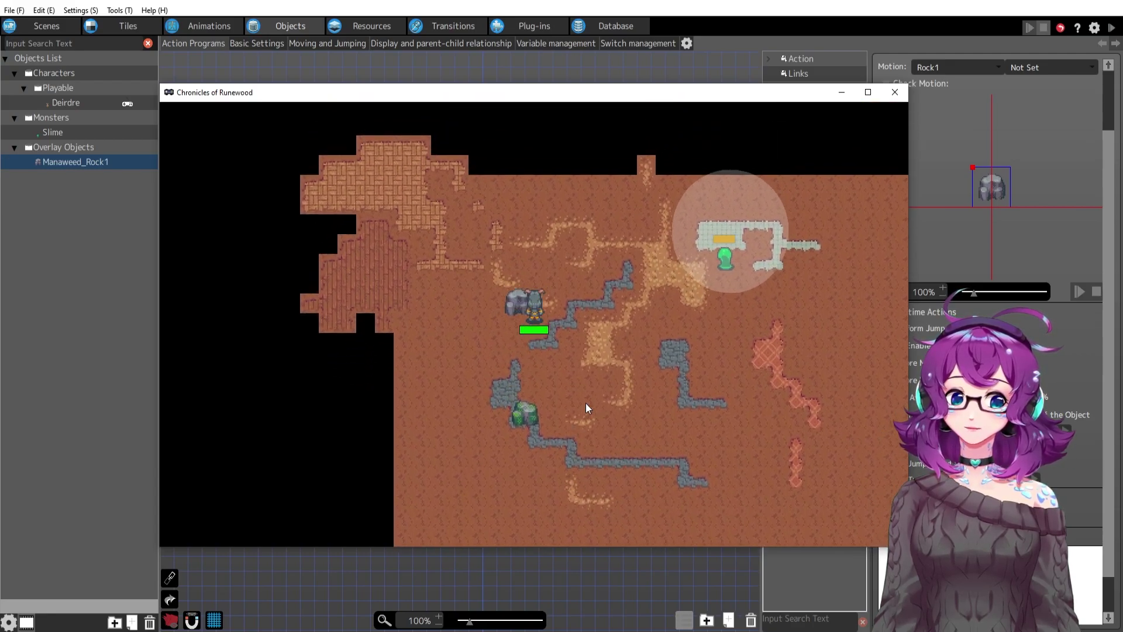
{"action": "key", "text": "Left"}
{"action": "key", "text": "Down"}
{"action": "key", "text": "Left"}
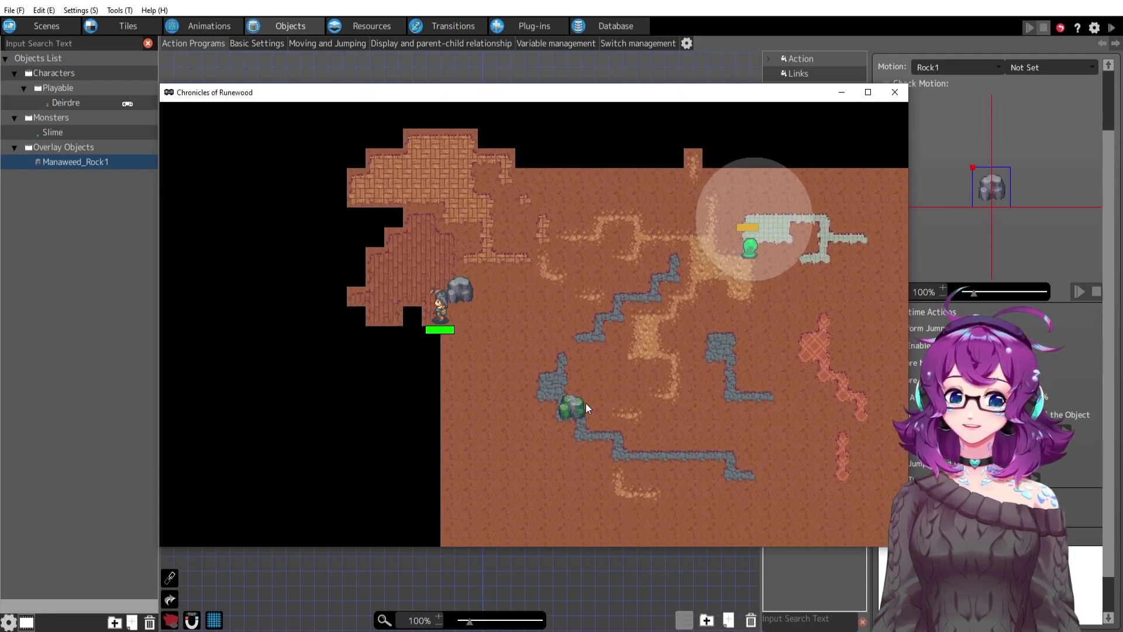
{"action": "key", "text": "Up"}
{"action": "key", "text": "Right"}
{"action": "key", "text": "Down"}
{"action": "left_click", "coordinate": [895, 92]}
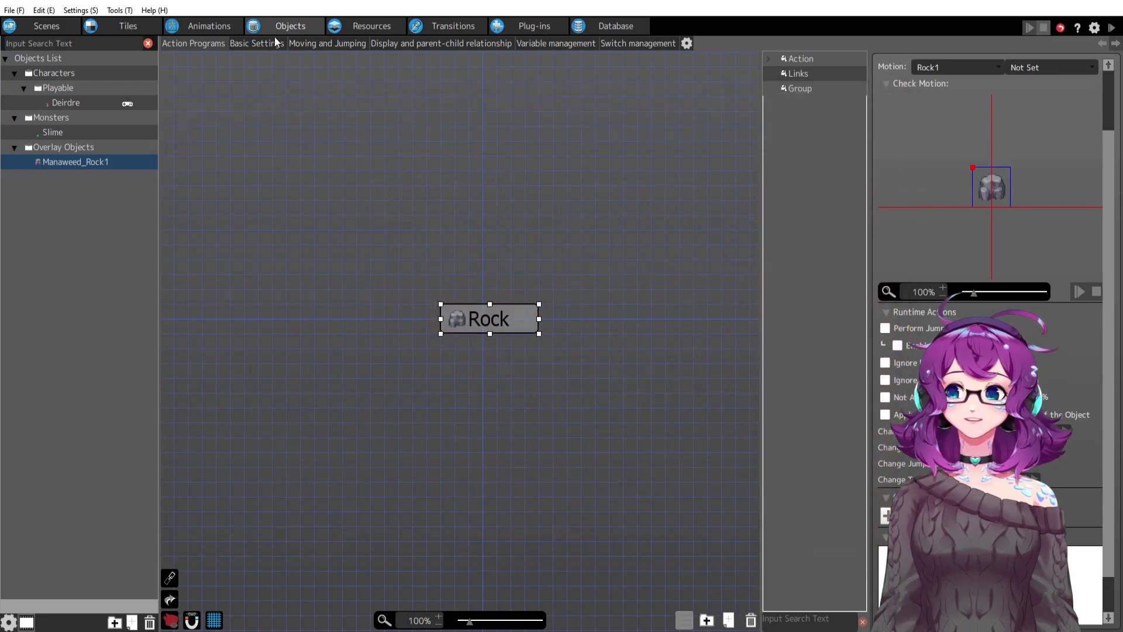
Enable Not Pushed Back by Other Objects in Manaweed_Rock1's basic settings
{"action": "left_click", "coordinate": [257, 43]}
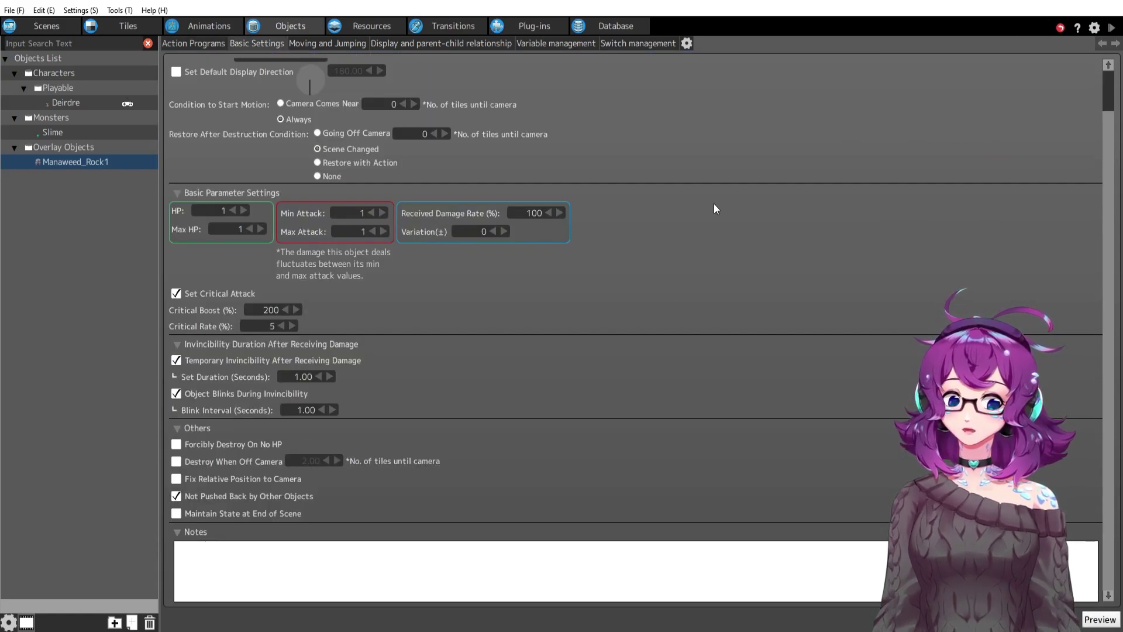
Test-play the game and circle the rock with the character, checking its collision and overlap on every side
{"action": "left_click", "coordinate": [1111, 27]}
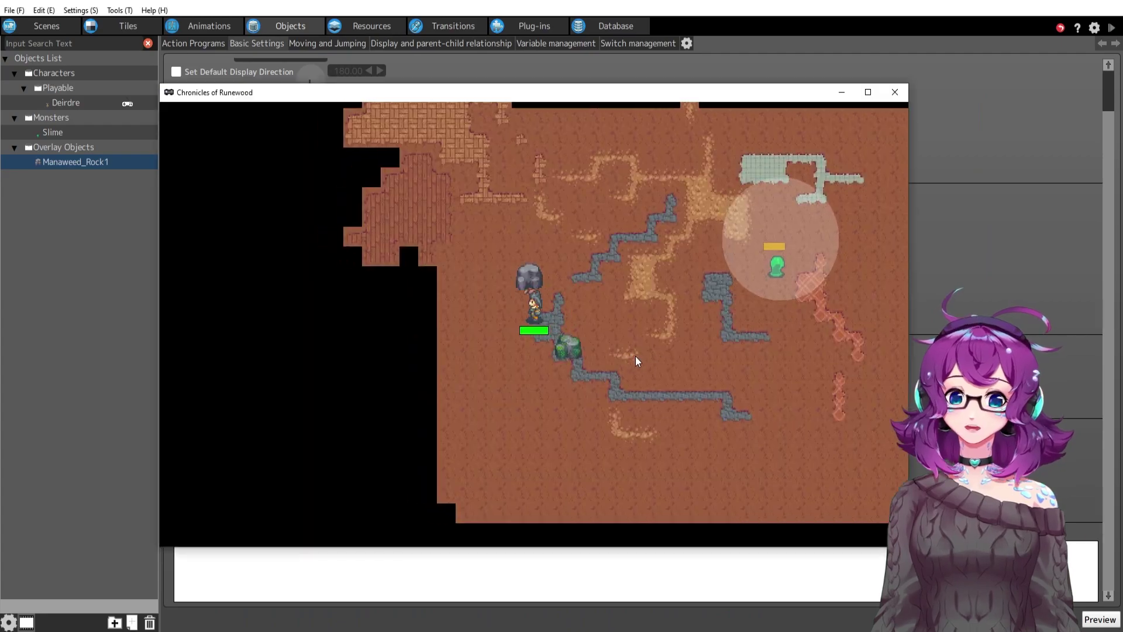
{"action": "key", "text": "Up"}
{"action": "key", "text": "Left"}
{"action": "key", "text": "Up"}
{"action": "key", "text": "Right"}
{"action": "key", "text": "Down"}
{"action": "key", "text": "Up"}
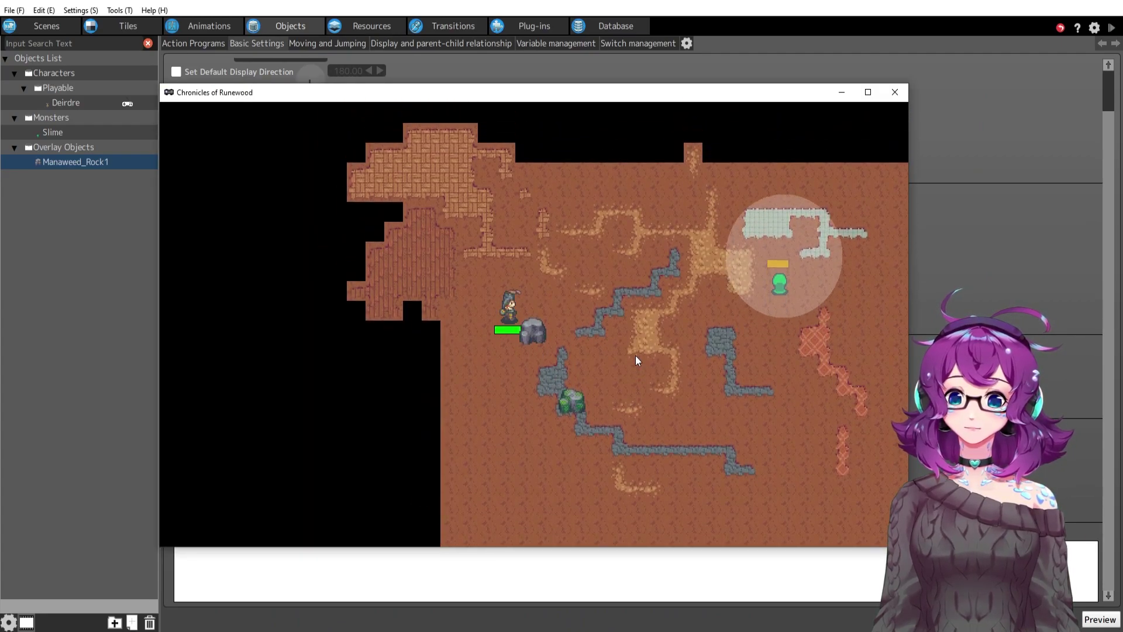
{"action": "key", "text": "Up"}
{"action": "key", "text": "Right"}
{"action": "key", "text": "Down"}
{"action": "key", "text": "Right"}
{"action": "key", "text": "Down"}
{"action": "key", "text": "Left"}
{"action": "key", "text": "Down"}
{"action": "key", "text": "Left"}
{"action": "key", "text": "Up"}
{"action": "key", "text": "Right"}
{"action": "key", "text": "Down"}
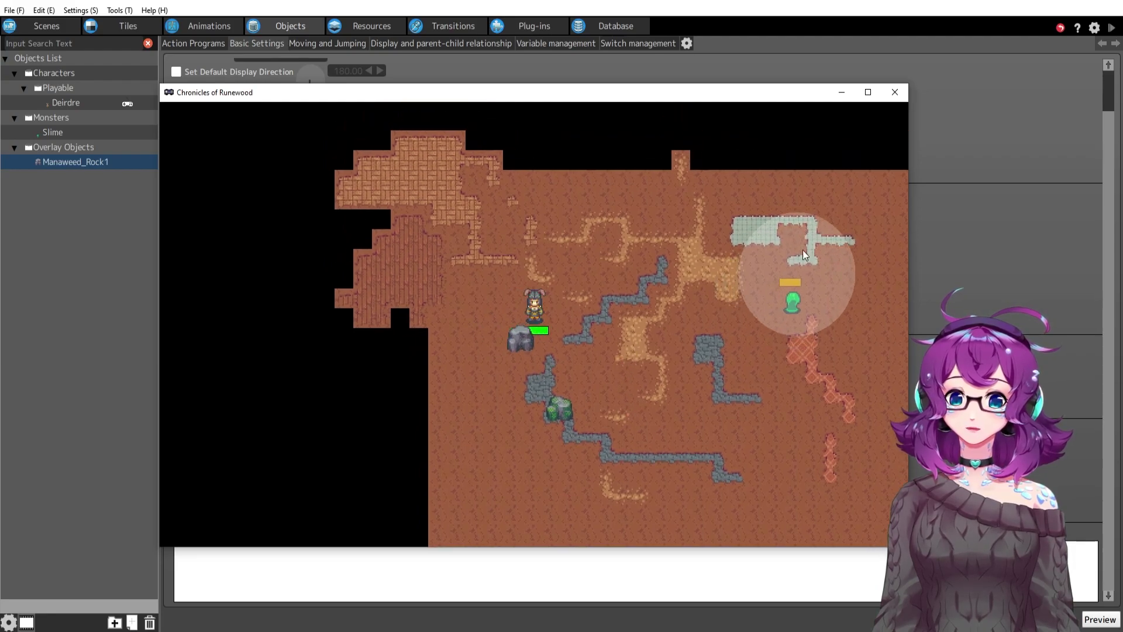
{"action": "left_click", "coordinate": [894, 92]}
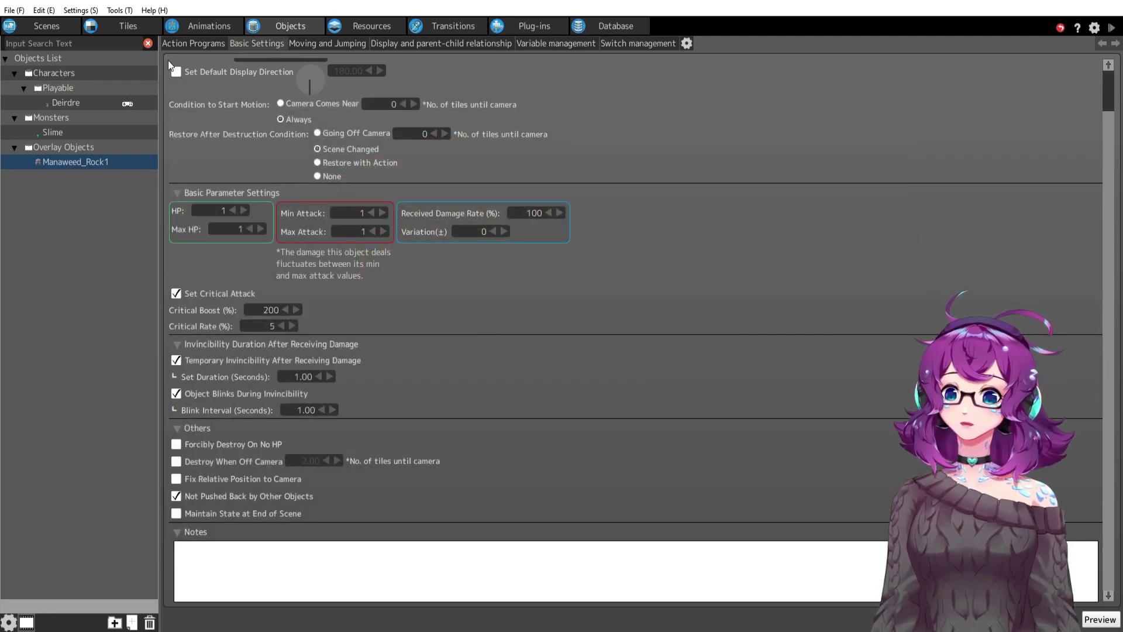
In the Rocks animation's Rock1 motion, hide the collision detection and shrink the wall detection to the rock's lower half, height 22 at Y position 32
{"action": "left_click", "coordinate": [193, 25]}
{"action": "left_click", "coordinate": [522, 67]}
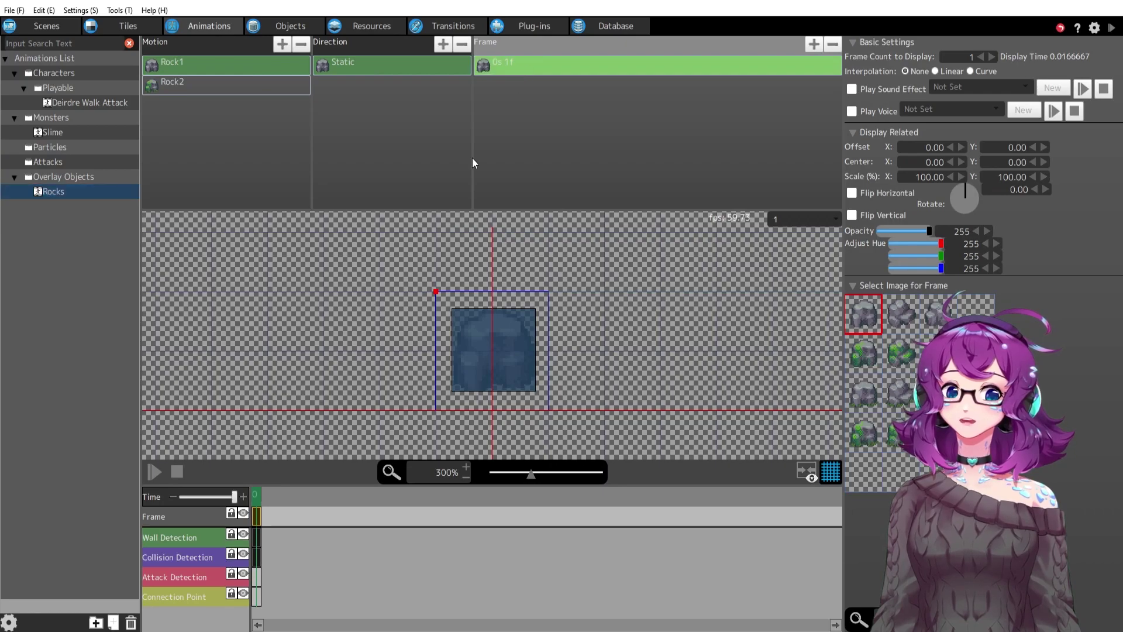
{"action": "left_click", "coordinate": [244, 555]}
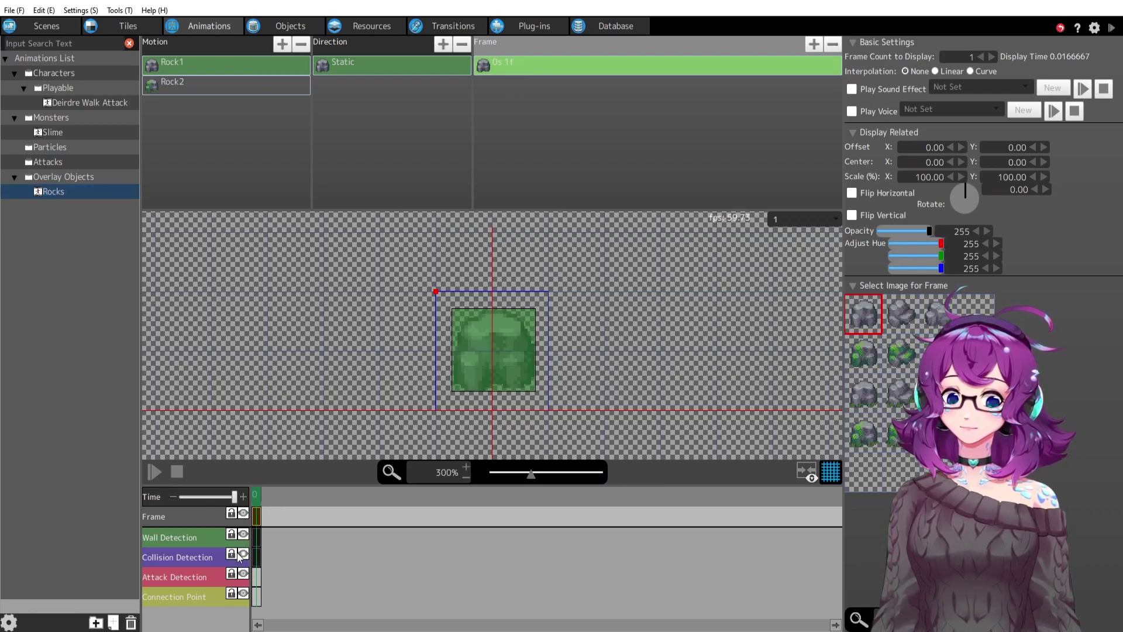
{"action": "left_click", "coordinate": [492, 331]}
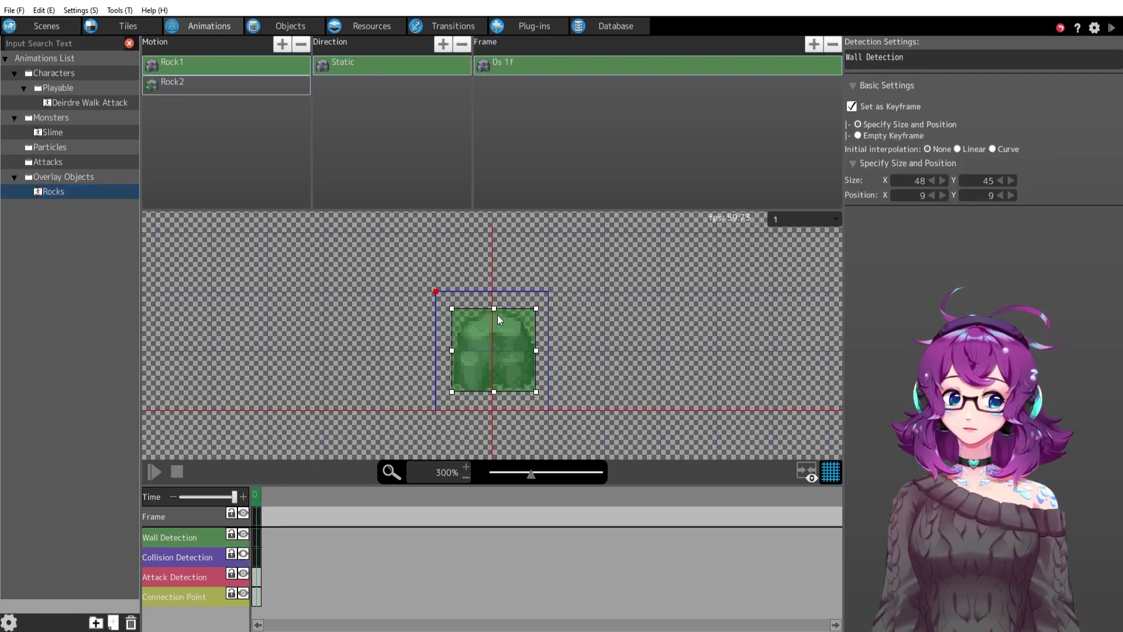
{"action": "left_click_drag", "start_coordinate": [495, 320], "coordinate": [494, 353]}
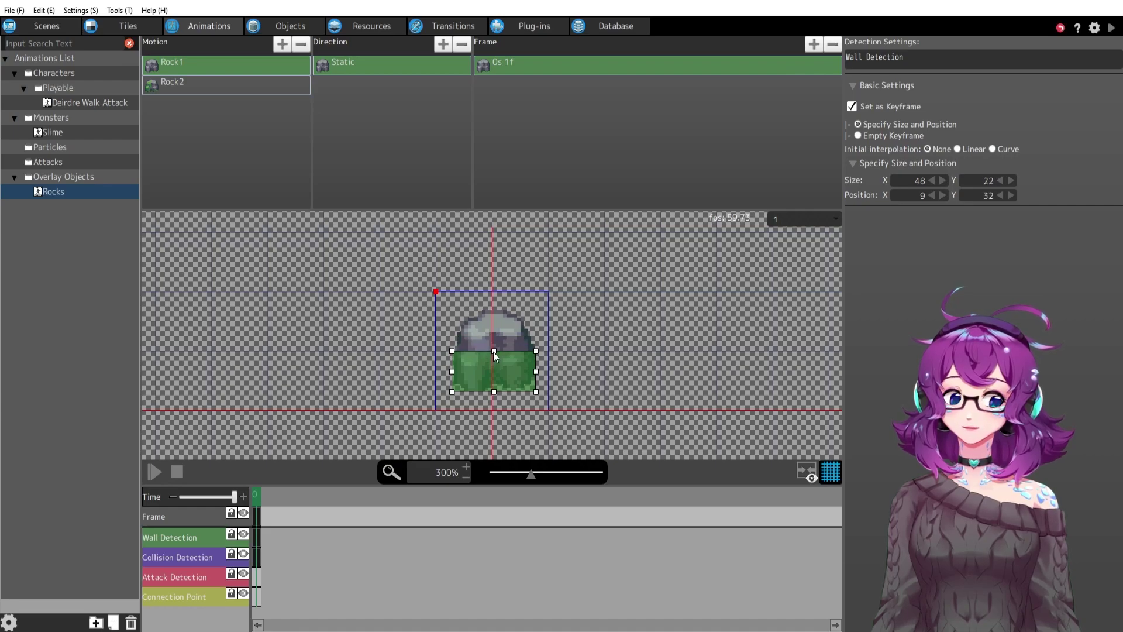
{"action": "left_click", "coordinate": [257, 559]}
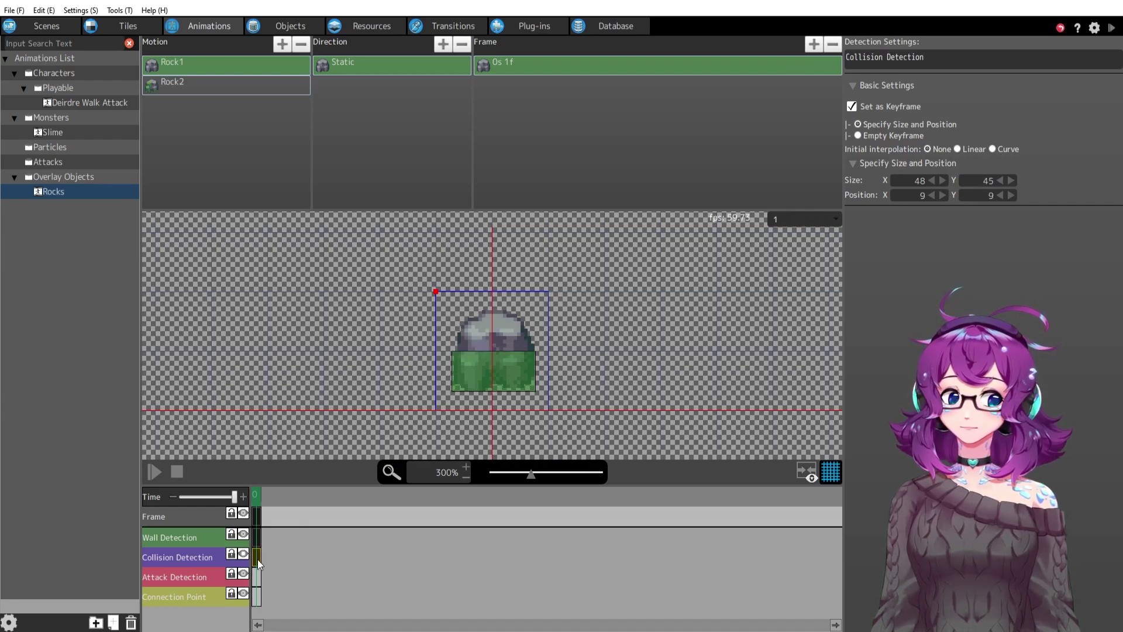
Test-play the game and walk the character around the grey rock, checking its overlap and collision from above and the sides
{"action": "left_click", "coordinate": [1112, 28]}
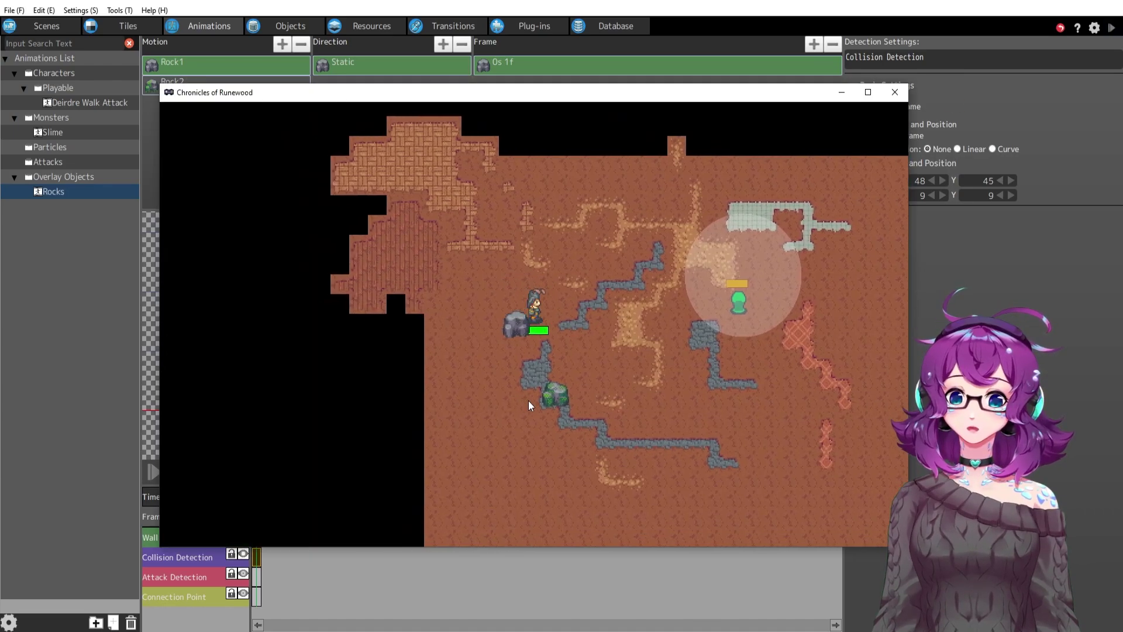
{"action": "key", "text": "Left"}
{"action": "key", "text": "Down"}
{"action": "key", "text": "Right"}
{"action": "key", "text": "Up"}
{"action": "key", "text": "Right"}
{"action": "key", "text": "Left"}
{"action": "key", "text": "Right"}
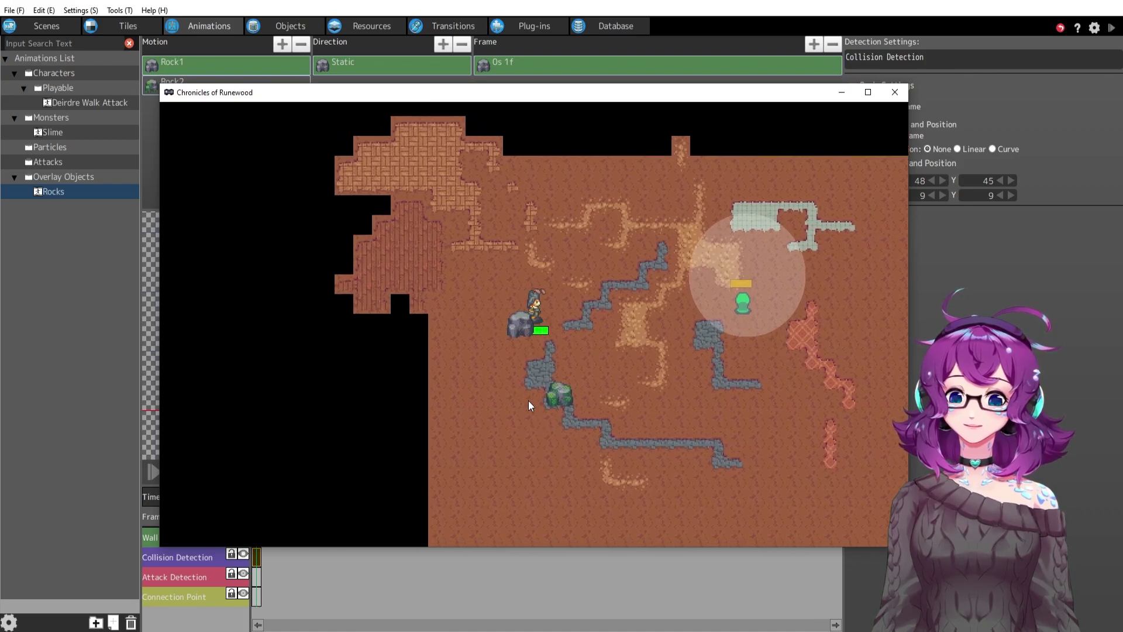
{"action": "key", "text": "Down"}
{"action": "key", "text": "Left"}
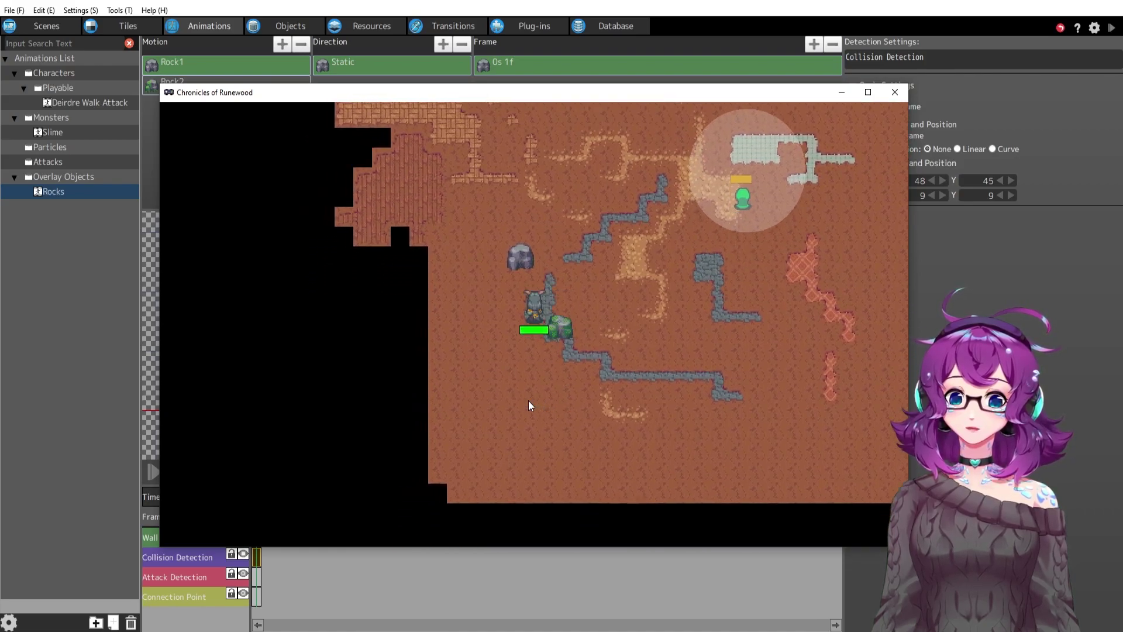
Walk the character around the green rock and back to the grey one to compare their overlap, close the test play and return to the scene
{"action": "key", "text": "Up"}
{"action": "key", "text": "Down"}
{"action": "key", "text": "Down"}
{"action": "key", "text": "Right"}
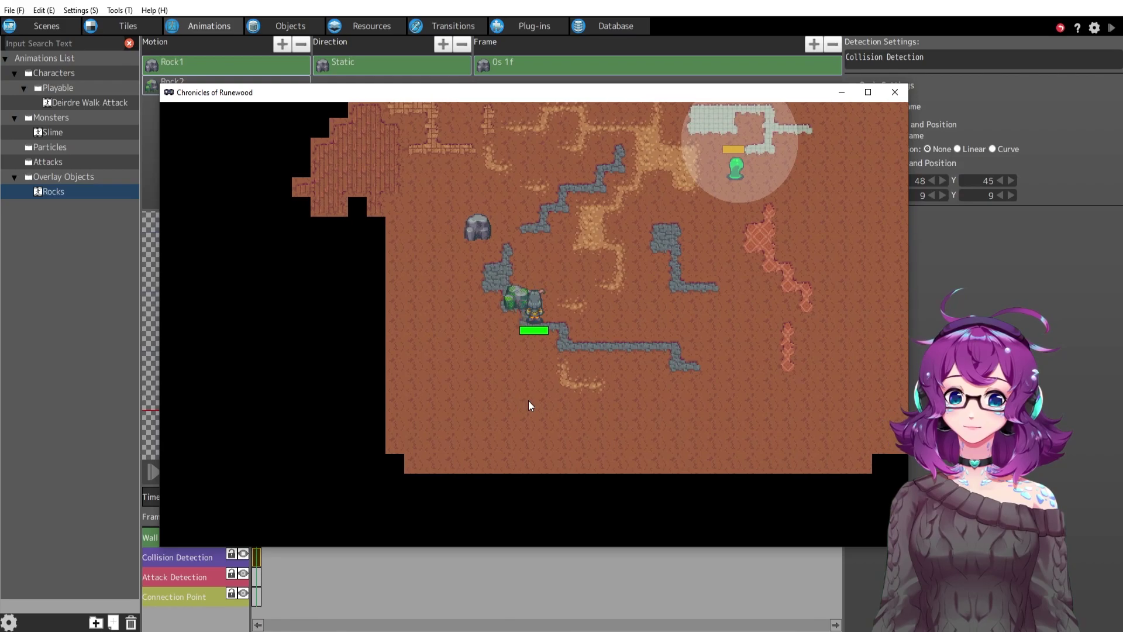
{"action": "key", "text": "Up"}
{"action": "key", "text": "Left"}
{"action": "key", "text": "Up"}
{"action": "key", "text": "Right"}
{"action": "key", "text": "Left"}
{"action": "key", "text": "Down"}
{"action": "key", "text": "Down"}
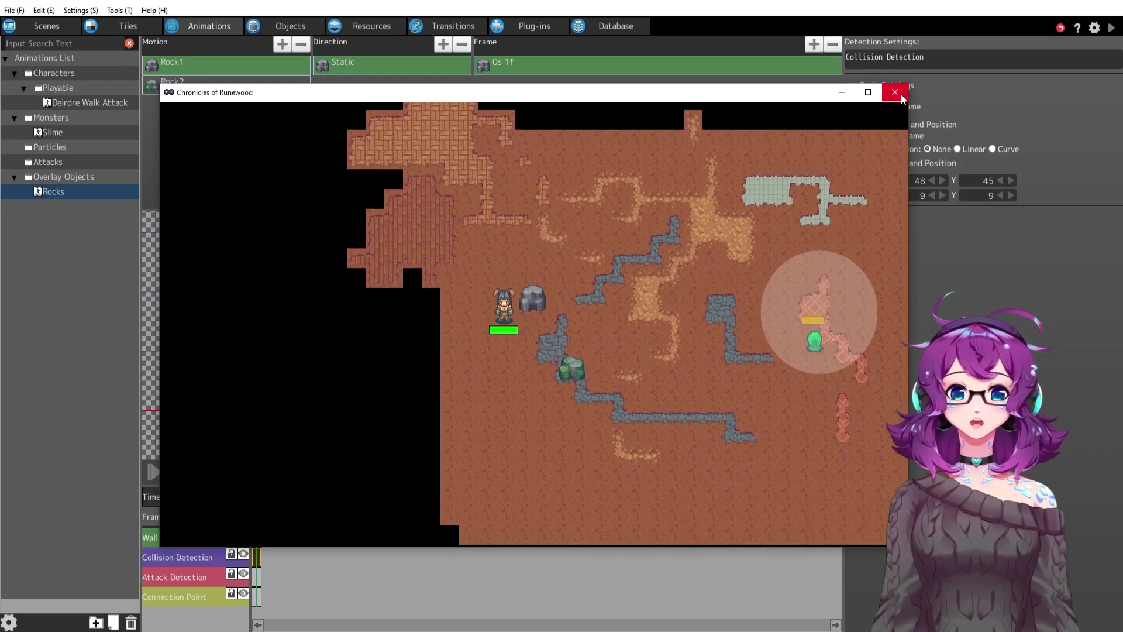
{"action": "left_click", "coordinate": [895, 92]}
{"action": "left_click", "coordinate": [52, 26]}
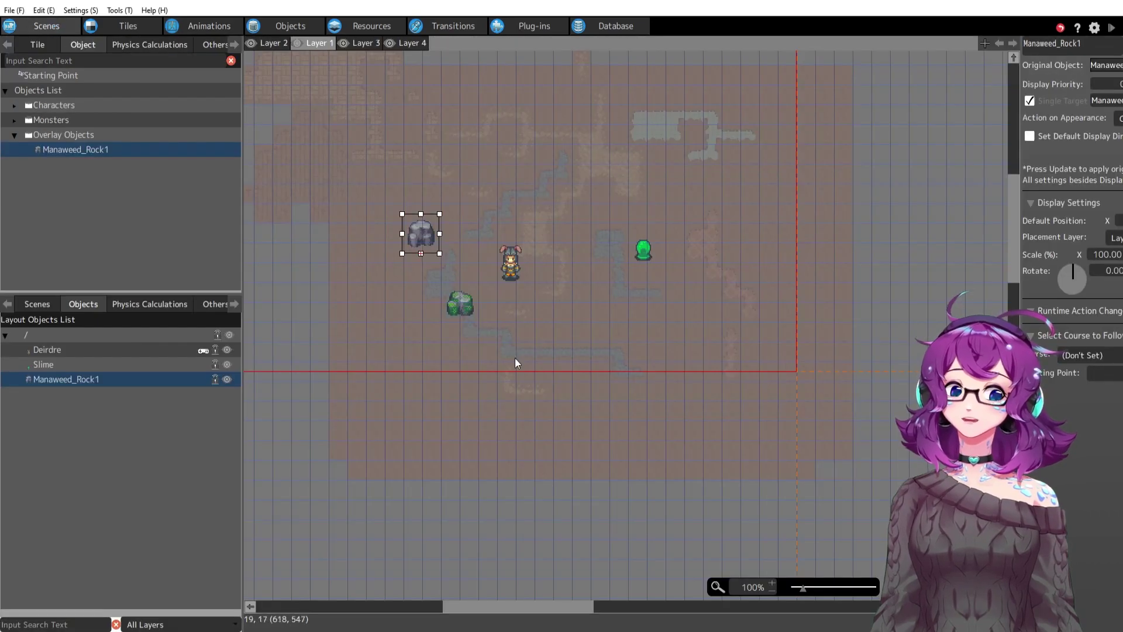